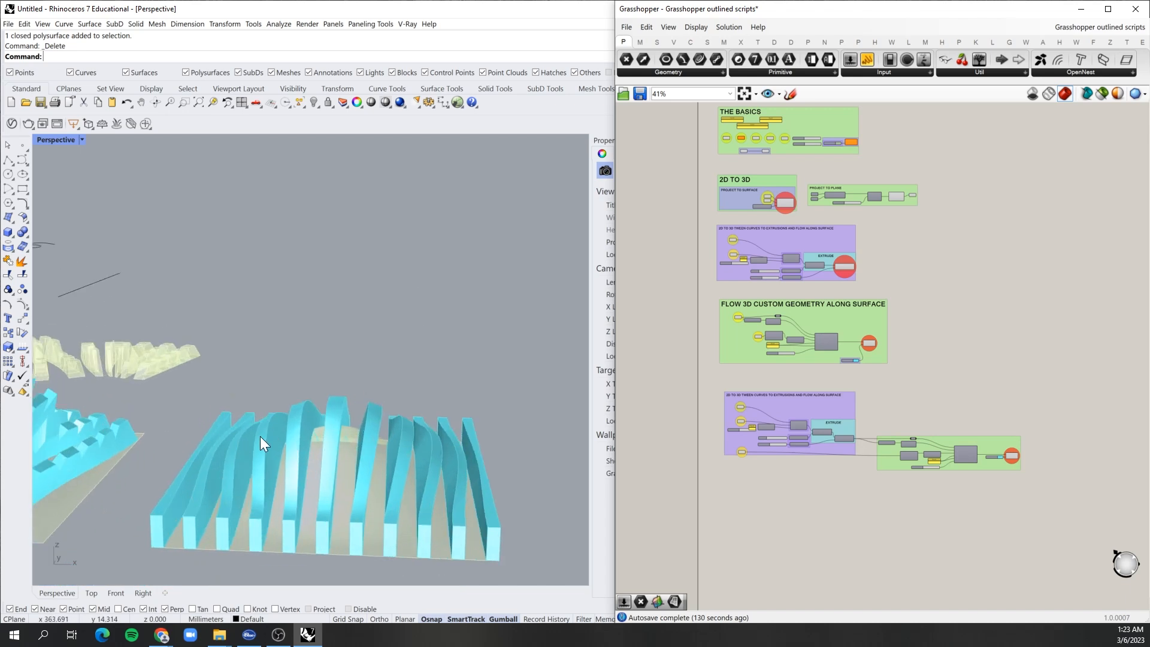
- Duplicate the purple 2D to 3D tween curves group with all its components and place the copy below the combined script
{"action": "scroll", "coordinate": [935, 376], "scroll_direction": "down", "scroll_amount": 2}
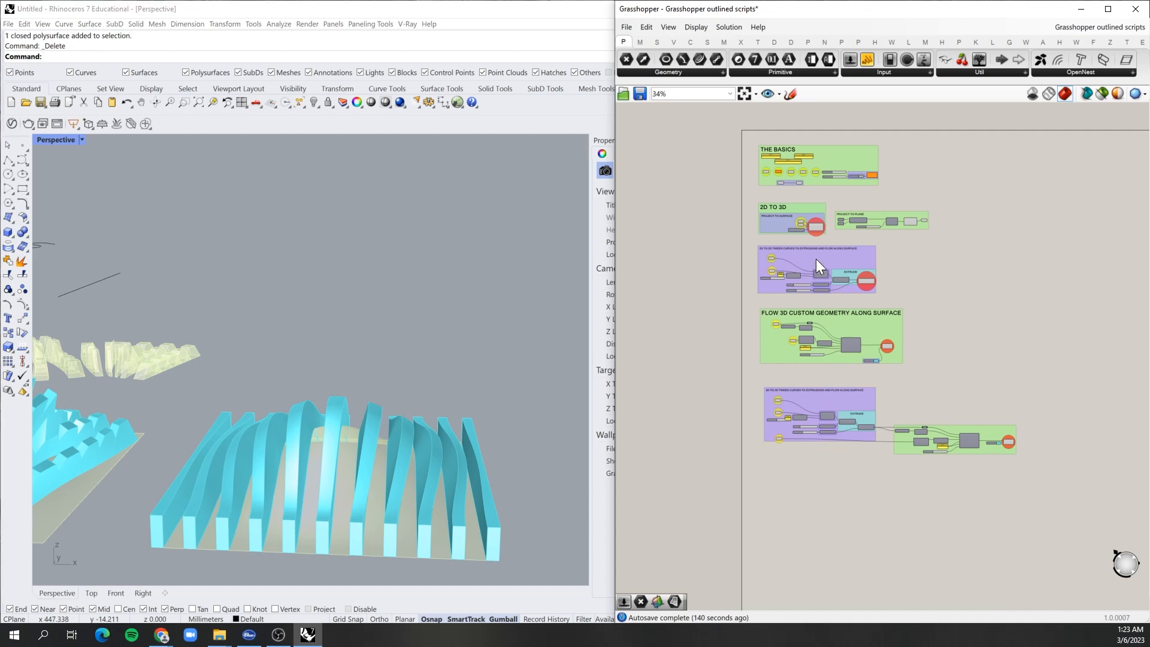
{"action": "scroll", "coordinate": [816, 265], "scroll_direction": "up", "scroll_amount": 7}
{"action": "scroll", "coordinate": [944, 456], "scroll_direction": "down", "scroll_amount": 2}
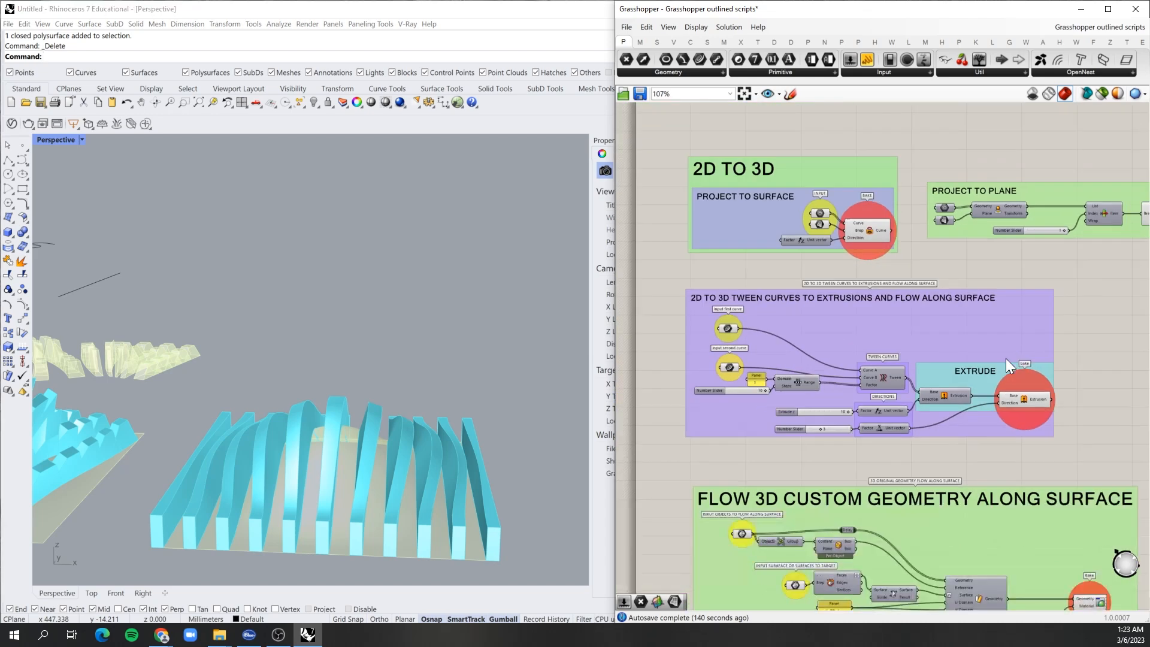
{"action": "left_click", "coordinate": [880, 353]}
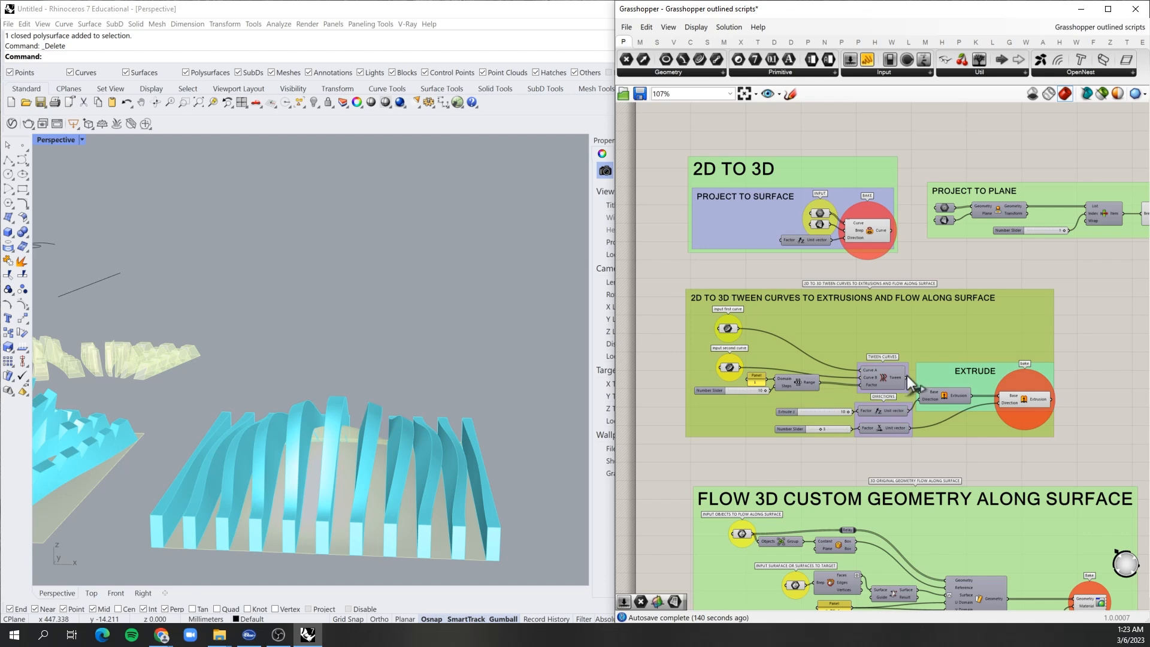
{"action": "scroll", "coordinate": [806, 222], "scroll_direction": "down", "scroll_amount": 5}
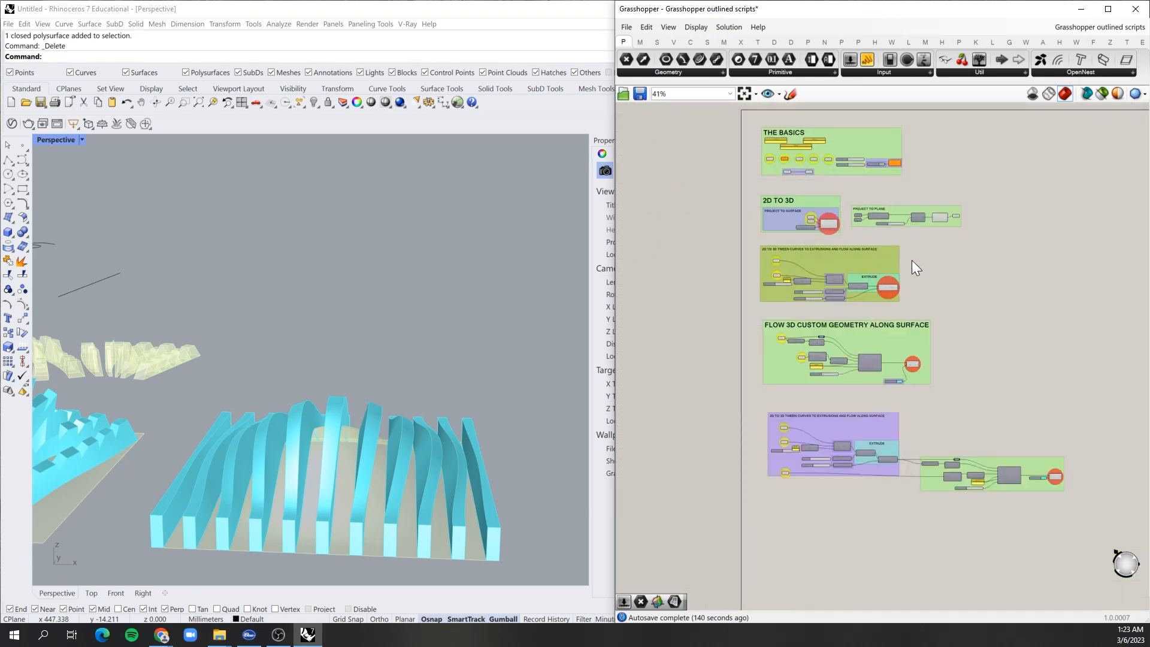
{"action": "right_click", "coordinate": [860, 259]}
{"action": "left_click", "coordinate": [881, 285]}
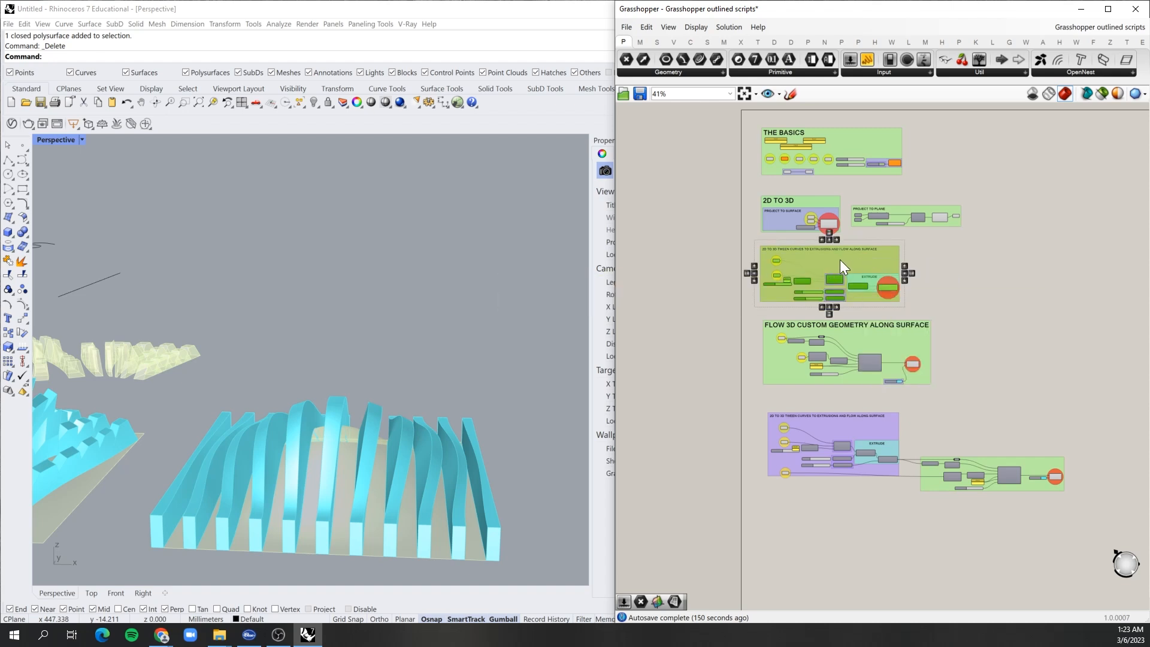
{"action": "scroll", "coordinate": [800, 264], "scroll_direction": "up", "scroll_amount": 3}
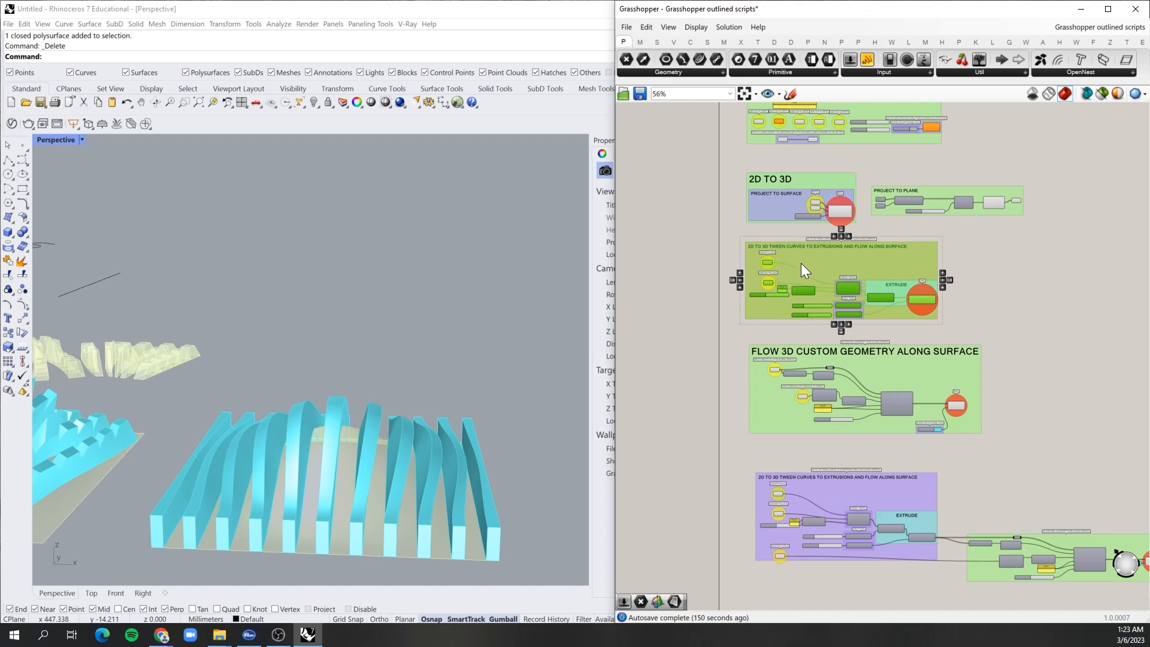
{"action": "scroll", "coordinate": [817, 249], "scroll_direction": "down", "scroll_amount": 3}
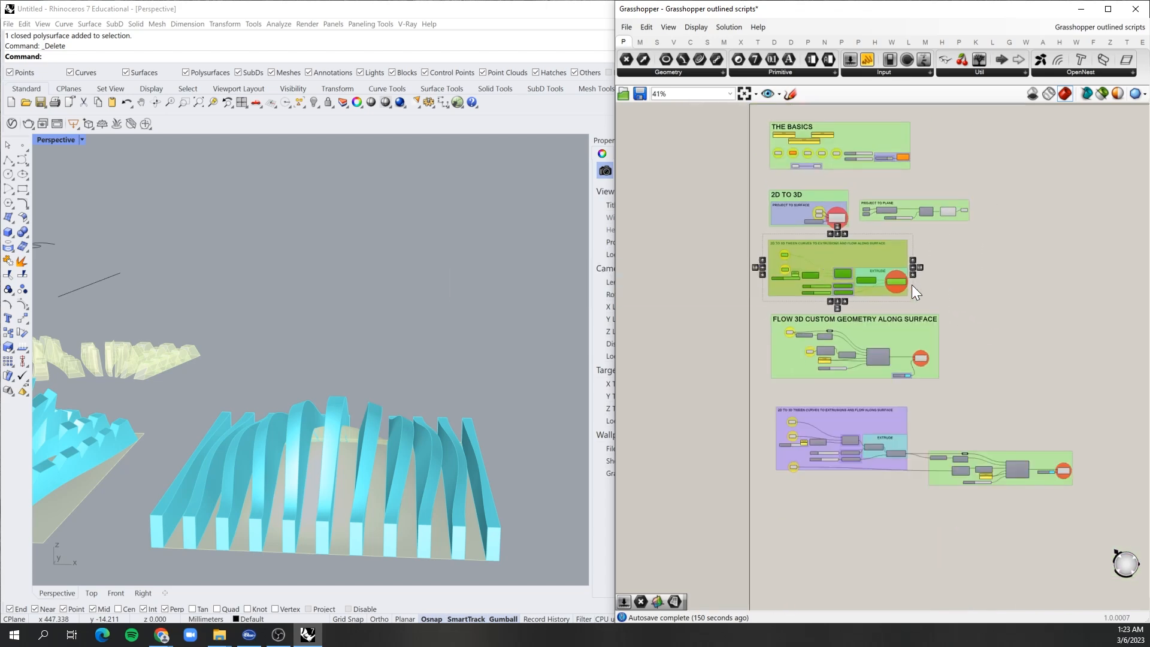
{"action": "left_click", "coordinate": [939, 285]}
{"action": "key", "text": "ctrl+v"}
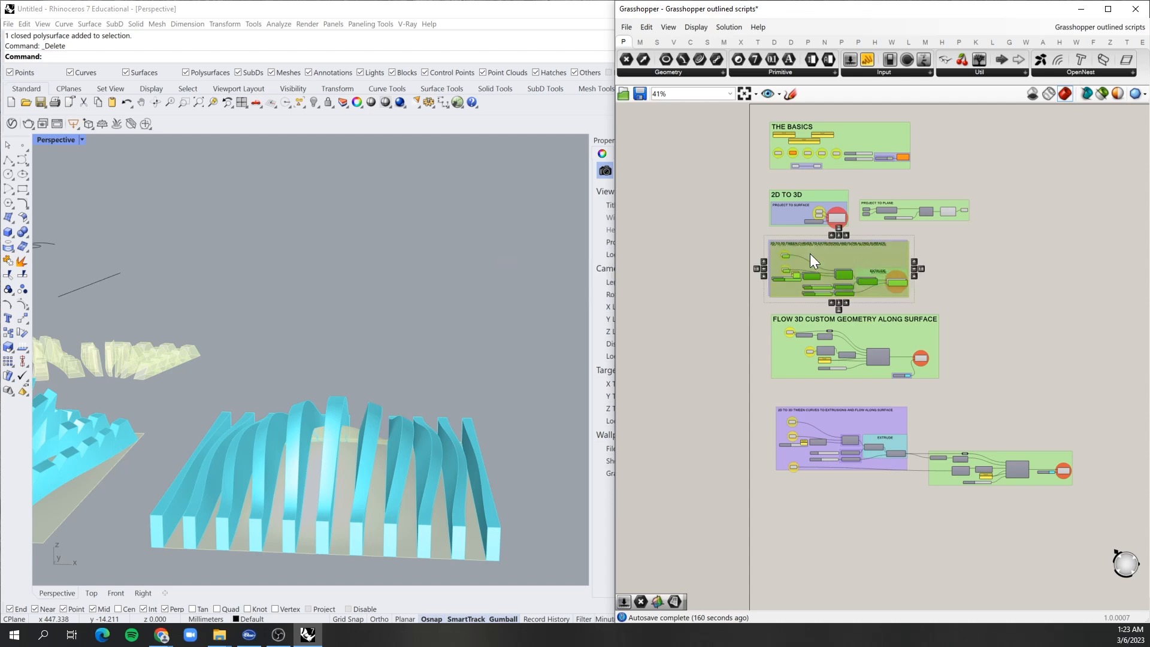
{"action": "scroll", "coordinate": [833, 254], "scroll_direction": "up", "scroll_amount": 5}
{"action": "scroll", "coordinate": [845, 237], "scroll_direction": "down", "scroll_amount": 4}
{"action": "left_click_drag", "start_coordinate": [871, 290], "coordinate": [874, 564]}
{"action": "scroll", "coordinate": [757, 311], "scroll_direction": "down", "scroll_amount": 3}
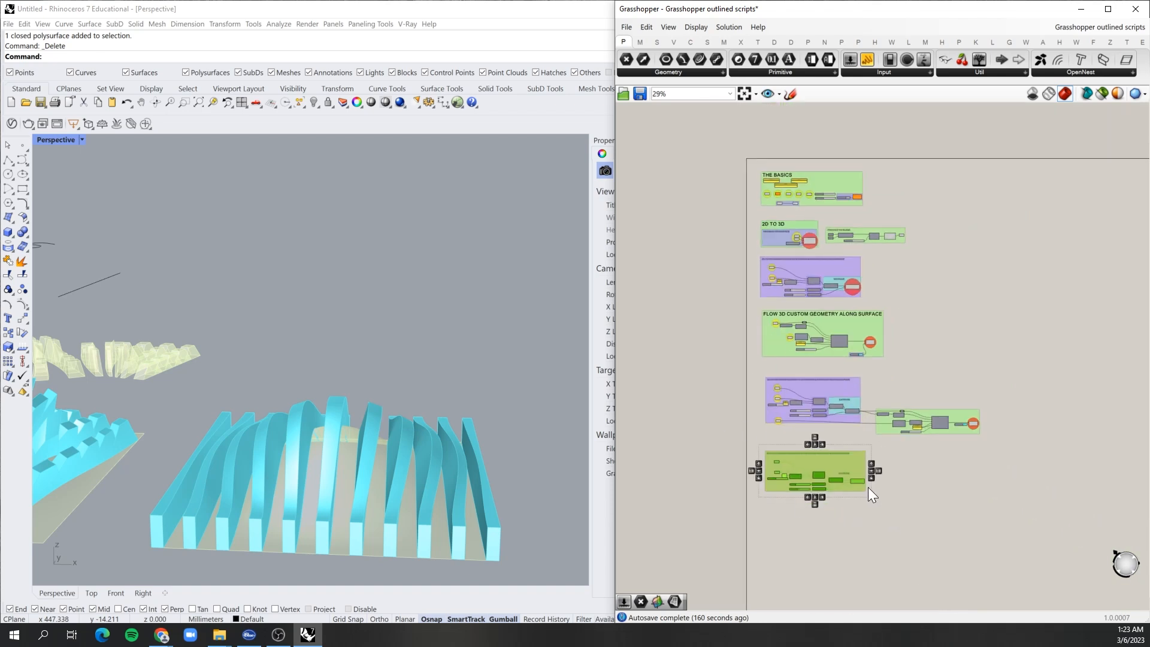
{"action": "left_click", "coordinate": [846, 512]}
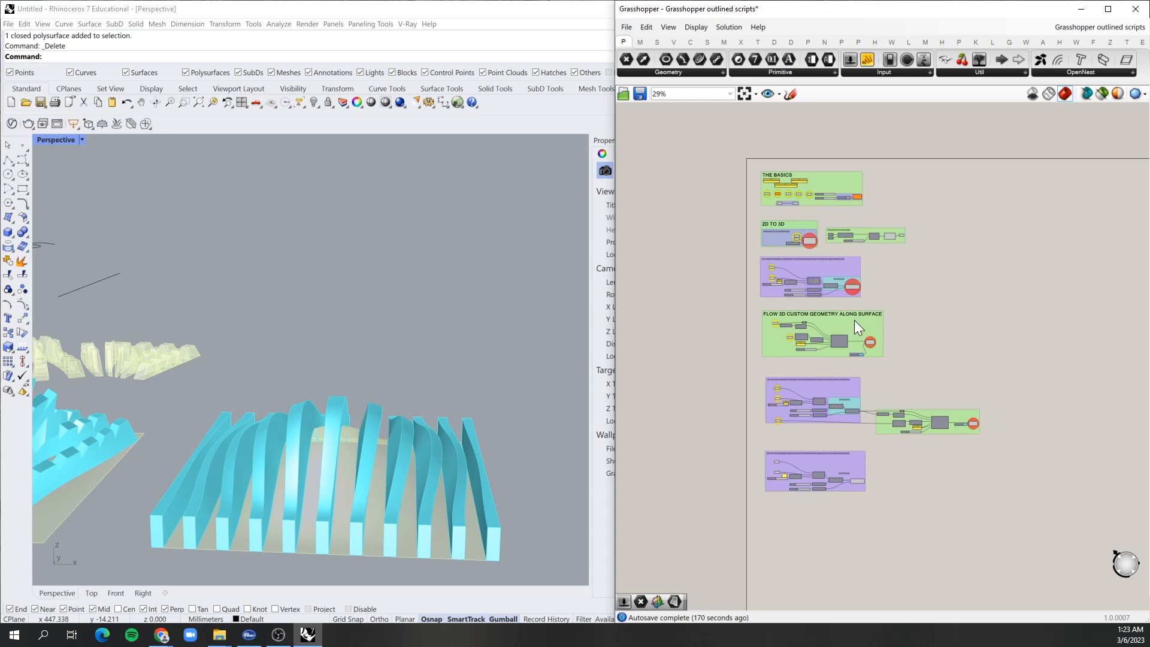
- Duplicate the whole Flow 3D Custom Geometry Along Surface group and place the copy beside the copied tween curves group
{"action": "scroll", "coordinate": [745, 390], "scroll_direction": "up", "scroll_amount": 5}
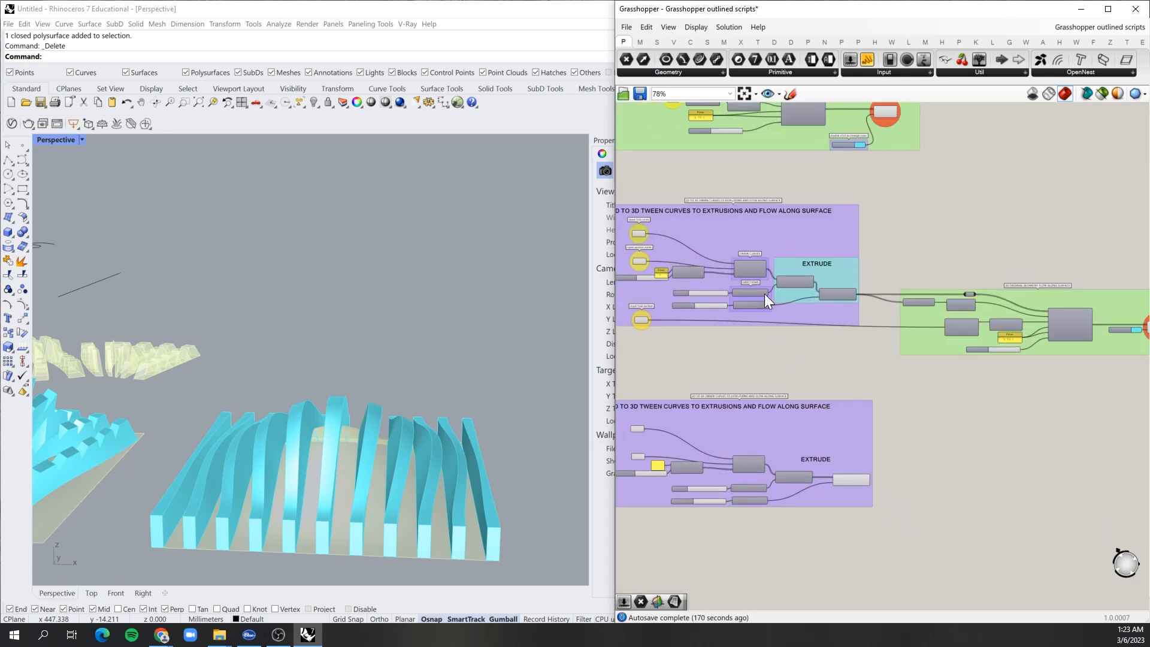
{"action": "scroll", "coordinate": [815, 383], "scroll_direction": "down", "scroll_amount": 2}
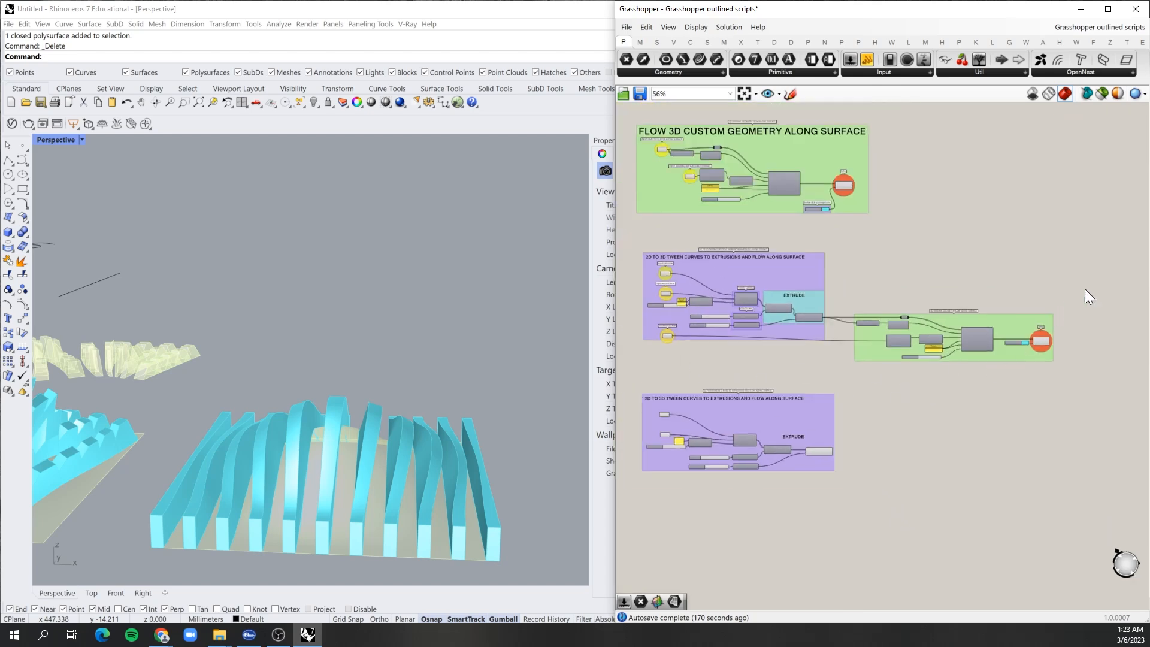
{"action": "scroll", "coordinate": [849, 475], "scroll_direction": "down", "scroll_amount": 2}
{"action": "scroll", "coordinate": [729, 175], "scroll_direction": "up", "scroll_amount": 4}
{"action": "left_click_drag", "start_coordinate": [912, 289], "coordinate": [632, 410]}
{"action": "scroll", "coordinate": [761, 242], "scroll_direction": "down", "scroll_amount": 3}
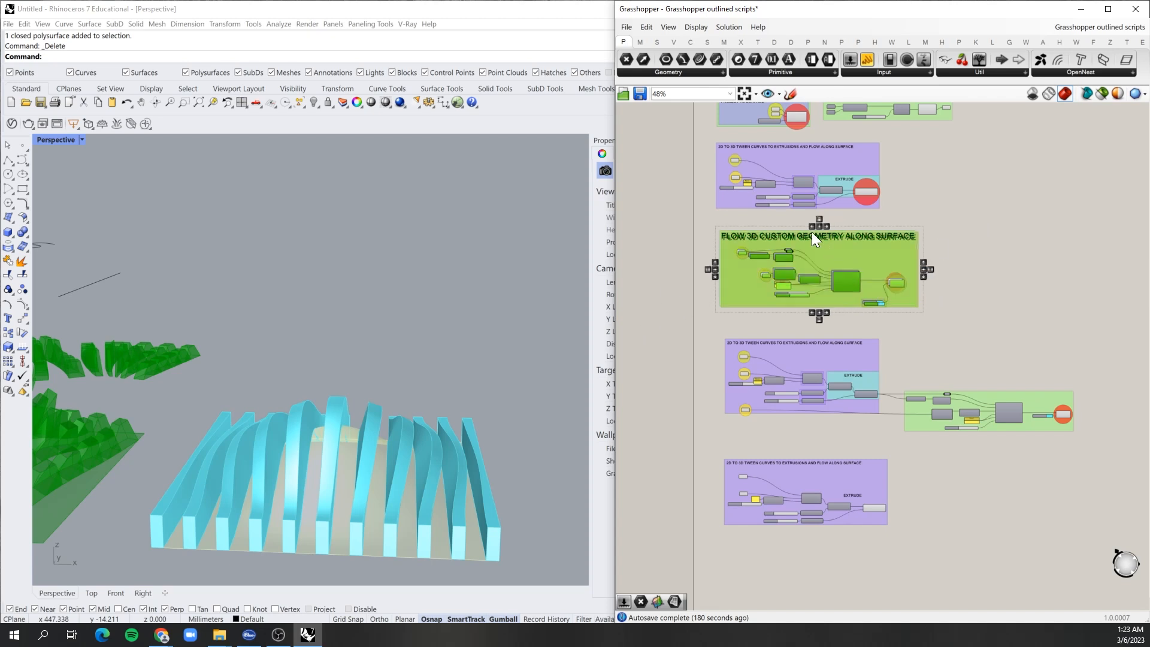
{"action": "scroll", "coordinate": [839, 250], "scroll_direction": "down", "scroll_amount": 2}
{"action": "left_click_drag", "start_coordinate": [842, 254], "coordinate": [1013, 446], "text": "alt"}
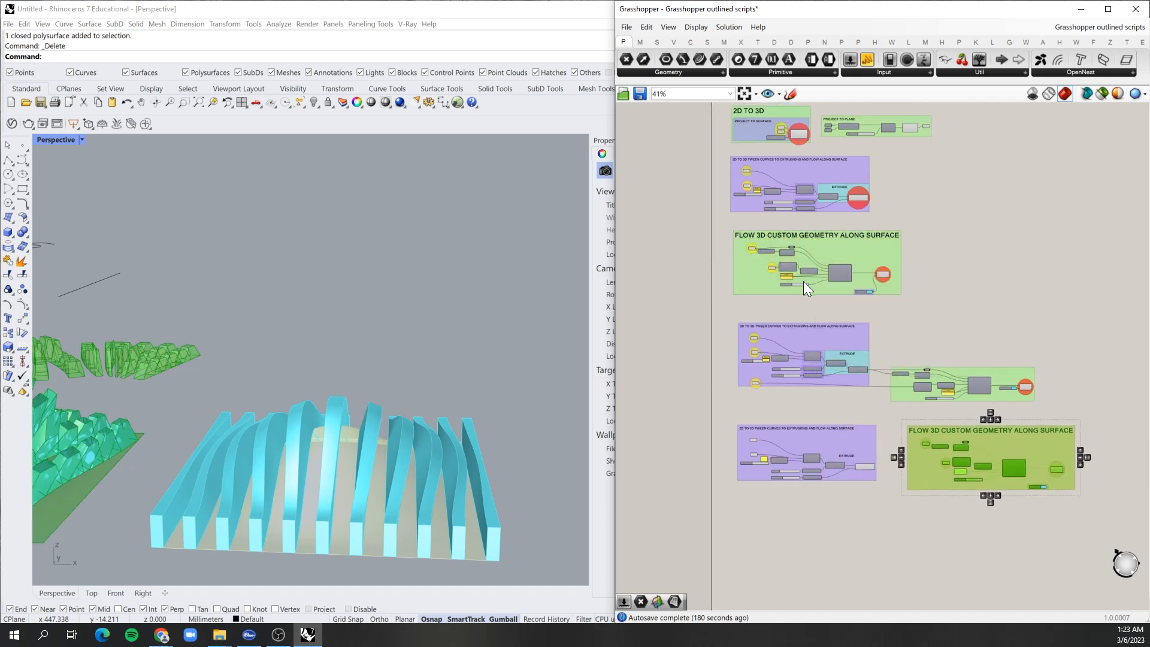
{"action": "left_click", "coordinate": [954, 285]}
- Move the colour swatch in the copied flow group up, closer to the bake component
{"action": "scroll", "coordinate": [1048, 290], "scroll_direction": "up", "scroll_amount": 6}
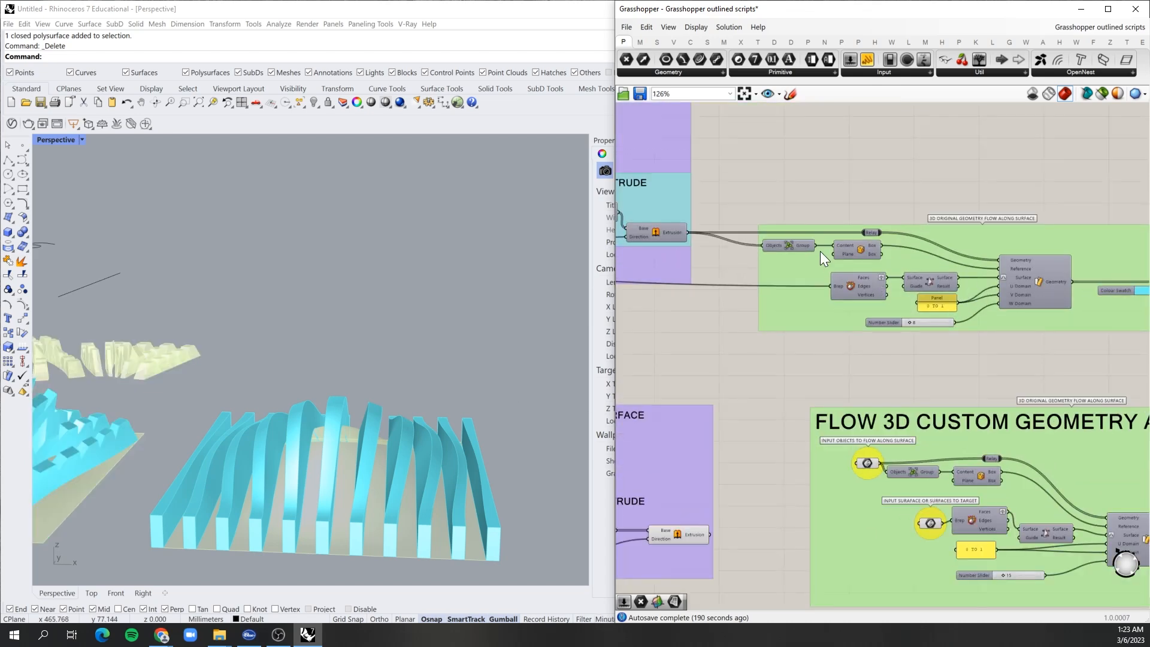
{"action": "scroll", "coordinate": [820, 252], "scroll_direction": "down", "scroll_amount": 4}
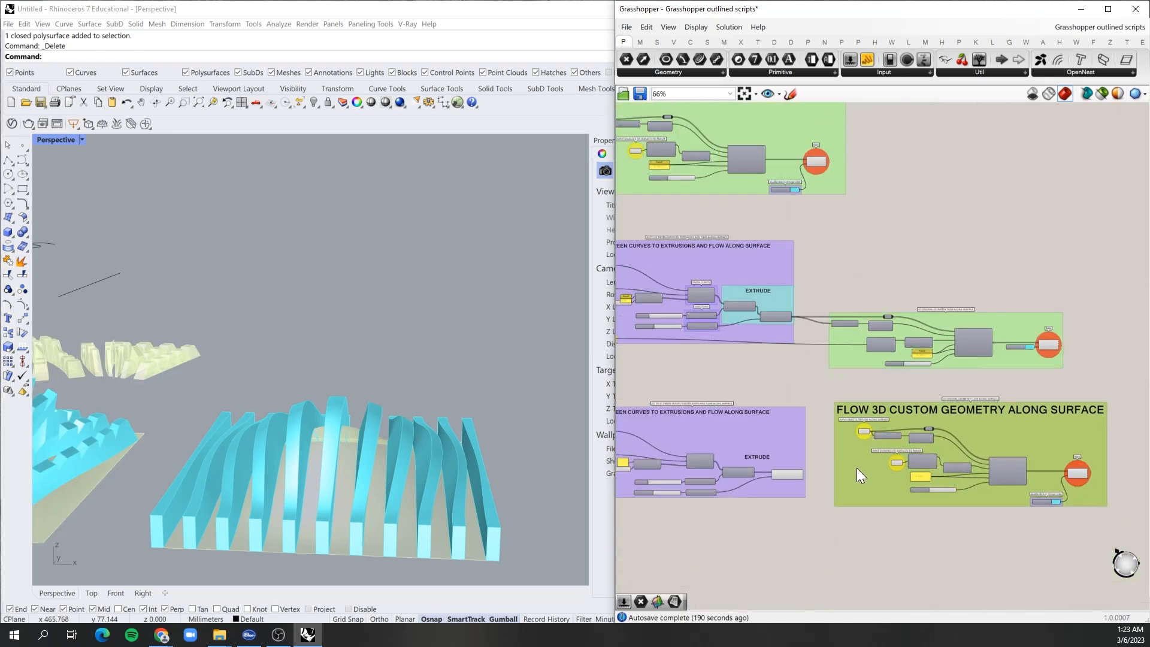
{"action": "left_click", "coordinate": [848, 545]}
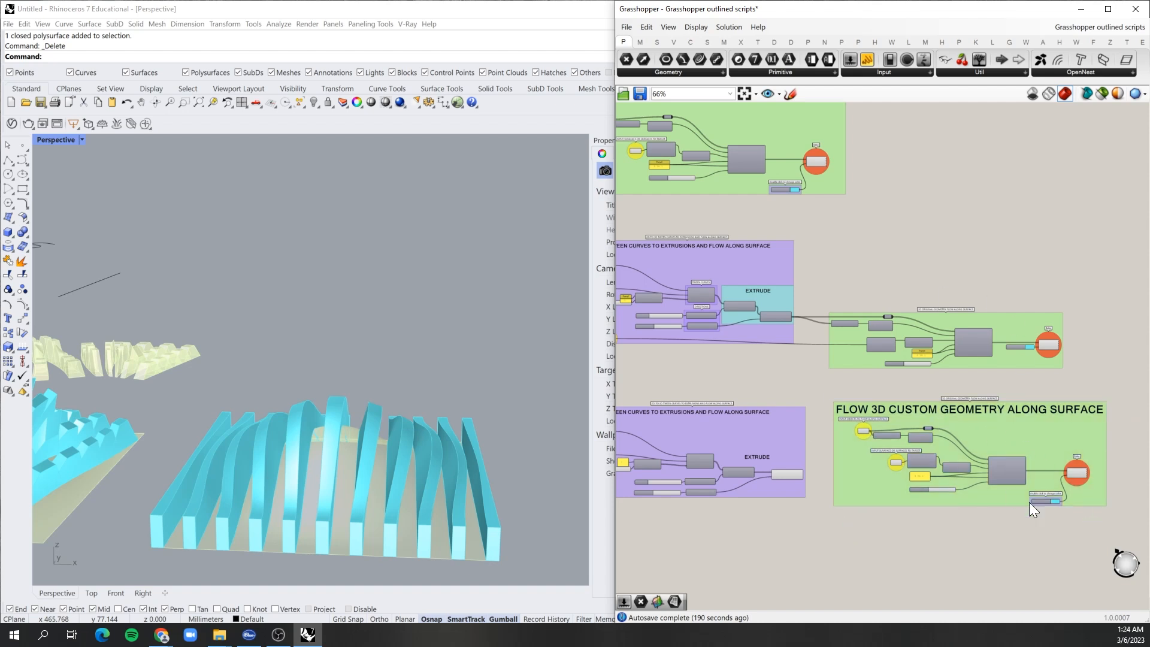
{"action": "double_click", "coordinate": [1050, 484]}
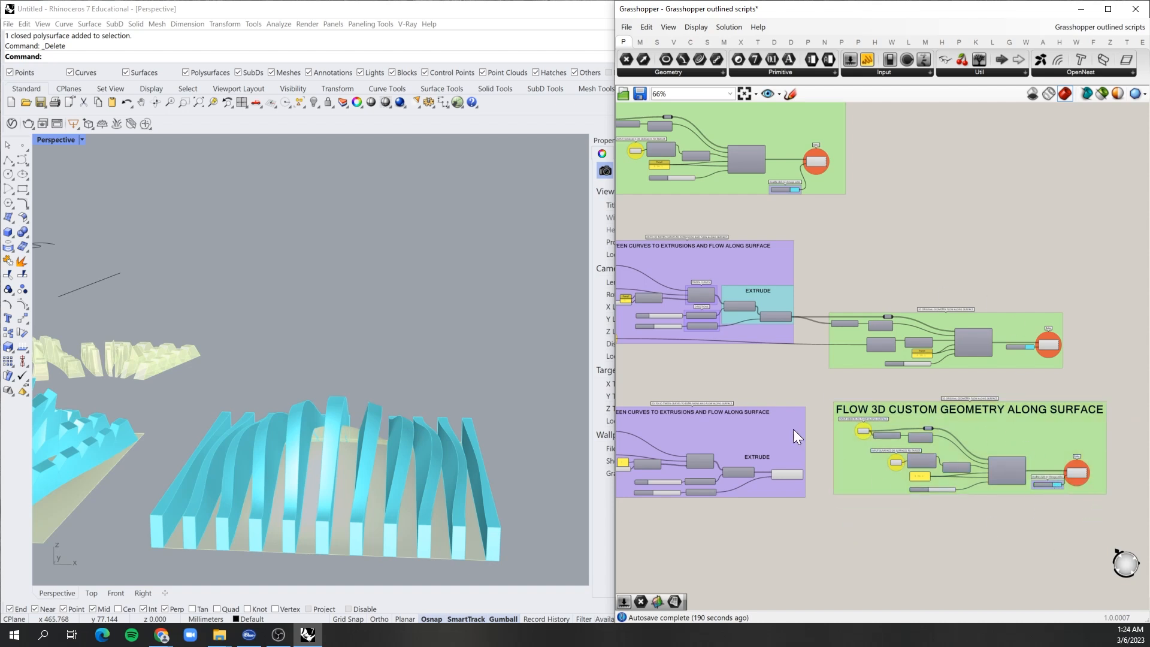
- Examine the copied tween curves script from its curve inputs and sliders through to the final extrusion beside the flow script
{"action": "scroll", "coordinate": [724, 440], "scroll_direction": "up", "scroll_amount": 2}
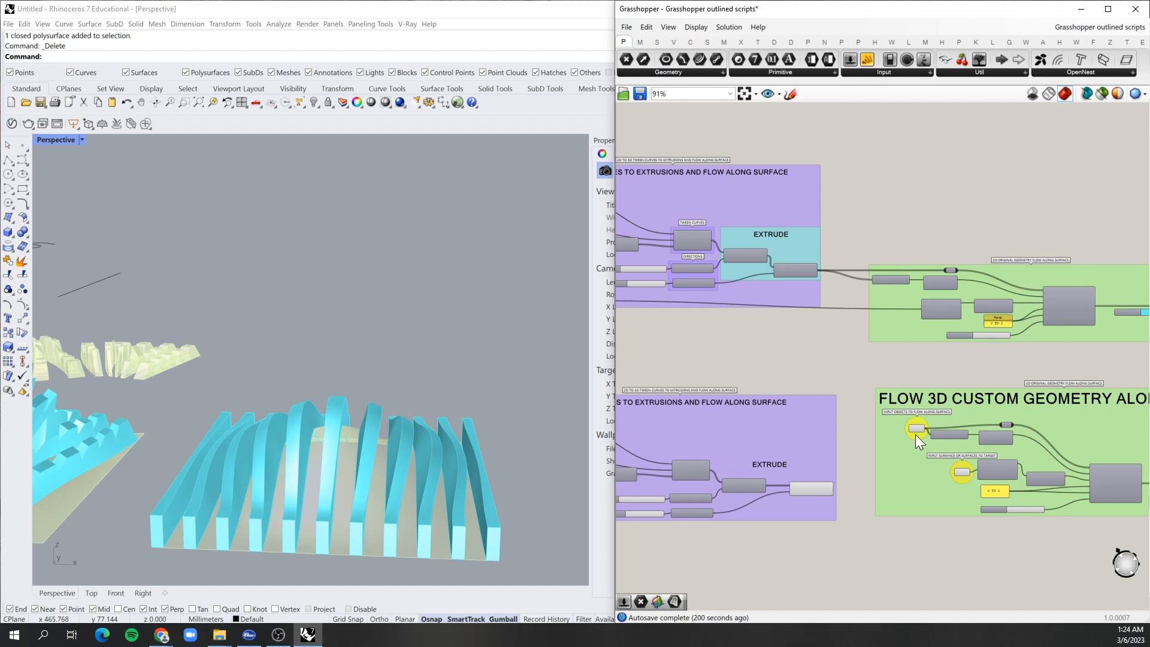
{"action": "scroll", "coordinate": [964, 347], "scroll_direction": "down", "scroll_amount": 3}
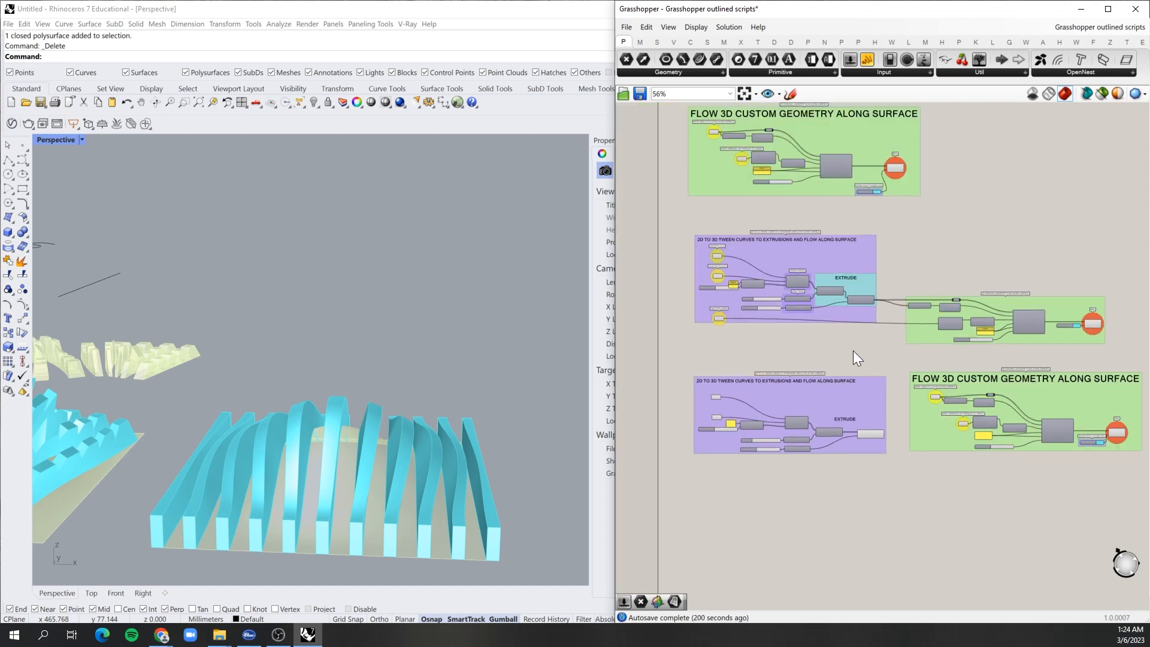
{"action": "scroll", "coordinate": [824, 366], "scroll_direction": "up", "scroll_amount": 1}
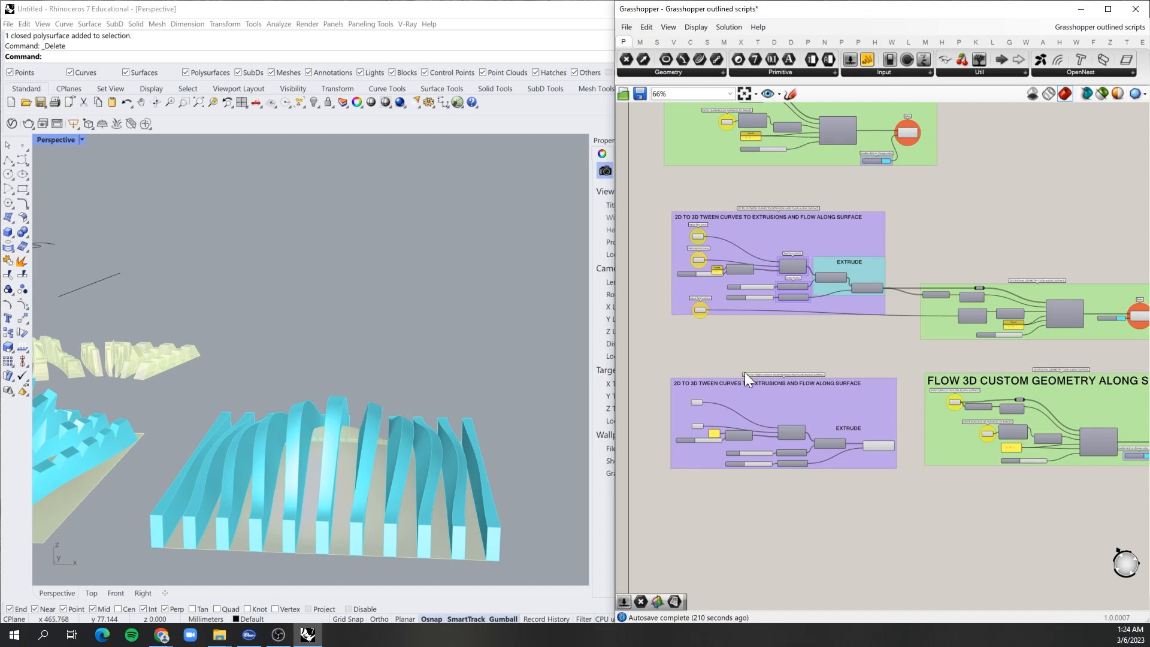
{"action": "scroll", "coordinate": [746, 369], "scroll_direction": "down", "scroll_amount": 4}
{"action": "scroll", "coordinate": [689, 487], "scroll_direction": "up", "scroll_amount": 5}
{"action": "scroll", "coordinate": [689, 487], "scroll_direction": "up", "scroll_amount": 5}
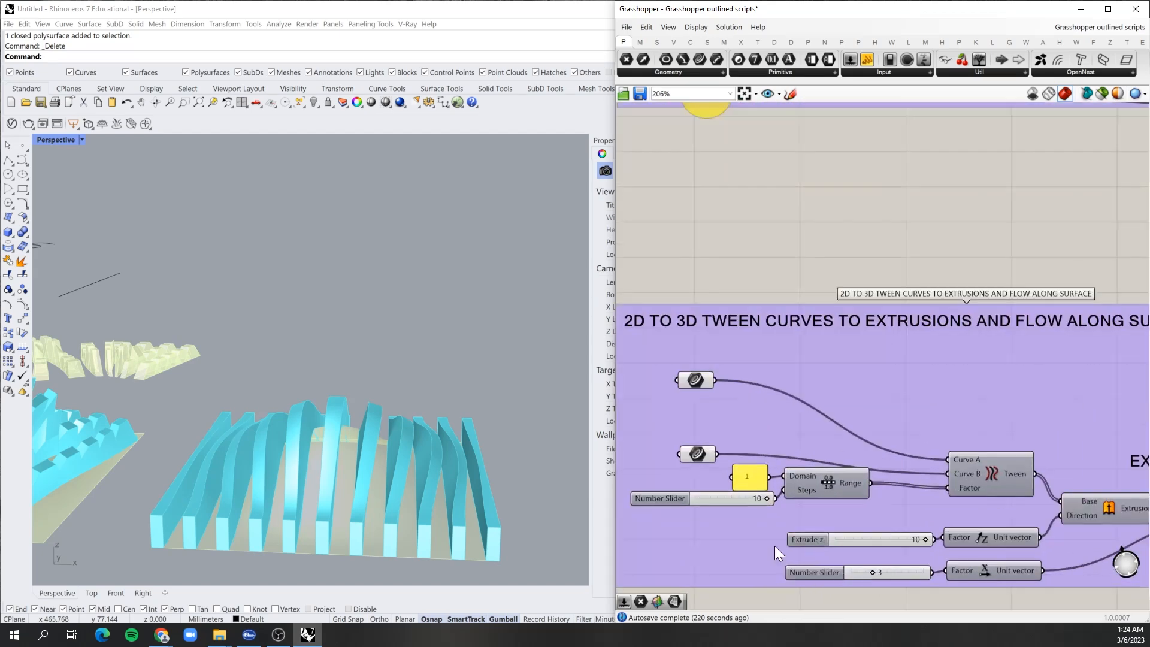
{"action": "left_click", "coordinate": [697, 454]}
{"action": "scroll", "coordinate": [695, 419], "scroll_direction": "down", "scroll_amount": 3}
{"action": "scroll", "coordinate": [1042, 419], "scroll_direction": "up", "scroll_amount": 2}
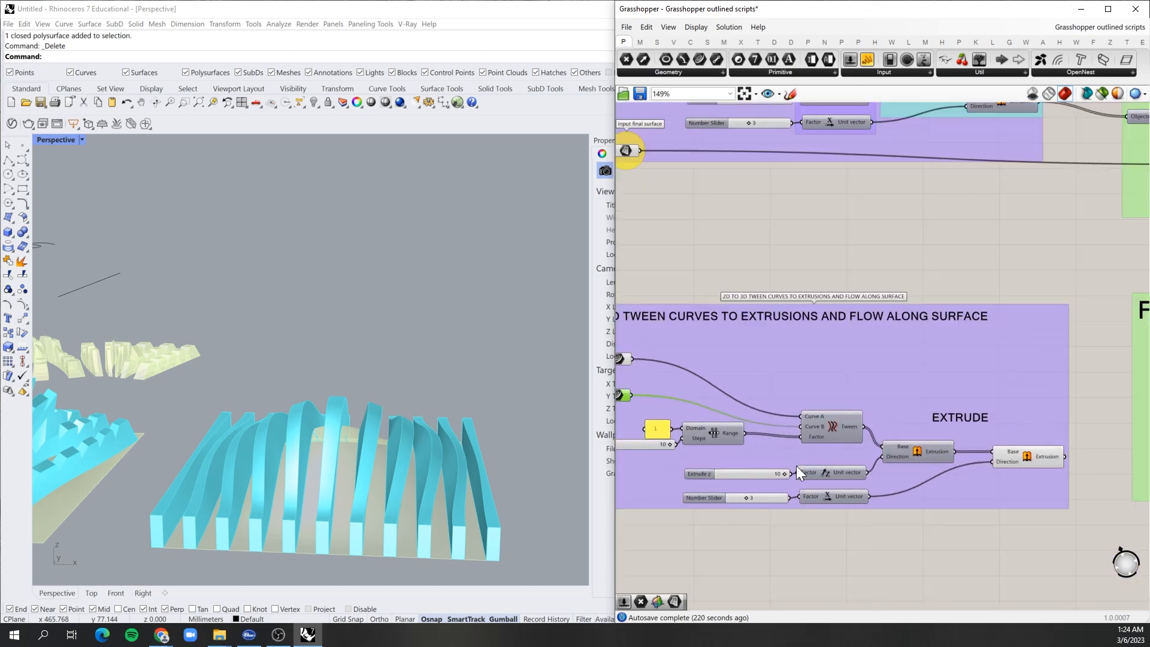
{"action": "scroll", "coordinate": [895, 452], "scroll_direction": "down", "scroll_amount": 2}
{"action": "scroll", "coordinate": [939, 444], "scroll_direction": "up", "scroll_amount": 2}
- Rearrange the start of the copied flow script by shifting the input objects parameter, the Relay and the Group component toward the tween group
{"action": "left_click_drag", "start_coordinate": [988, 380], "coordinate": [942, 374]}
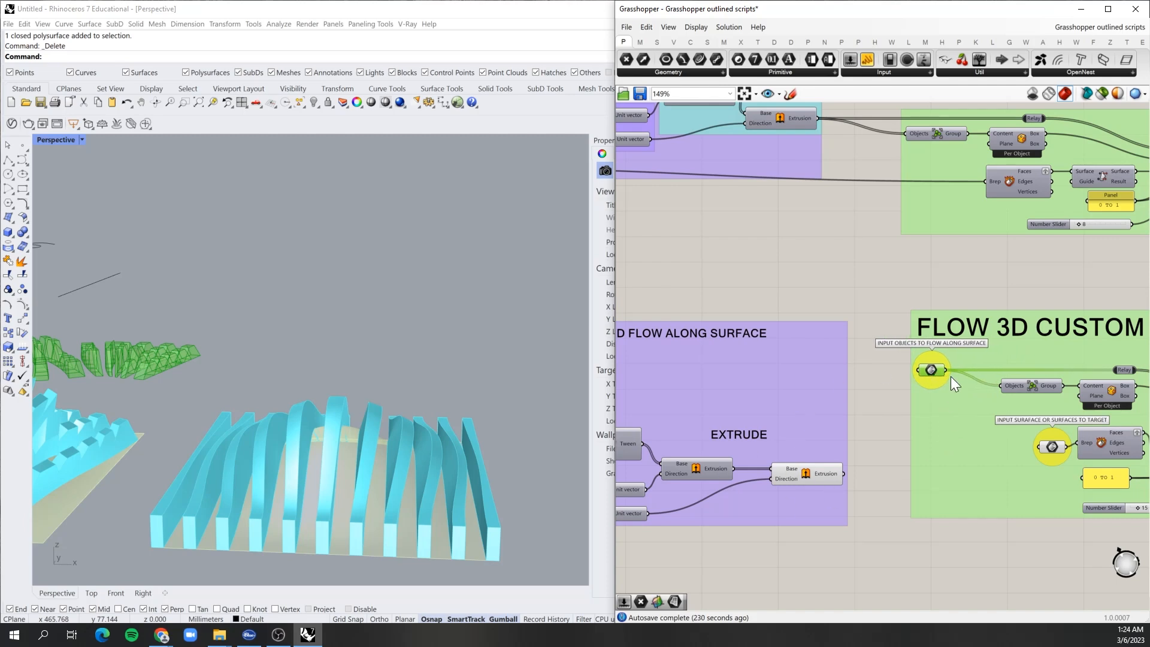
{"action": "scroll", "coordinate": [378, 429], "scroll_direction": "down", "scroll_amount": 3}
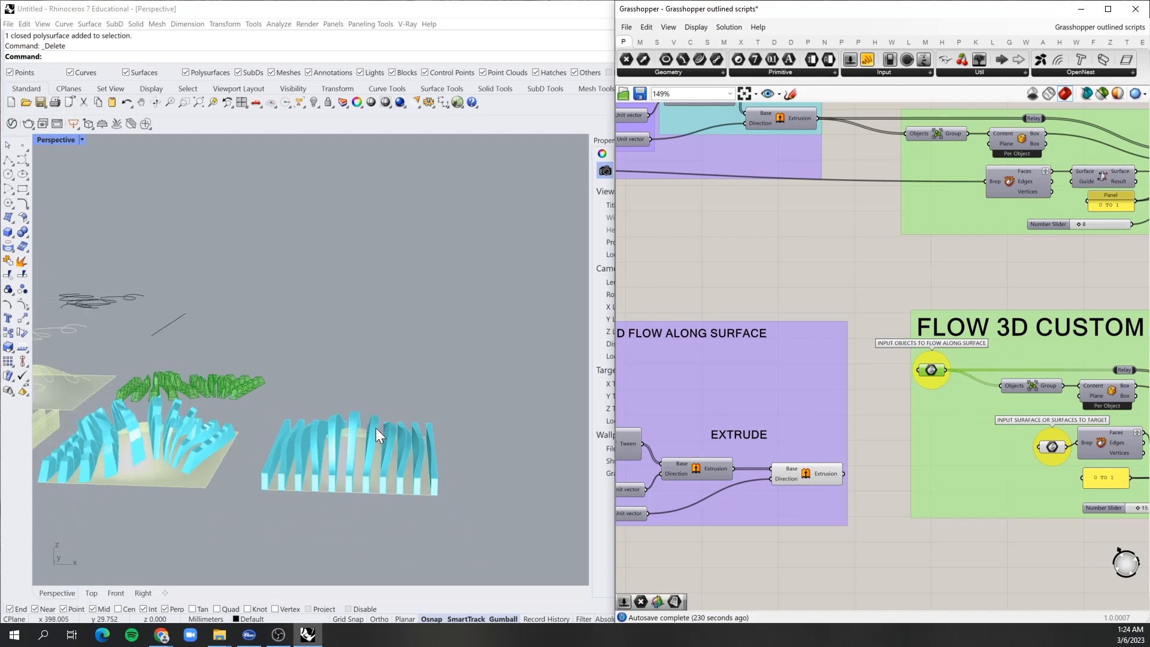
{"action": "right_click_drag", "start_coordinate": [235, 378], "coordinate": [272, 432]}
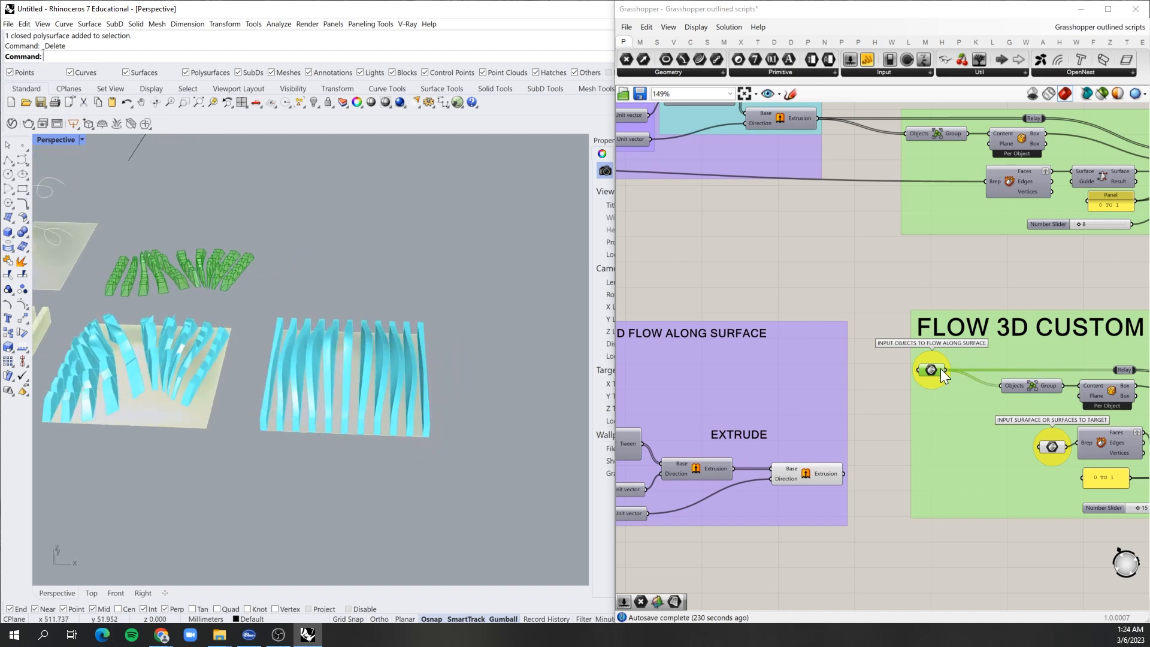
{"action": "left_click_drag", "start_coordinate": [935, 368], "coordinate": [850, 369]}
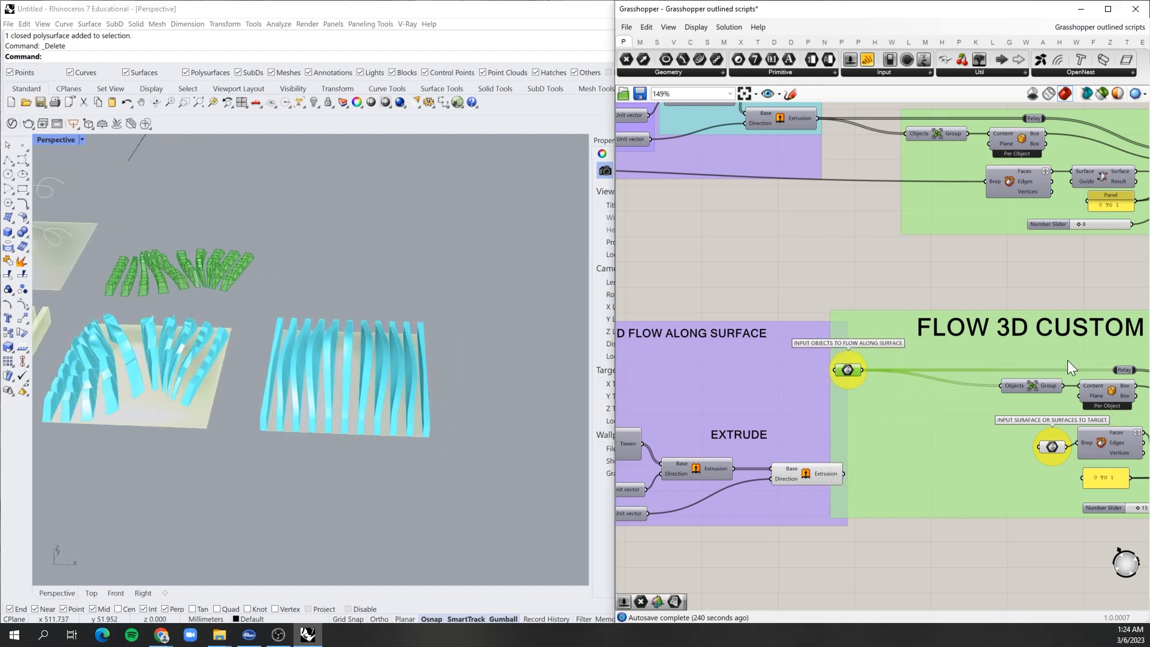
{"action": "left_click_drag", "start_coordinate": [1122, 371], "coordinate": [984, 366]}
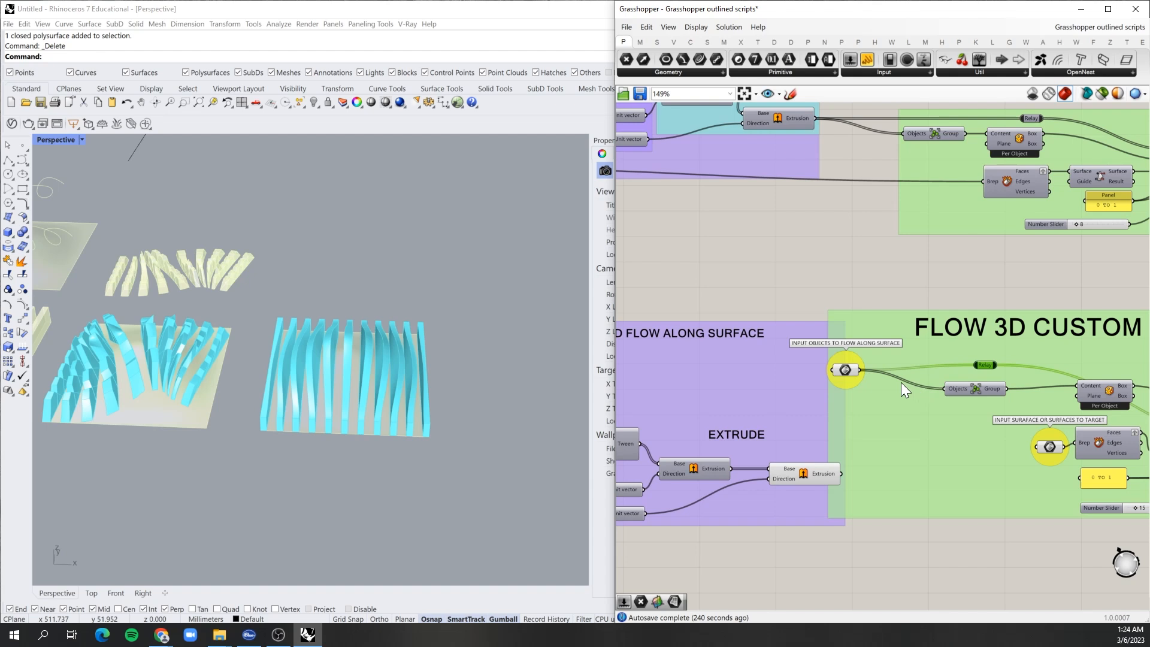
- Connect the copied tween script's final Extrusion output to the input objects parameter, and move that parameter clear of the purple group
{"action": "left_click", "coordinate": [804, 477]}
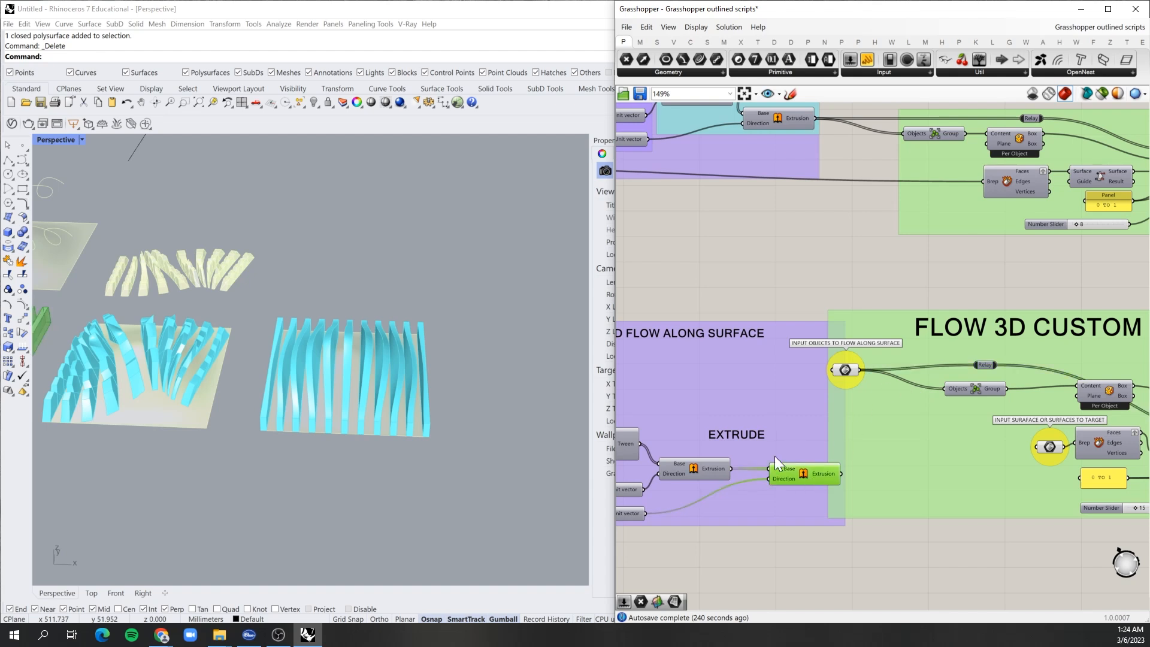
{"action": "scroll", "coordinate": [354, 398], "scroll_direction": "down", "scroll_amount": 7}
{"action": "scroll", "coordinate": [117, 385], "scroll_direction": "up", "scroll_amount": 7}
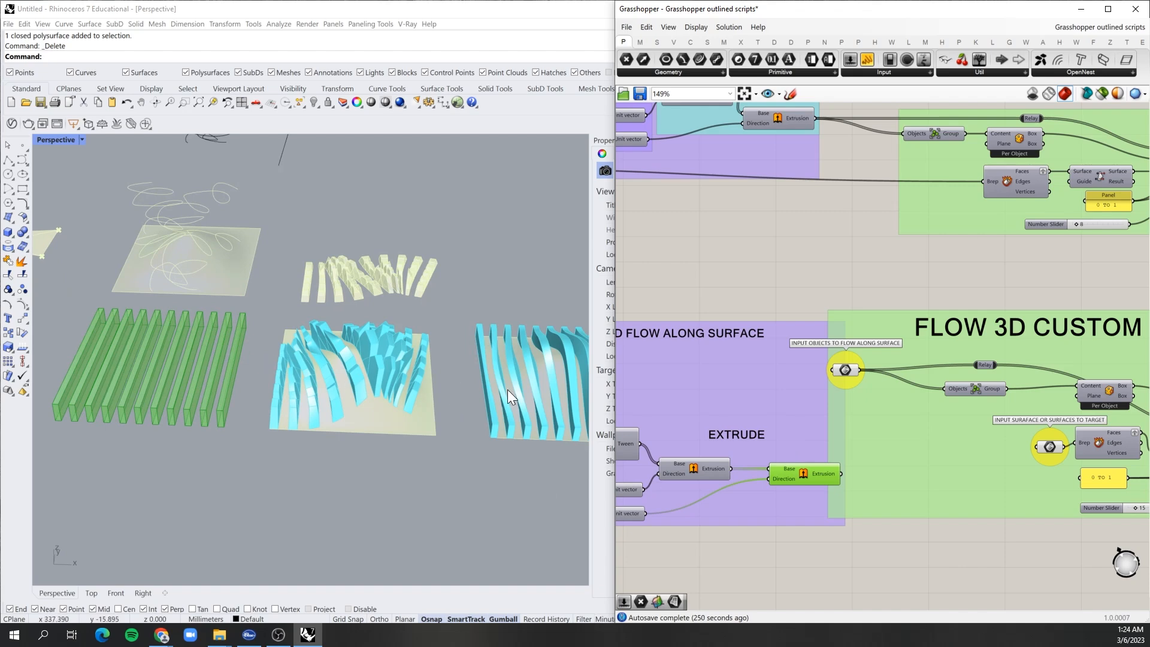
{"action": "scroll", "coordinate": [141, 339], "scroll_direction": "down", "scroll_amount": 2}
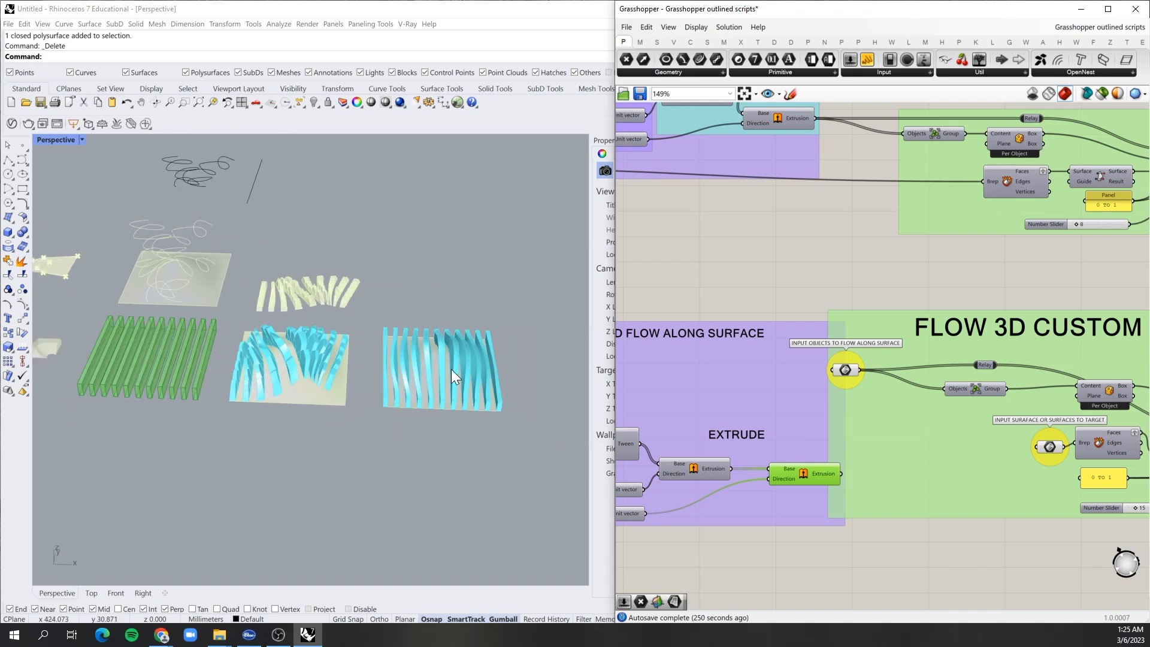
{"action": "scroll", "coordinate": [954, 442], "scroll_direction": "up", "scroll_amount": 2}
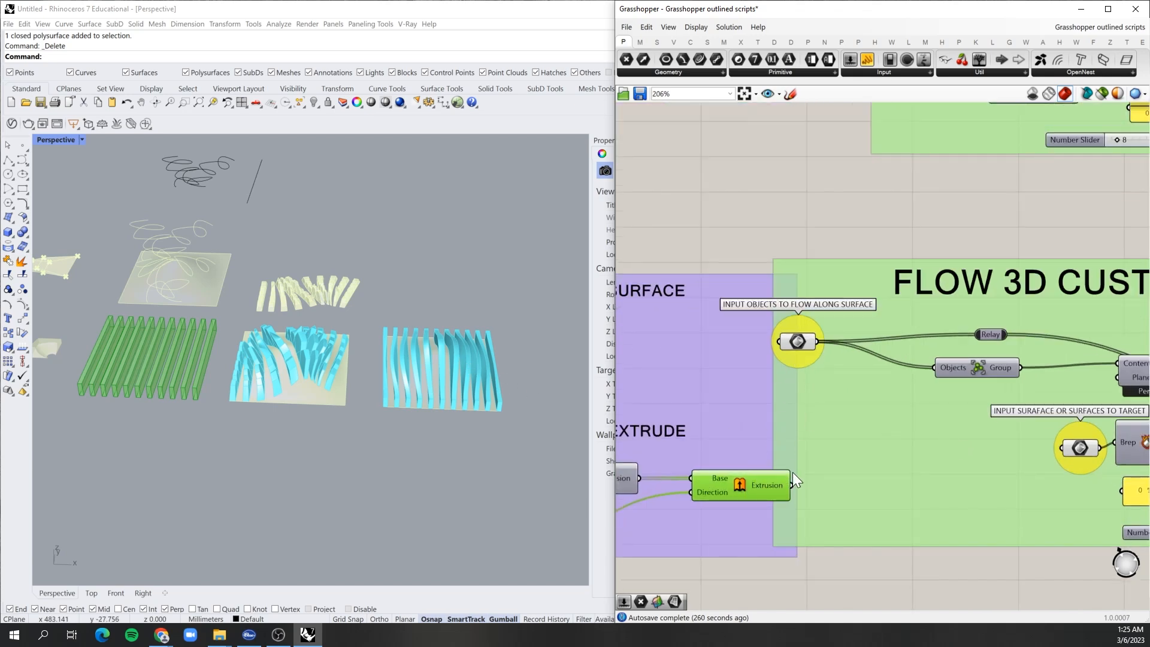
{"action": "left_click_drag", "start_coordinate": [792, 489], "coordinate": [778, 341]}
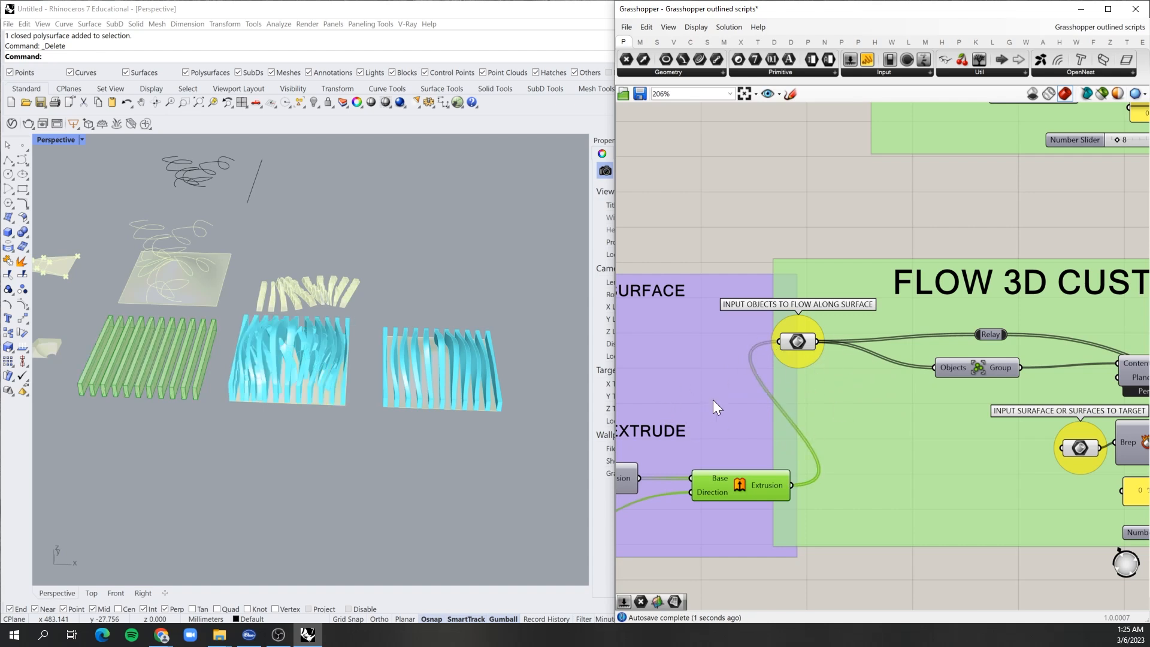
{"action": "left_click_drag", "start_coordinate": [796, 340], "coordinate": [881, 339]}
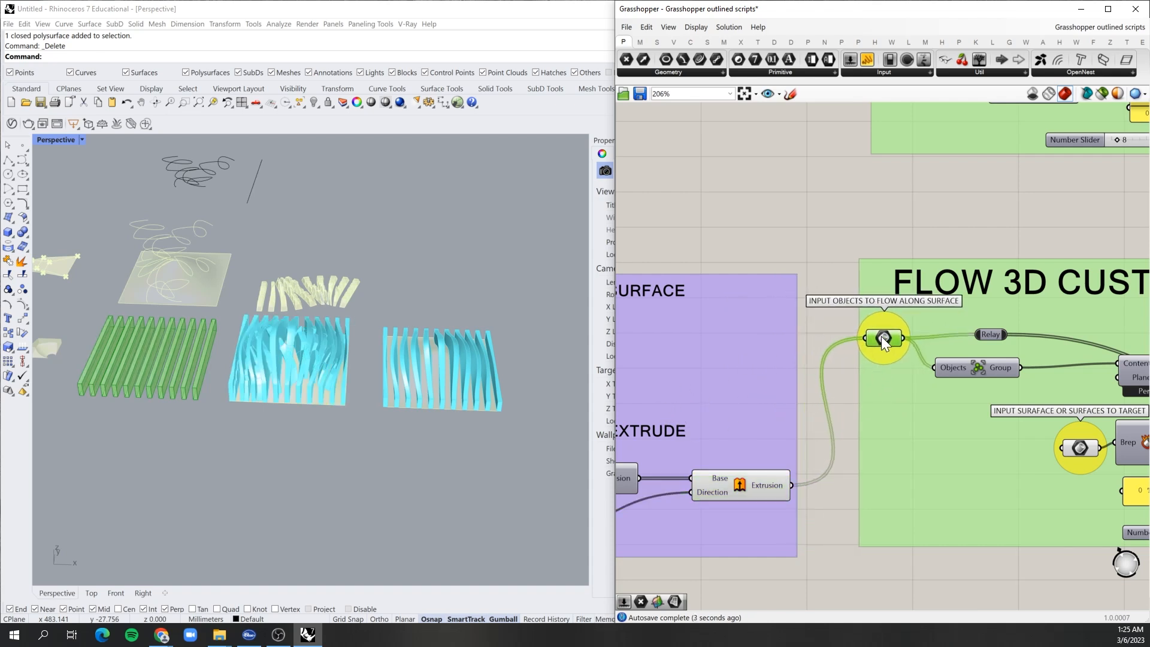
{"action": "scroll", "coordinate": [767, 357], "scroll_direction": "down", "scroll_amount": 7}
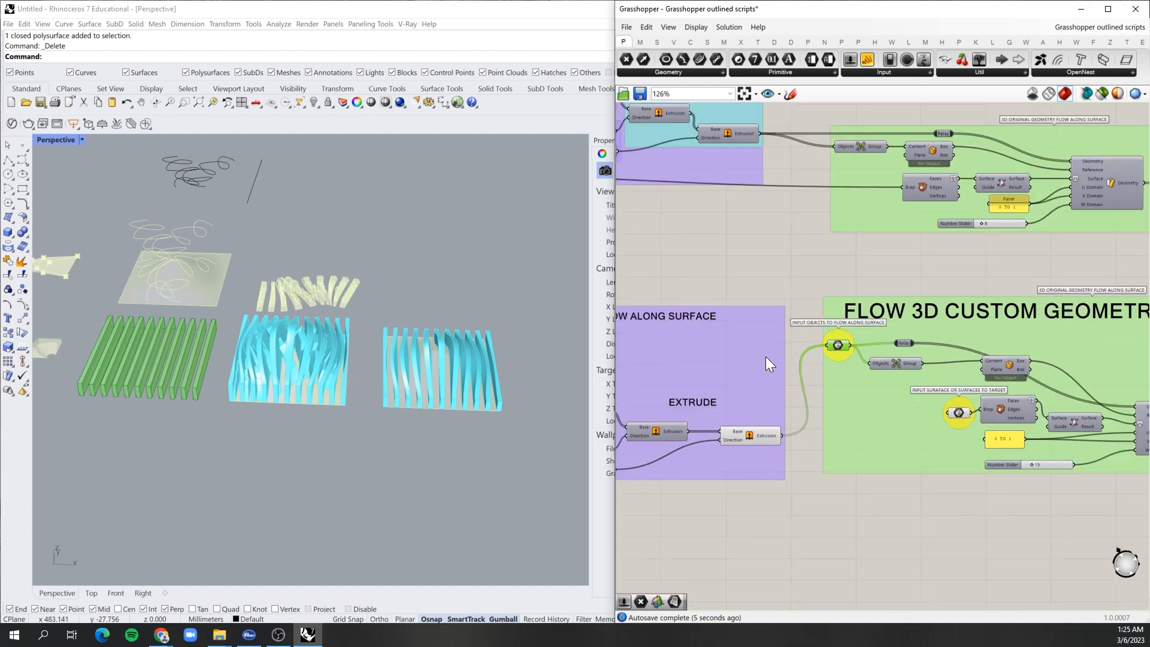
- Turn off the preview of the bake components in the finished combined script and in the original standalone flow script
{"action": "left_click_drag", "start_coordinate": [1037, 280], "coordinate": [955, 353]}
{"action": "right_click", "coordinate": [958, 308]}
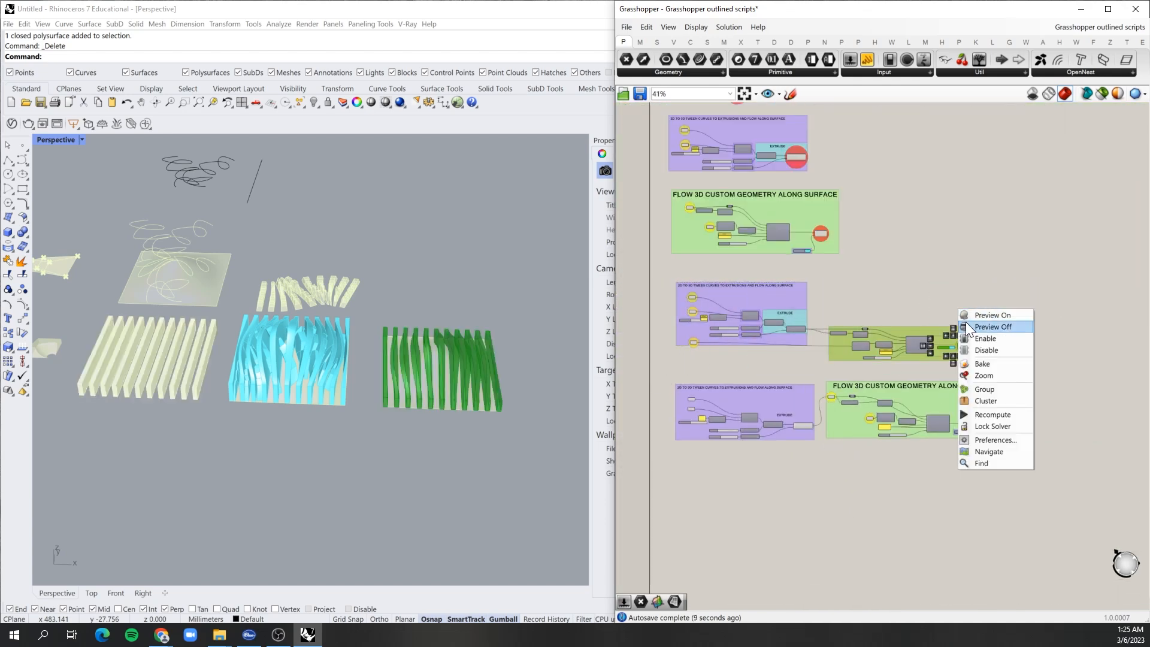
{"action": "left_click", "coordinate": [966, 322]}
{"action": "left_click_drag", "start_coordinate": [875, 210], "coordinate": [801, 253]}
{"action": "right_click", "coordinate": [866, 250]}
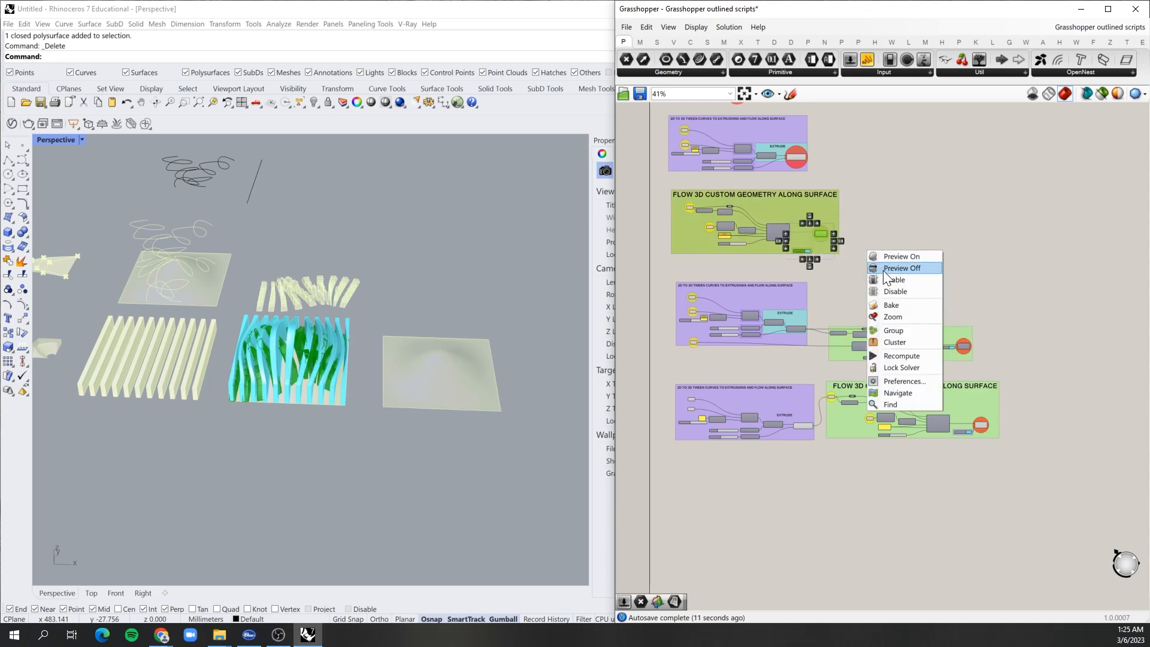
{"action": "left_click", "coordinate": [884, 271]}
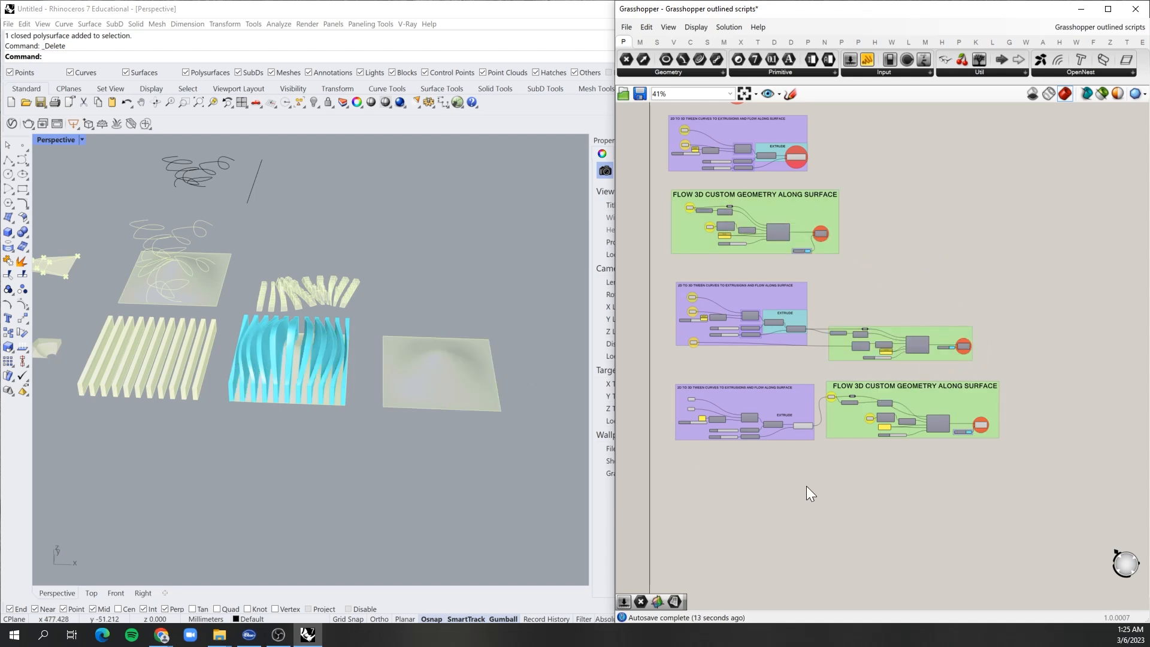
- Inspect the newly joined copies by selecting the final Extrusion, the input objects parameter and the bake component one after another
{"action": "scroll", "coordinate": [773, 371], "scroll_direction": "up", "scroll_amount": 5}
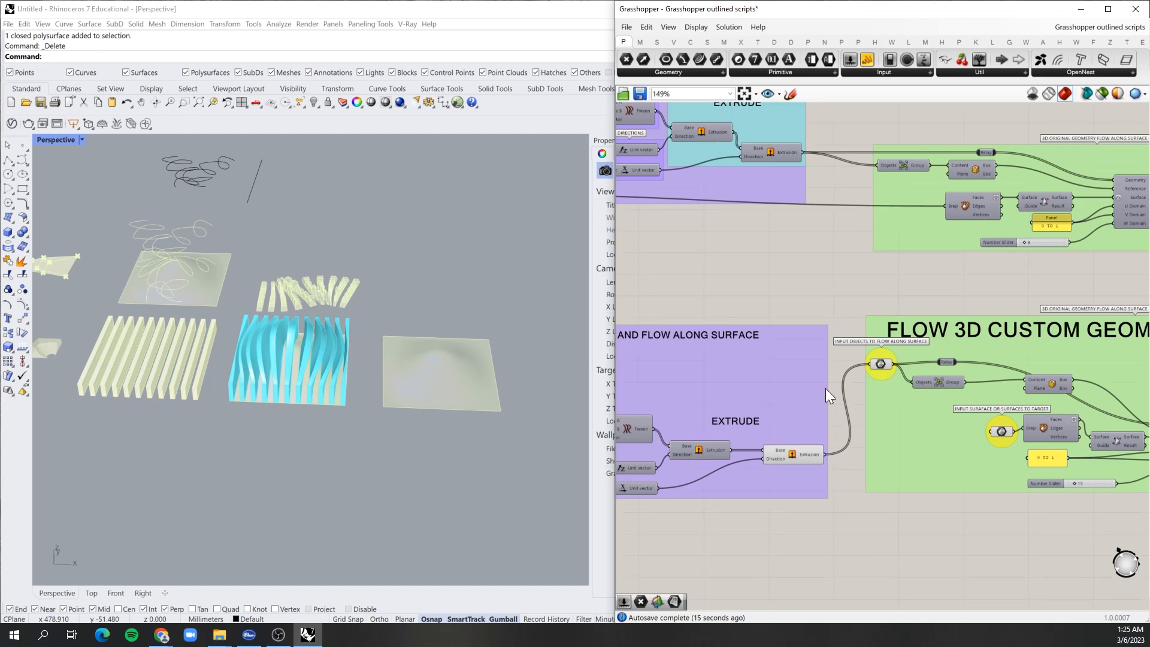
{"action": "scroll", "coordinate": [824, 389], "scroll_direction": "up", "scroll_amount": 2}
{"action": "left_click", "coordinate": [781, 485]}
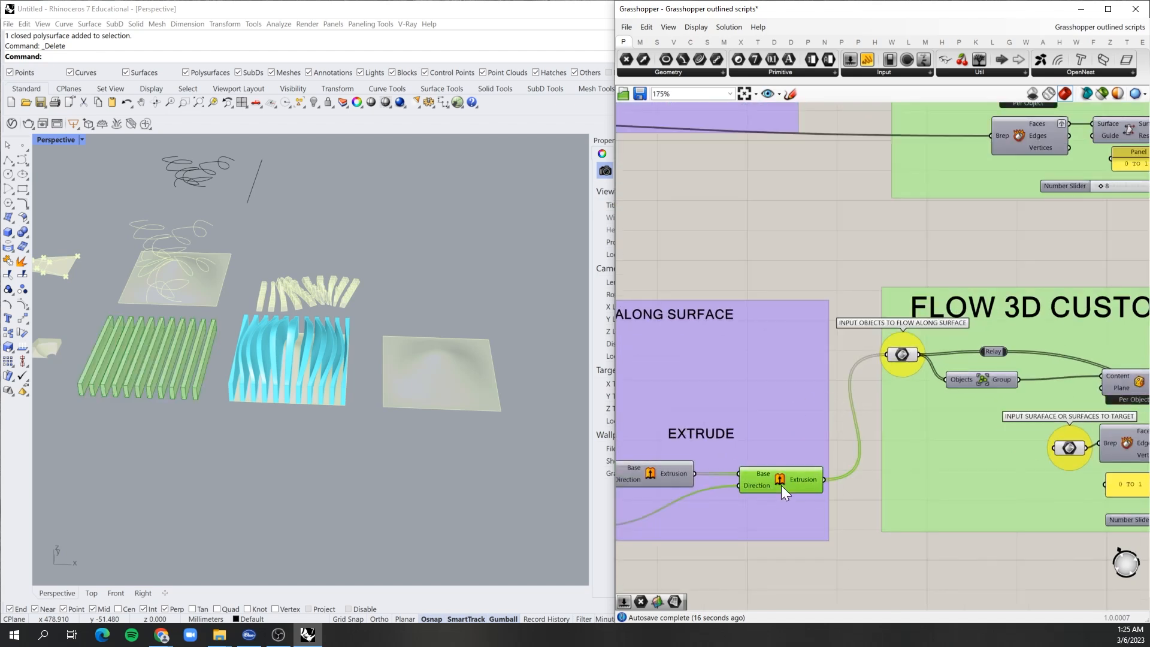
{"action": "left_click", "coordinate": [901, 354]}
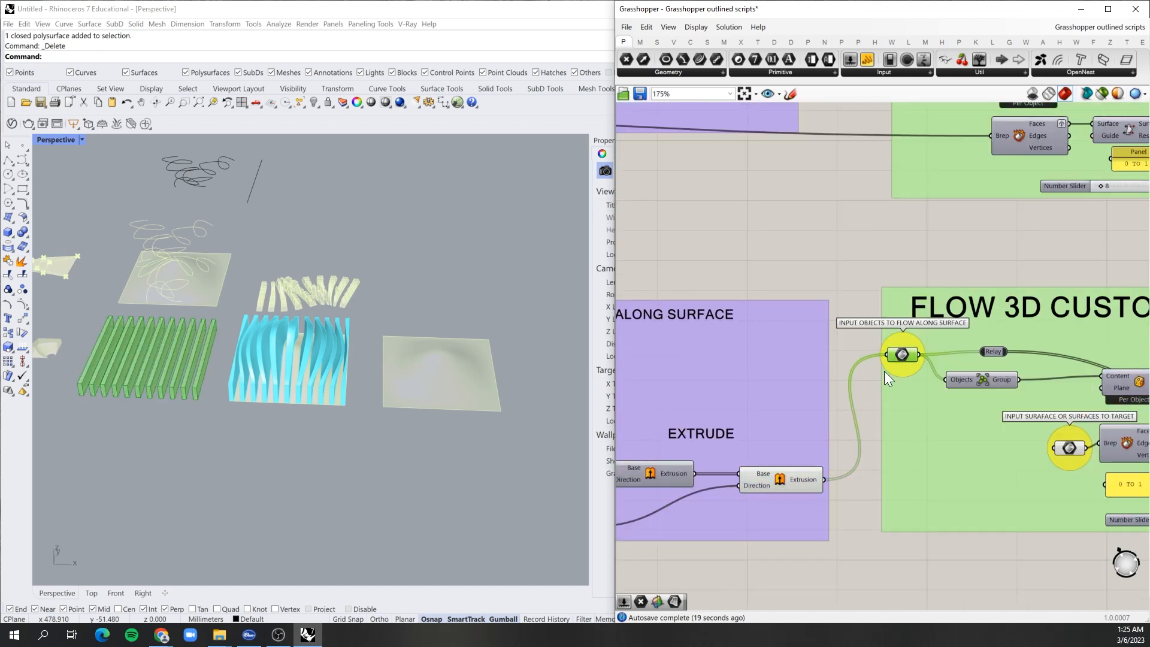
{"action": "scroll", "coordinate": [918, 387], "scroll_direction": "down", "scroll_amount": 3}
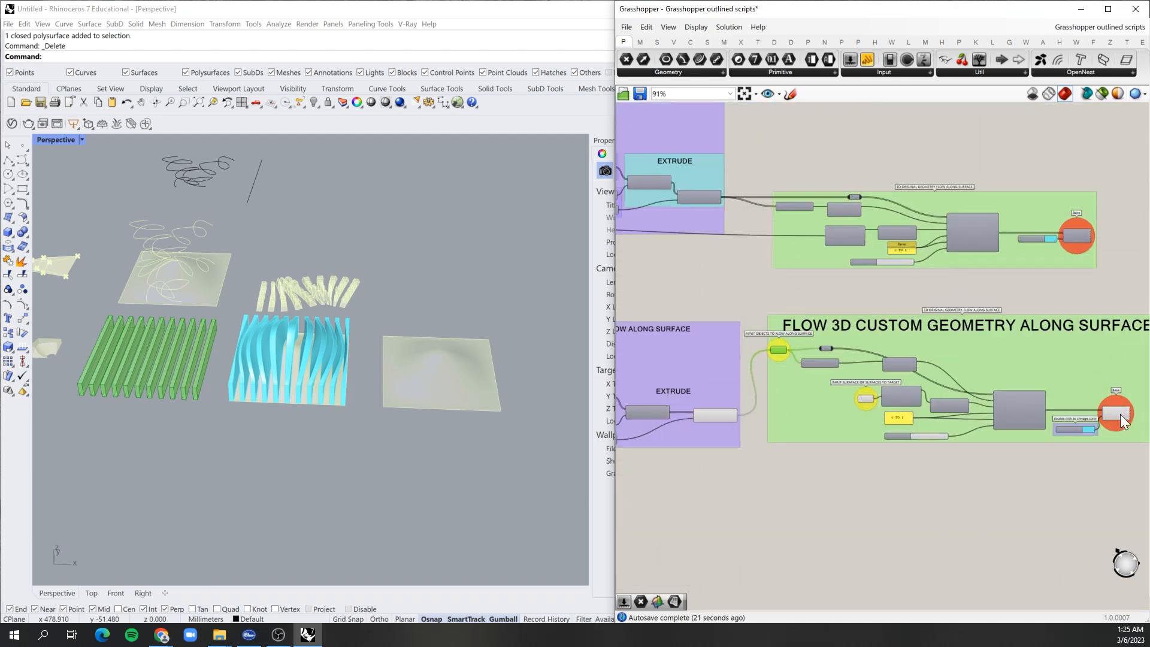
{"action": "left_click", "coordinate": [1117, 413]}
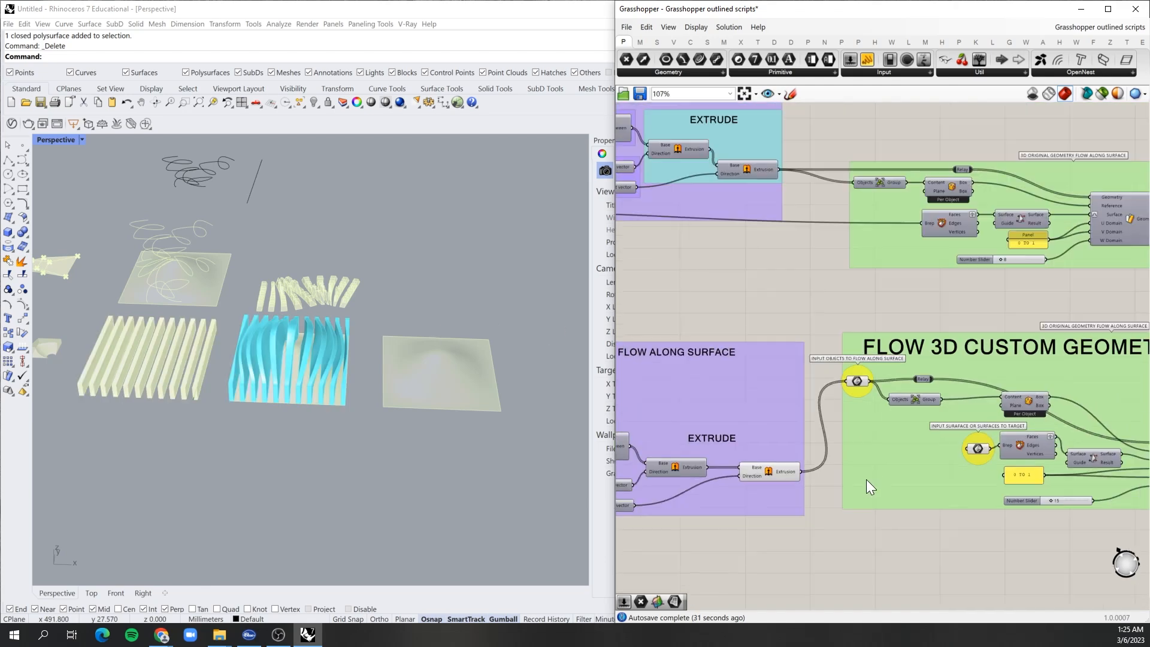
- Examine the target surface parameter of the copied flow script and compare the joined copies with the finished combined script above
{"action": "scroll", "coordinate": [867, 479], "scroll_direction": "down", "scroll_amount": 1}
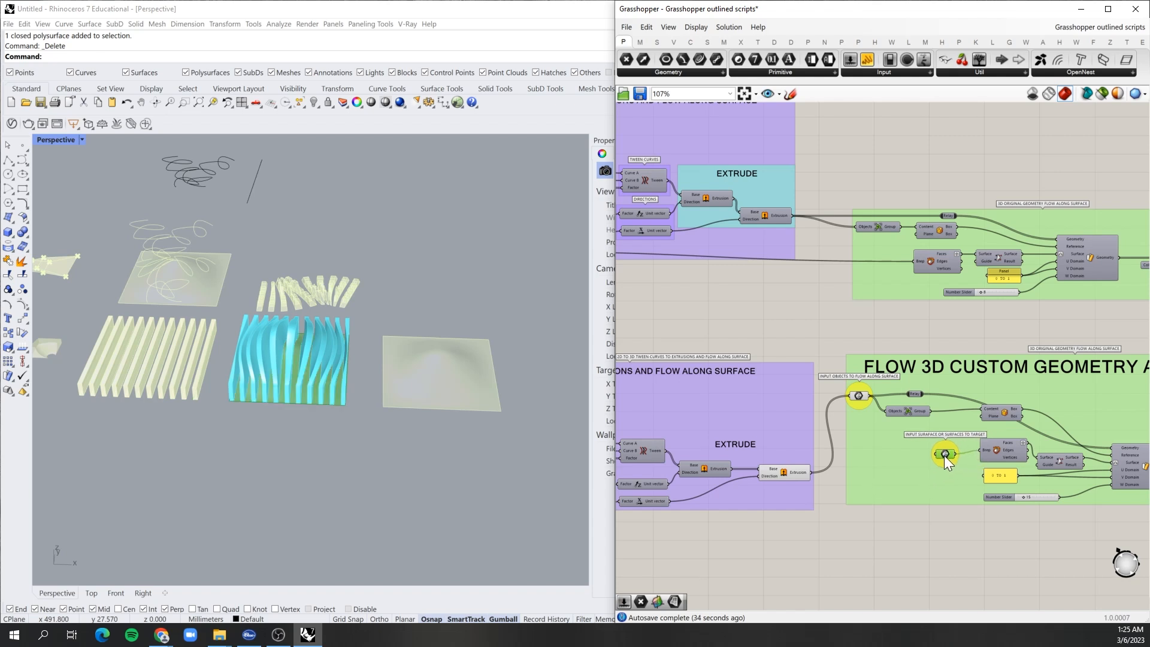
{"action": "right_click_drag", "start_coordinate": [944, 455], "coordinate": [1021, 442]}
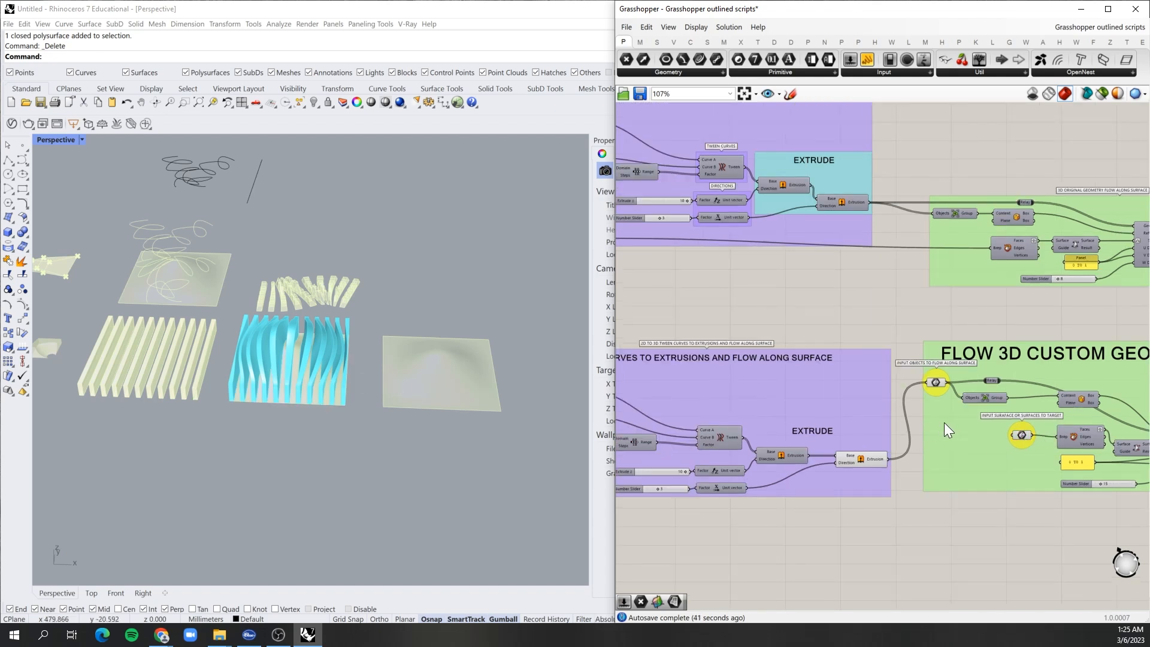
{"action": "left_click", "coordinate": [1022, 436]}
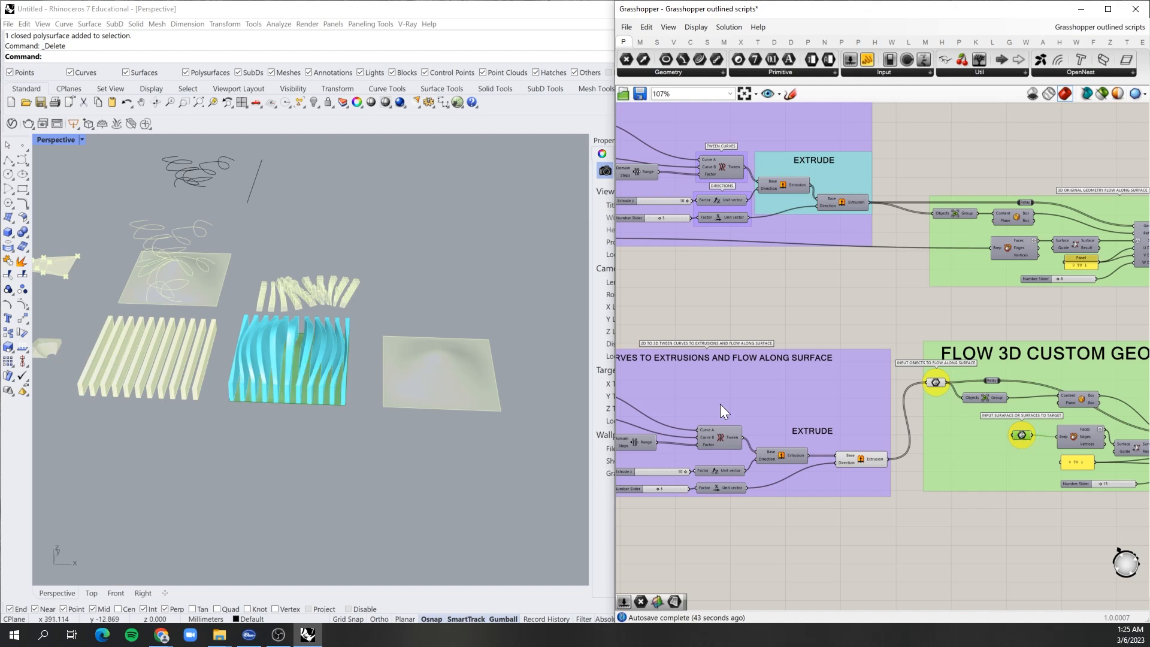
{"action": "left_click", "coordinate": [997, 519]}
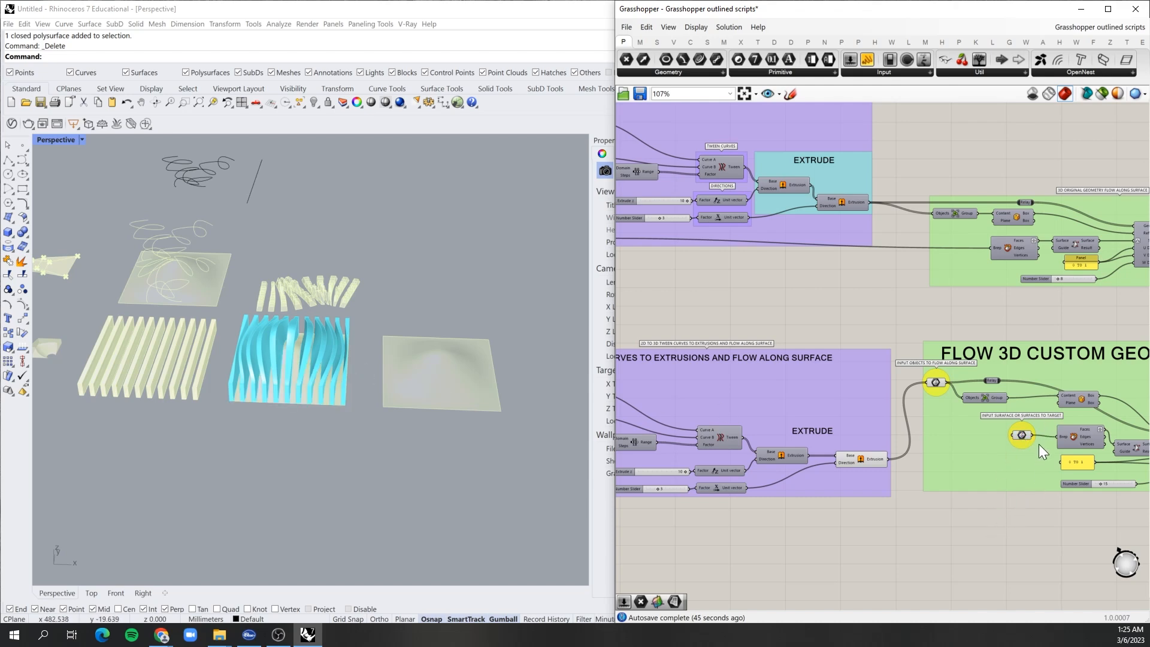
{"action": "scroll", "coordinate": [1041, 434], "scroll_direction": "down", "scroll_amount": 1}
{"action": "scroll", "coordinate": [945, 429], "scroll_direction": "up", "scroll_amount": 2}
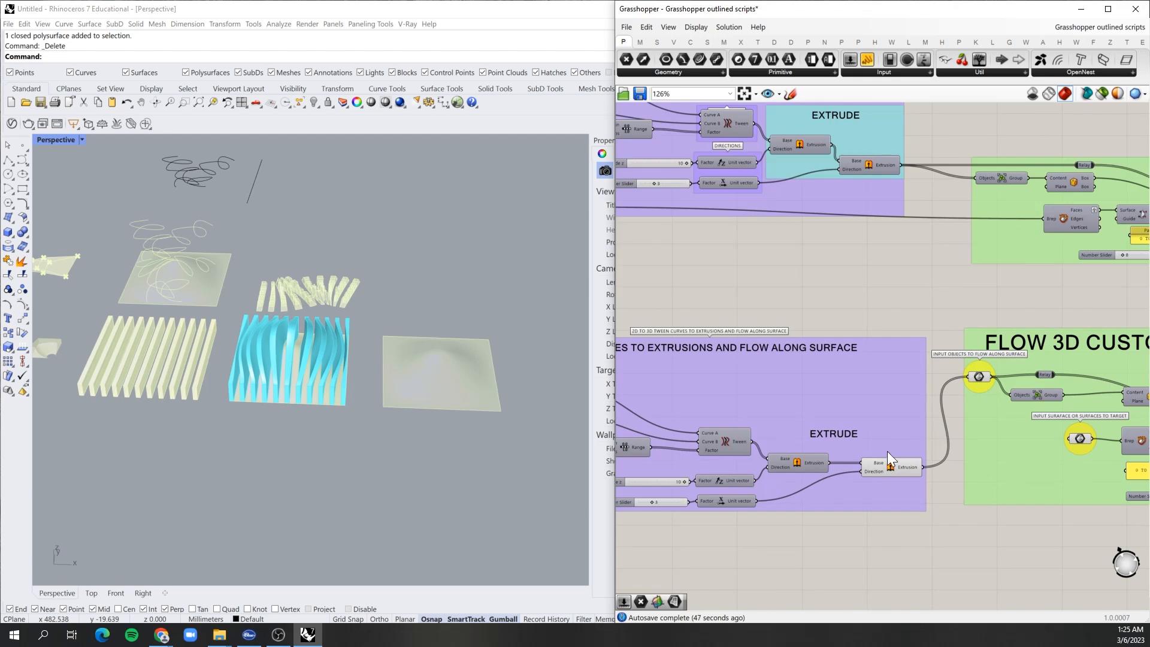
{"action": "scroll", "coordinate": [732, 469], "scroll_direction": "down", "scroll_amount": 3}
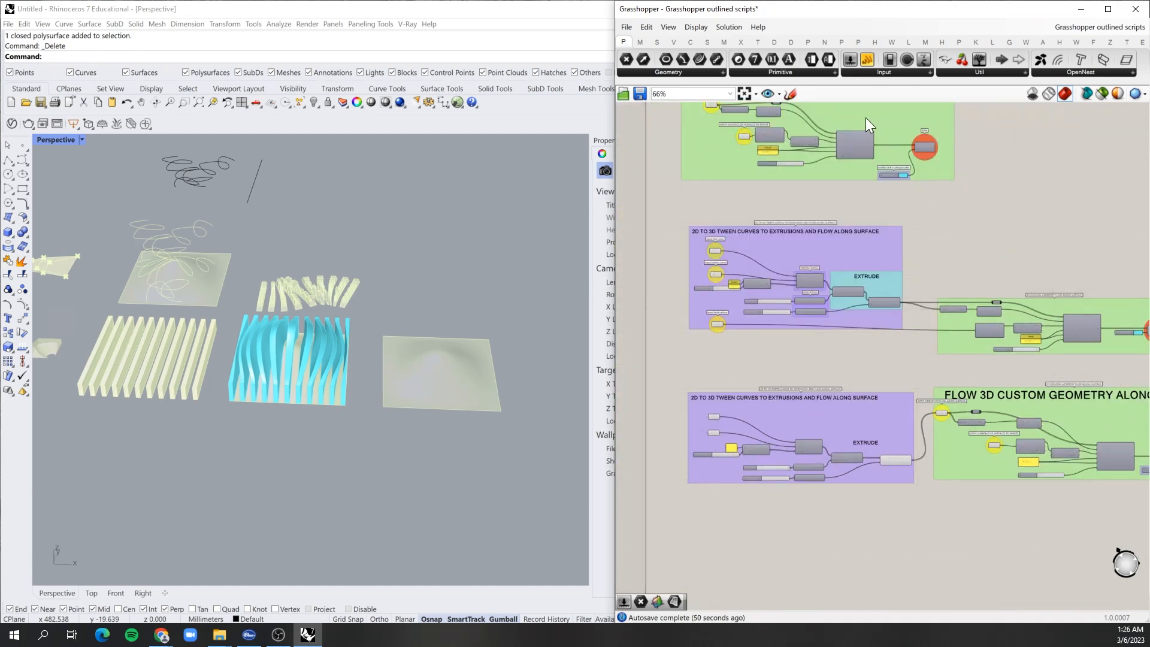
{"action": "scroll", "coordinate": [865, 117], "scroll_direction": "up", "scroll_amount": 3}
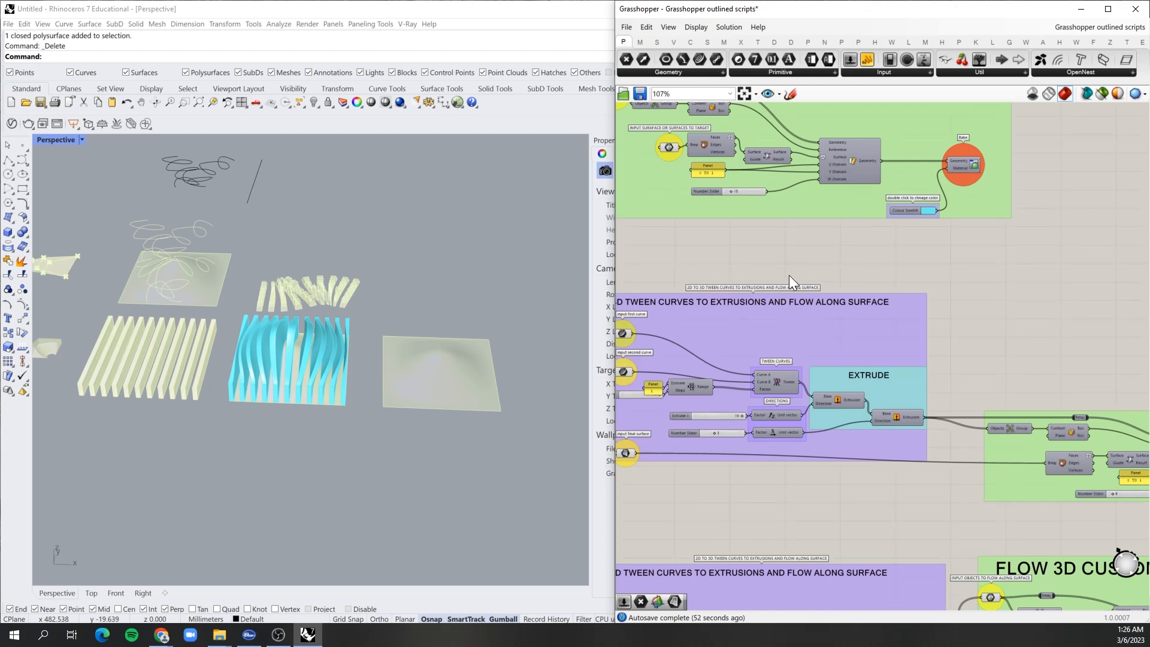
{"action": "scroll", "coordinate": [748, 155], "scroll_direction": "down", "scroll_amount": 3}
{"action": "scroll", "coordinate": [940, 498], "scroll_direction": "up", "scroll_amount": 5}
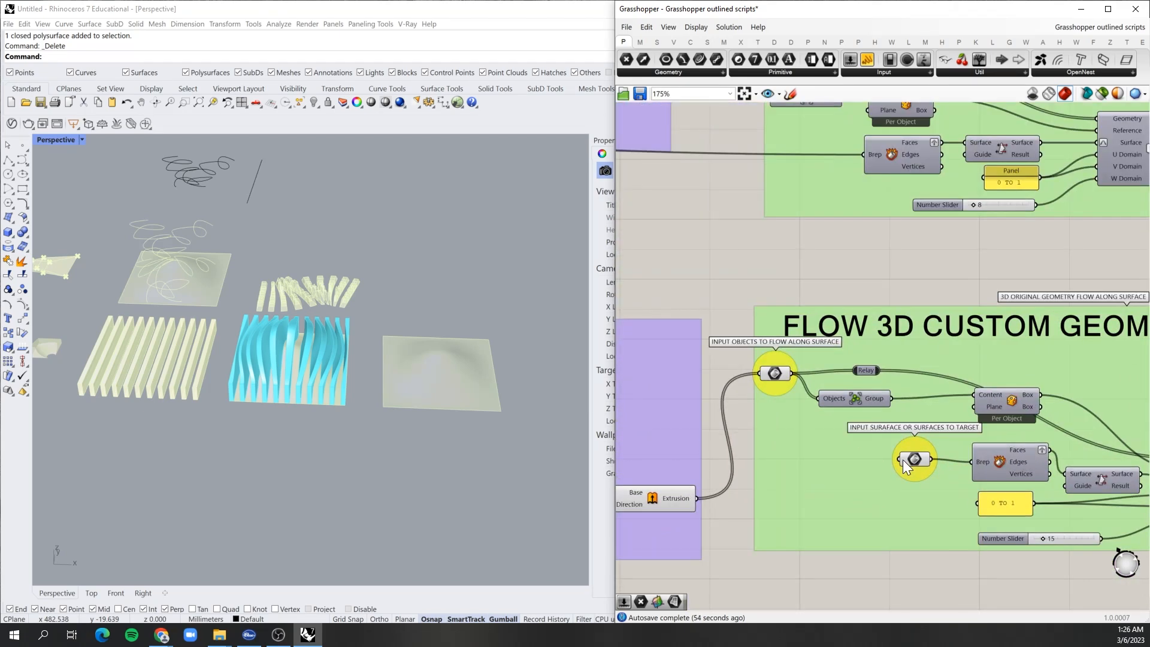
- Reposition the target surface parameter of the copied flow script just beside the deconstruct component it feeds
{"action": "left_click_drag", "start_coordinate": [907, 460], "coordinate": [887, 461]}
{"action": "left_click_drag", "start_coordinate": [887, 461], "coordinate": [825, 454]}
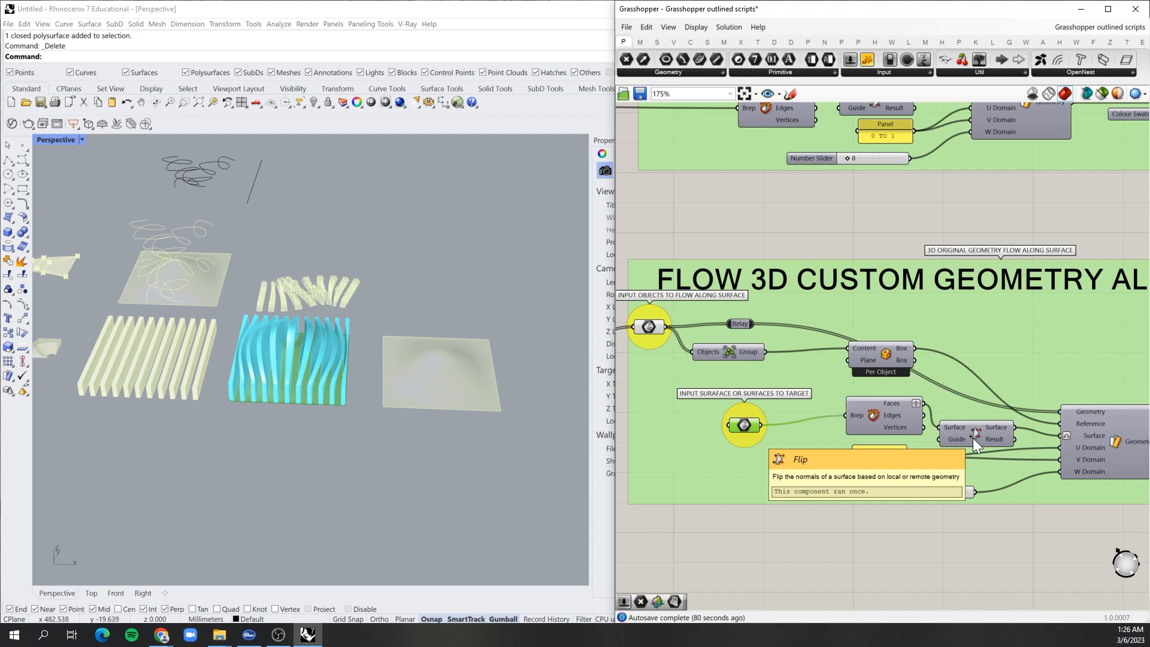
{"action": "left_click_drag", "start_coordinate": [750, 423], "coordinate": [797, 418]}
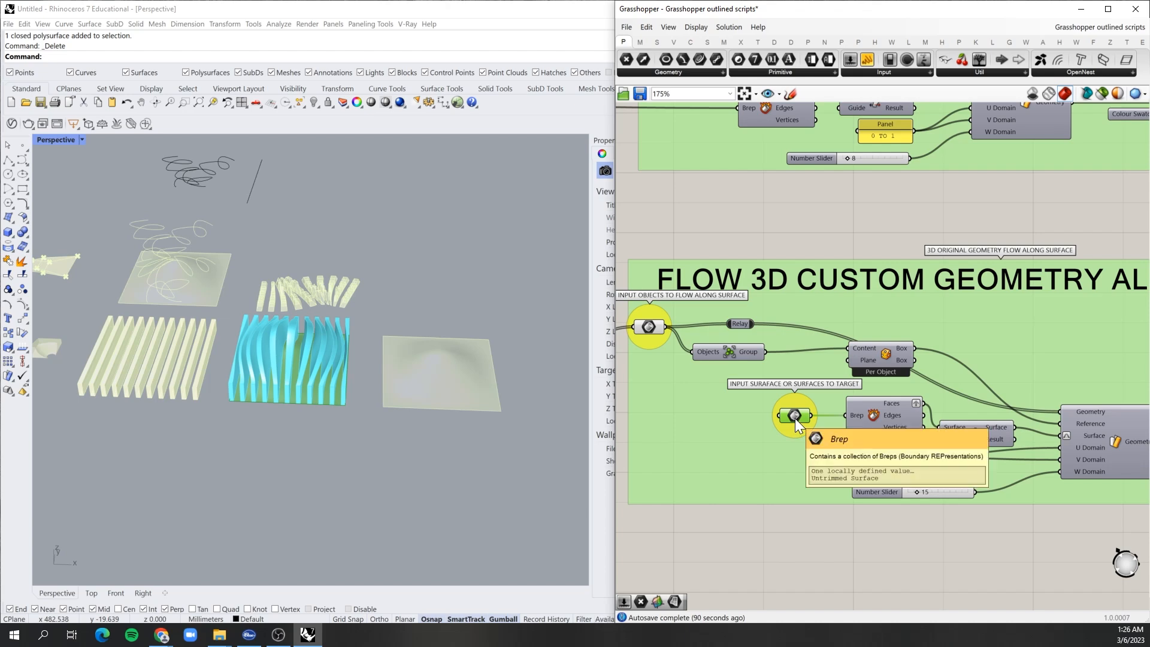
{"action": "scroll", "coordinate": [796, 418], "scroll_direction": "down", "scroll_amount": 2}
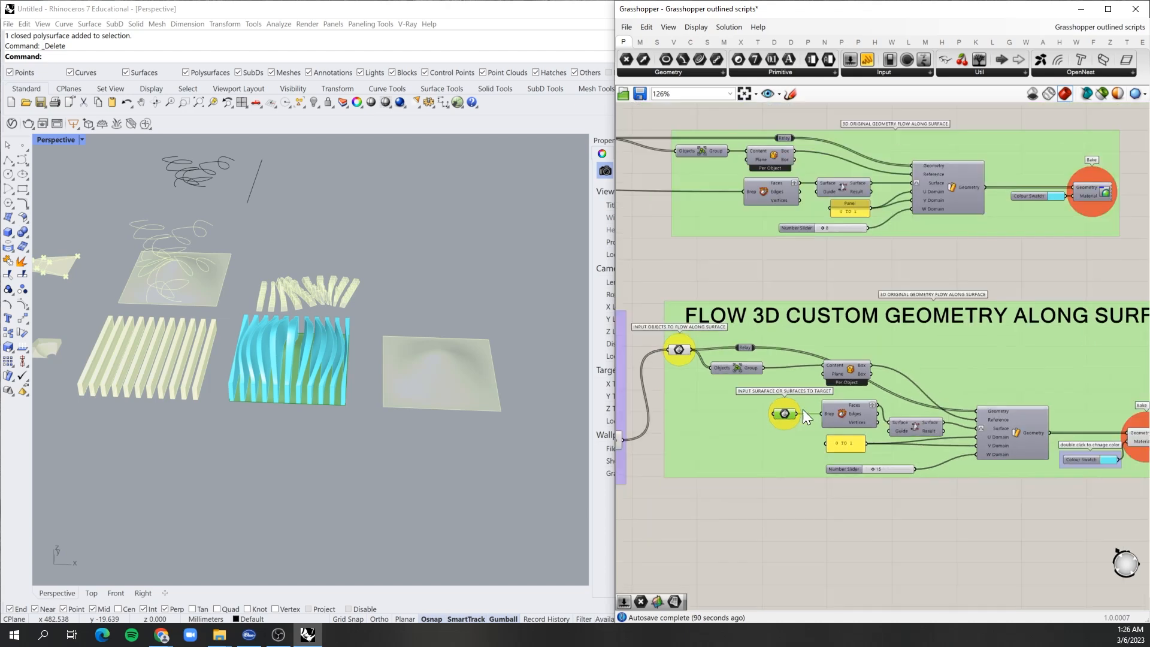
- Switch to the Rhino viewport, draw a tall box in front of the extruded strips, and select it
{"action": "scroll", "coordinate": [379, 423], "scroll_direction": "down", "scroll_amount": 4}
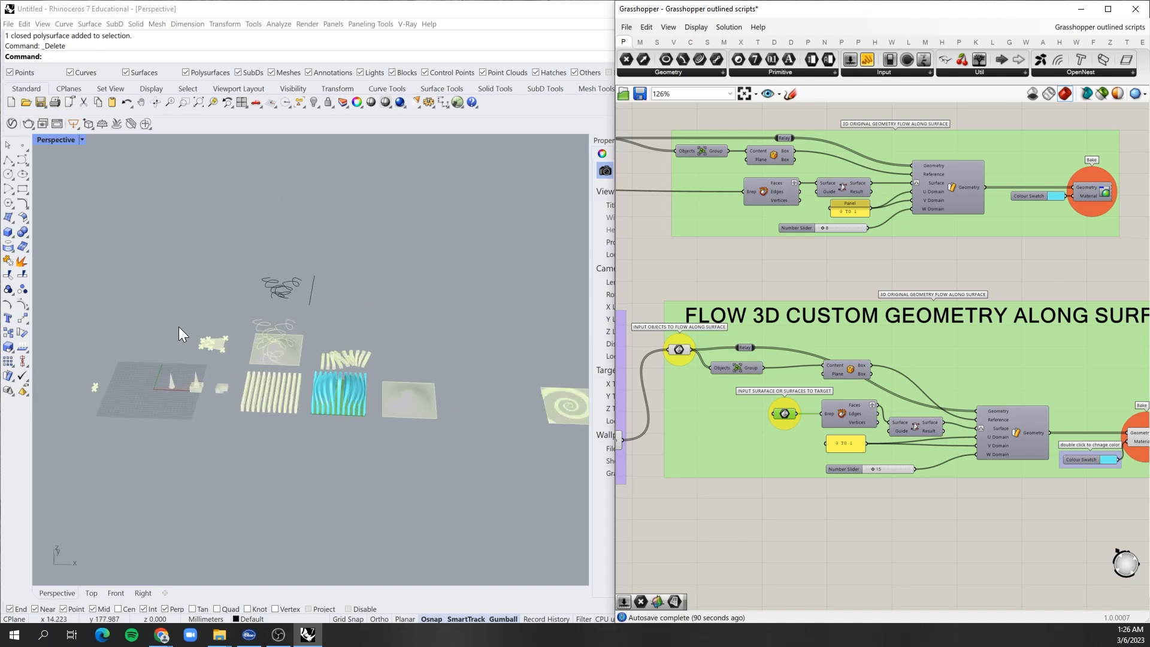
{"action": "left_click", "coordinate": [7, 232]}
{"action": "scroll", "coordinate": [334, 451], "scroll_direction": "up", "scroll_amount": 3}
{"action": "left_click", "coordinate": [326, 424]}
{"action": "left_click", "coordinate": [364, 472]}
{"action": "left_click", "coordinate": [378, 393]}
{"action": "right_click_drag", "start_coordinate": [377, 393], "coordinate": [327, 433]}
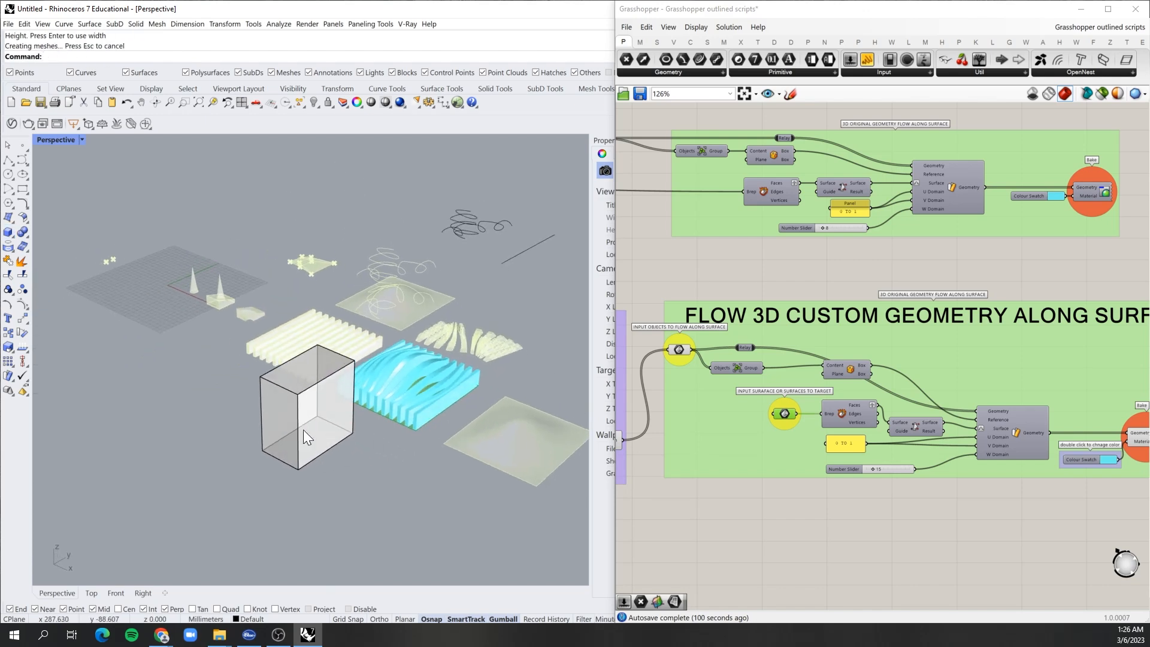
{"action": "left_click", "coordinate": [295, 434]}
{"action": "scroll", "coordinate": [778, 406], "scroll_direction": "up", "scroll_amount": 1}
{"action": "scroll", "coordinate": [779, 407], "scroll_direction": "up", "scroll_amount": 2}
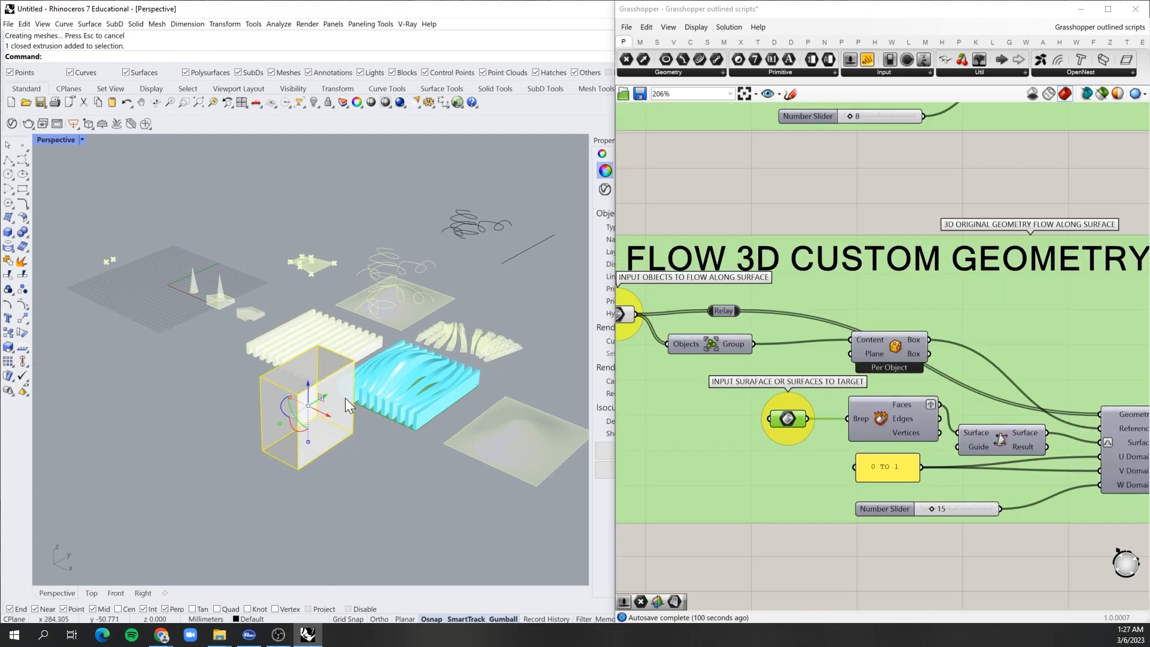
{"action": "scroll", "coordinate": [308, 420], "scroll_direction": "up", "scroll_amount": 2}
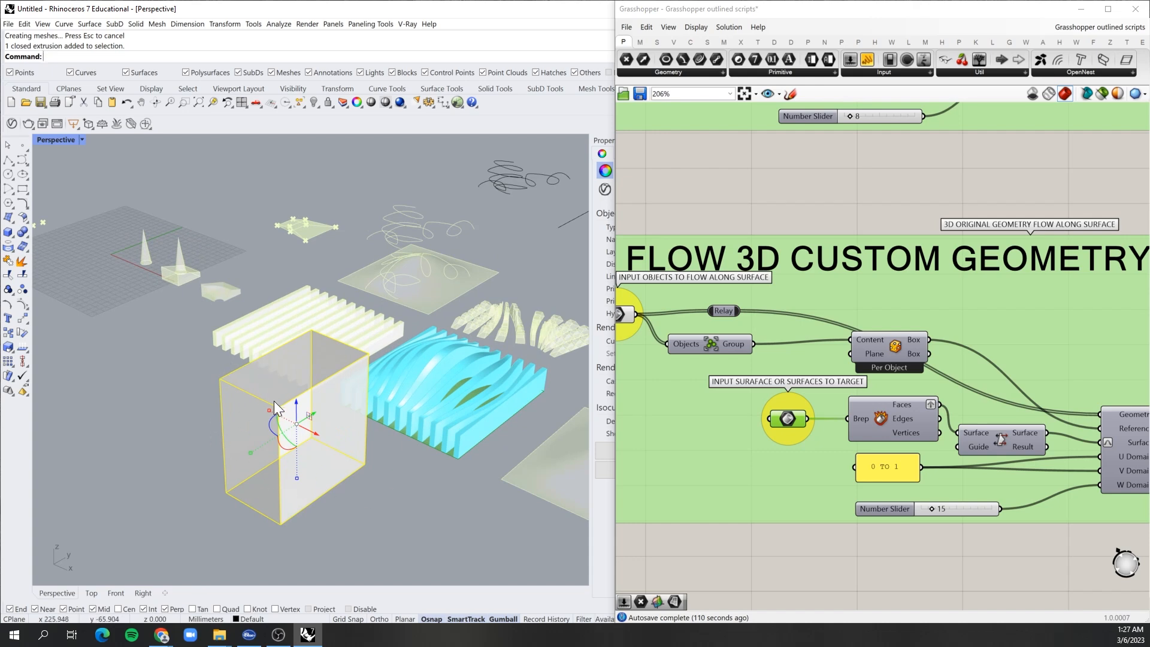
- Add a Surface parameter to the Grasshopper canvas just below the copied flow group
{"action": "left_click", "coordinate": [778, 569]}
{"action": "double_click", "coordinate": [779, 574]}
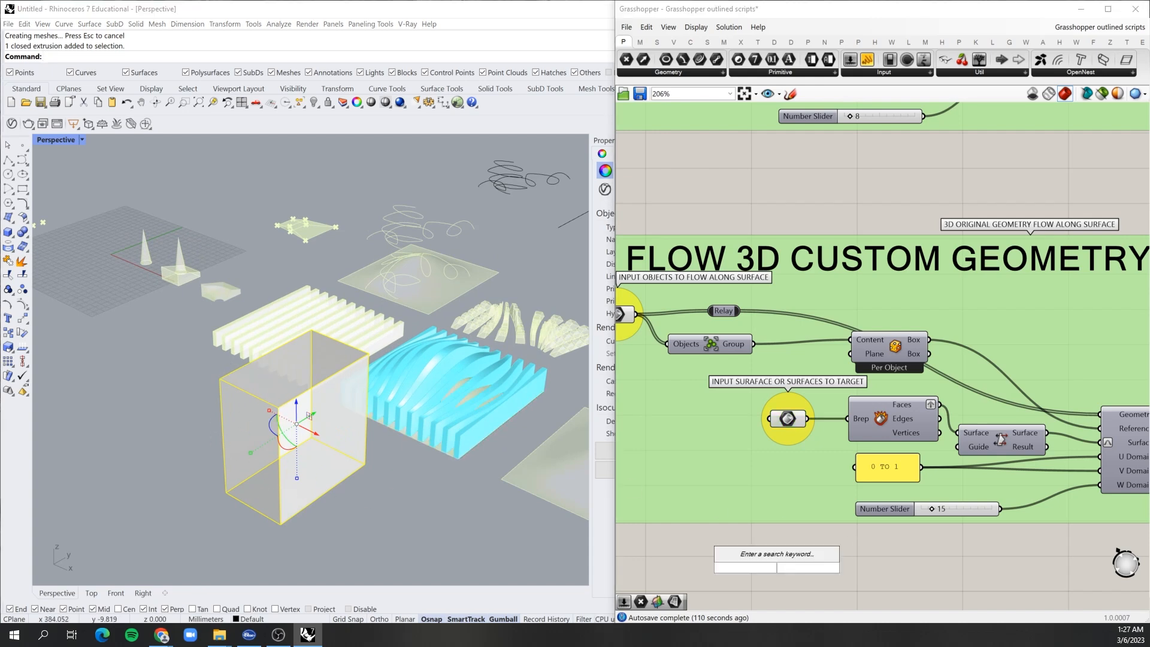
{"action": "type", "text": "surface"}
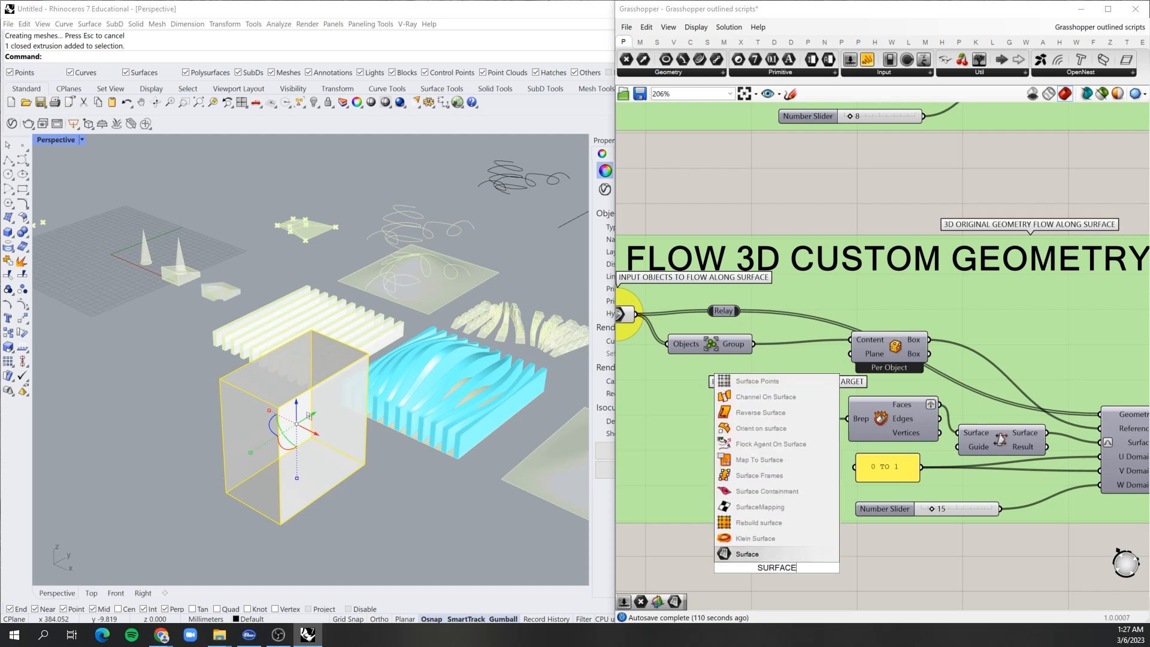
{"action": "key", "text": "Return"}
{"action": "scroll", "coordinate": [778, 568], "scroll_direction": "up", "scroll_amount": 1}
{"action": "middle_click", "coordinate": [777, 567]}
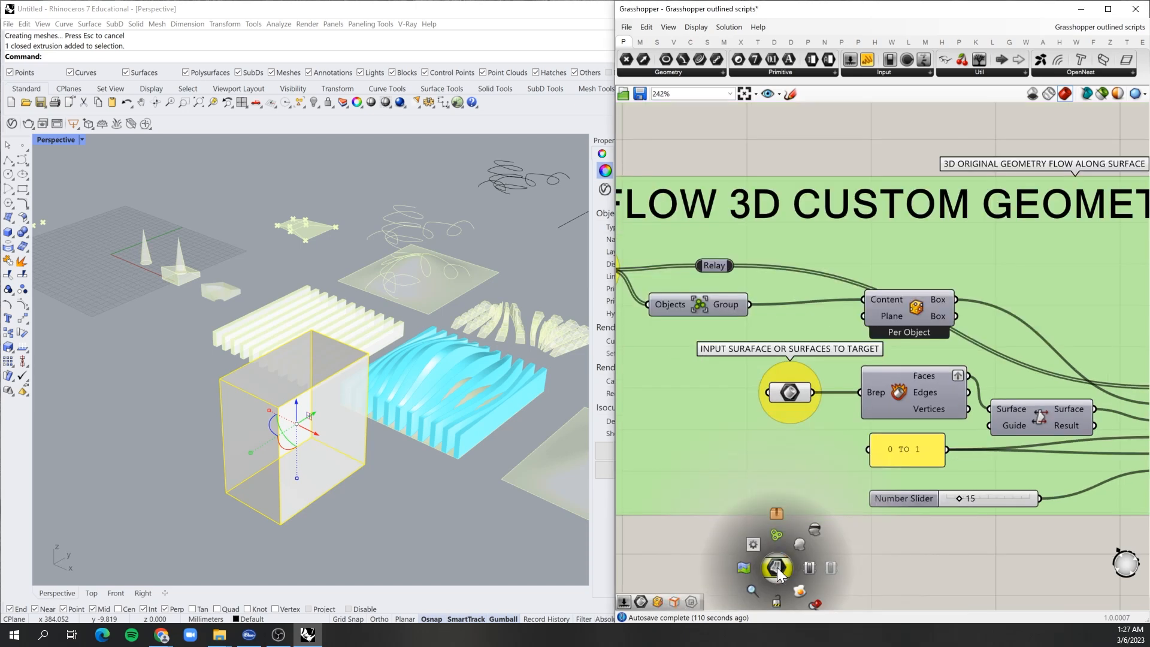
- Try to reference one face of the box in the Surface parameter with Set one Surface
{"action": "right_click", "coordinate": [775, 571]}
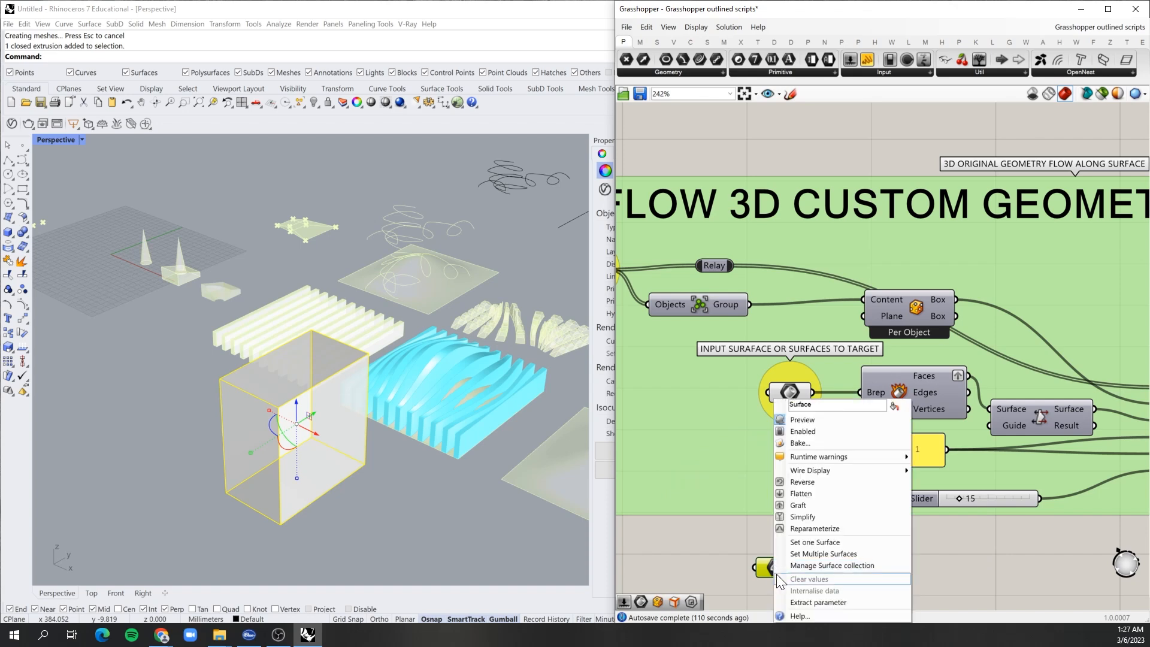
{"action": "left_click", "coordinate": [802, 542]}
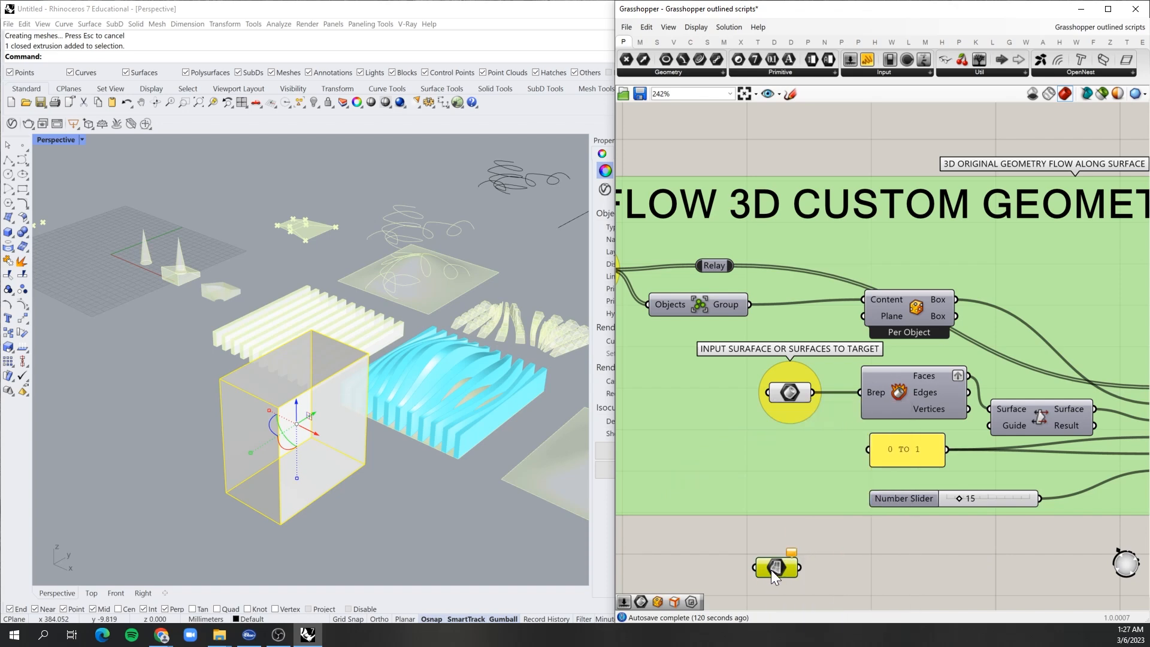
{"action": "right_click", "coordinate": [772, 570]}
{"action": "left_click", "coordinate": [798, 542]}
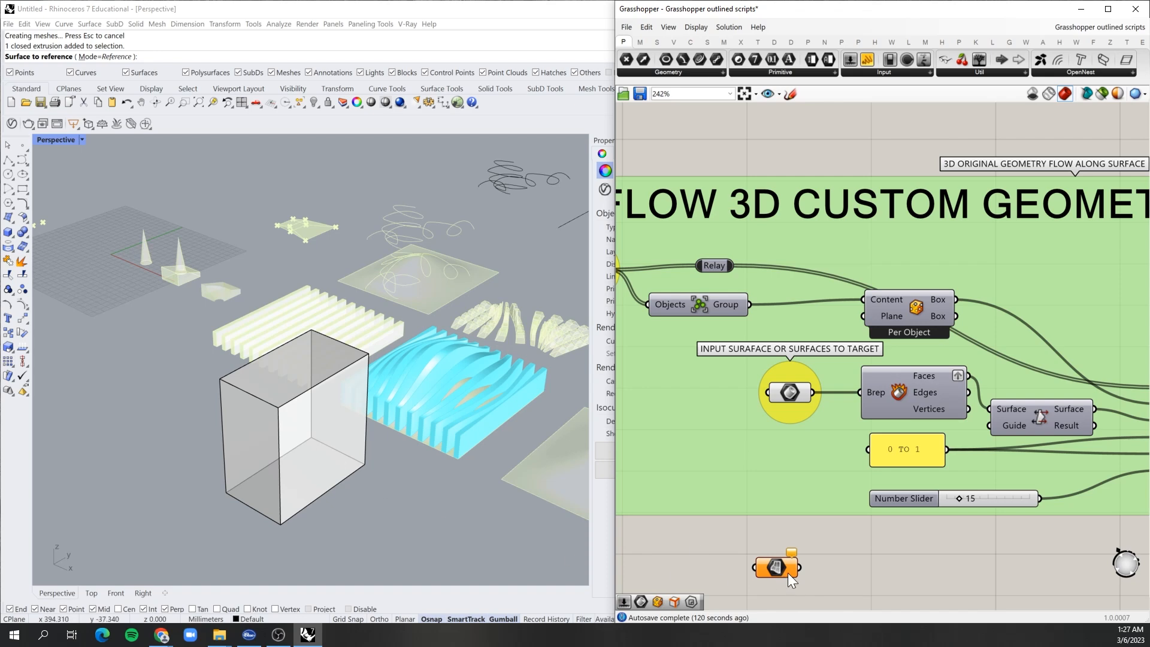
{"action": "left_click", "coordinate": [352, 473]}
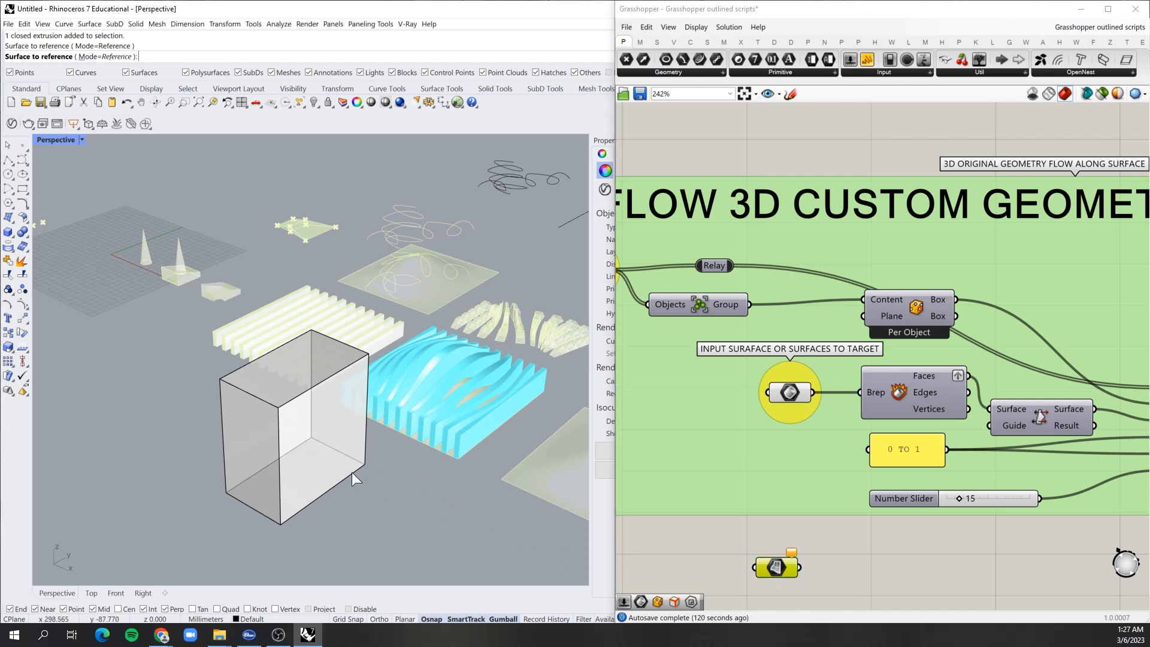
- Explode the box into separate surfaces and reference them in the Surface parameter with Set Multiple Surfaces
{"action": "left_click", "coordinate": [339, 474]}
{"action": "type", "text": "explode"}
{"action": "key", "text": "Return"}
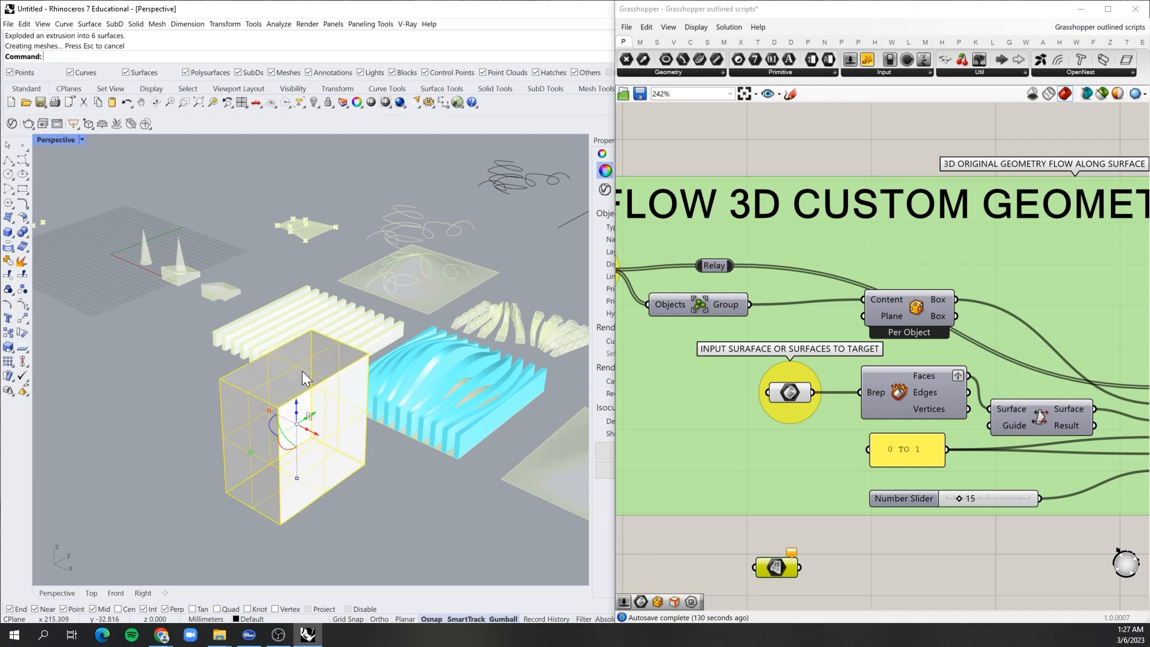
{"action": "right_click", "coordinate": [779, 569]}
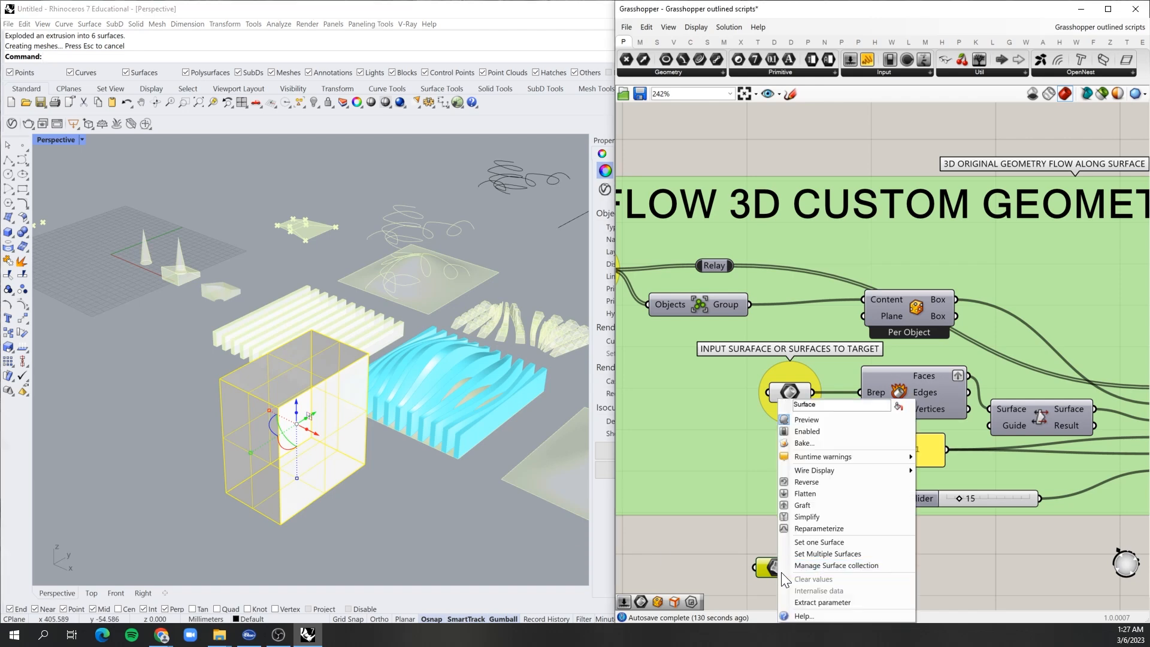
{"action": "left_click", "coordinate": [802, 558]}
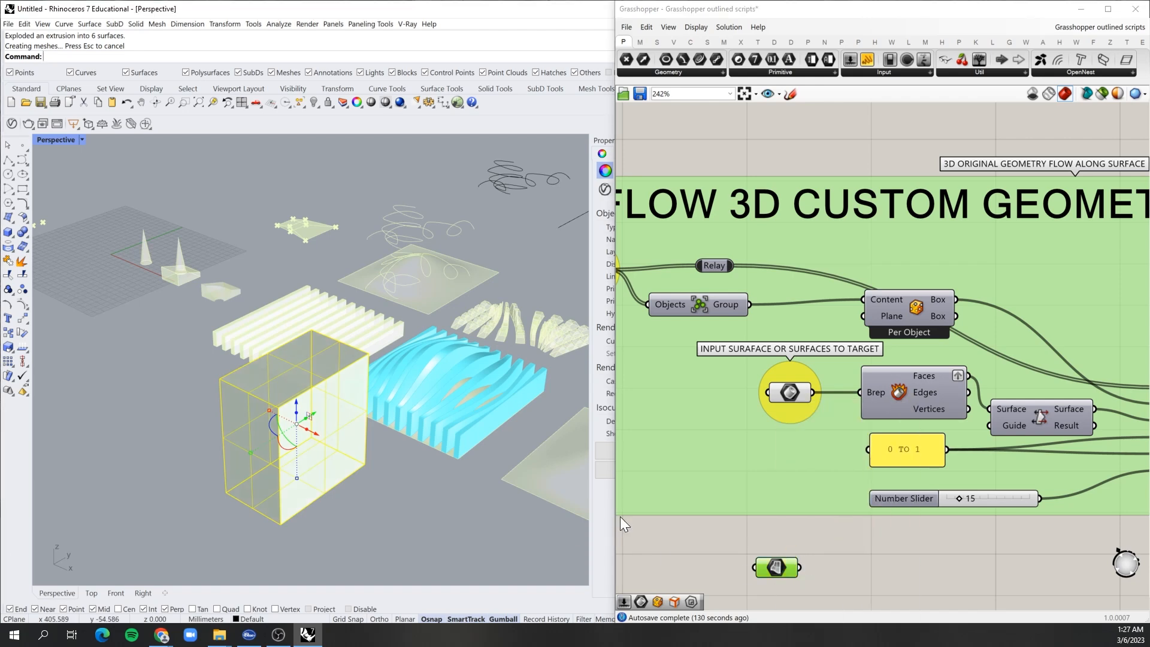
{"action": "left_click", "coordinate": [807, 544]}
- Pull one face of the exploded box away from the remaining faces in the Rhino viewport
{"action": "left_click", "coordinate": [366, 473]}
{"action": "left_click_drag", "start_coordinate": [311, 463], "coordinate": [455, 532]}
{"action": "left_click", "coordinate": [329, 451]}
- Undo the face move and the explosion of the box, and delete the loose Surface parameter
{"action": "key", "text": "ctrl+z"}
{"action": "key", "text": "ctrl+z"}
{"action": "key", "text": "ctrl+z"}
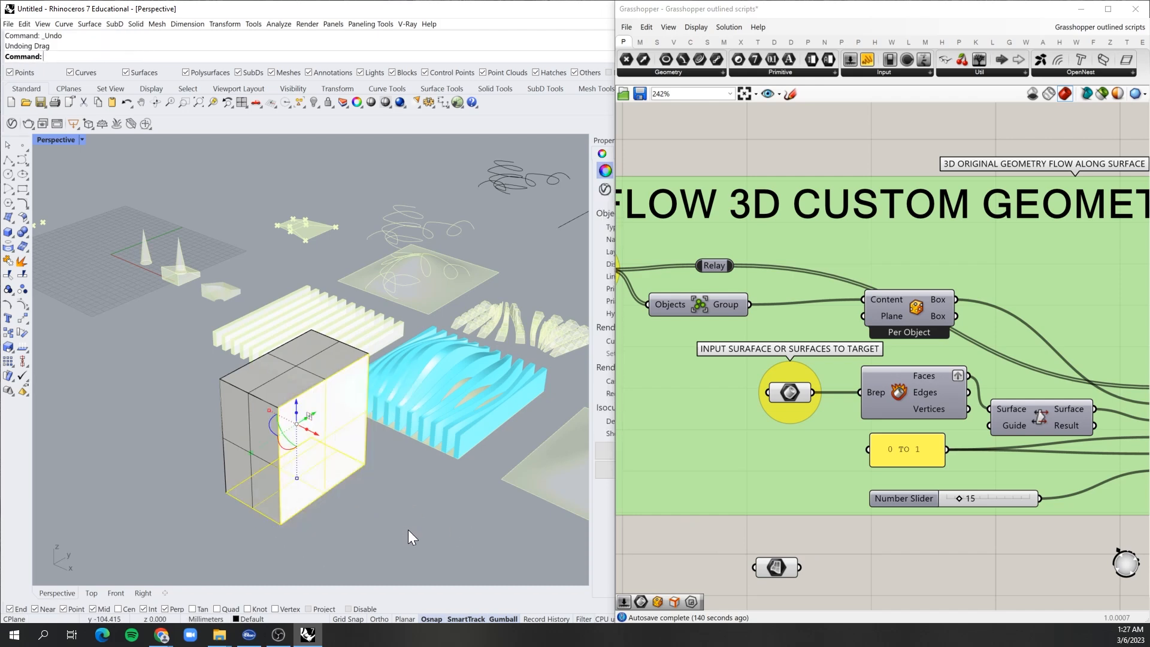
{"action": "left_click", "coordinate": [787, 566]}
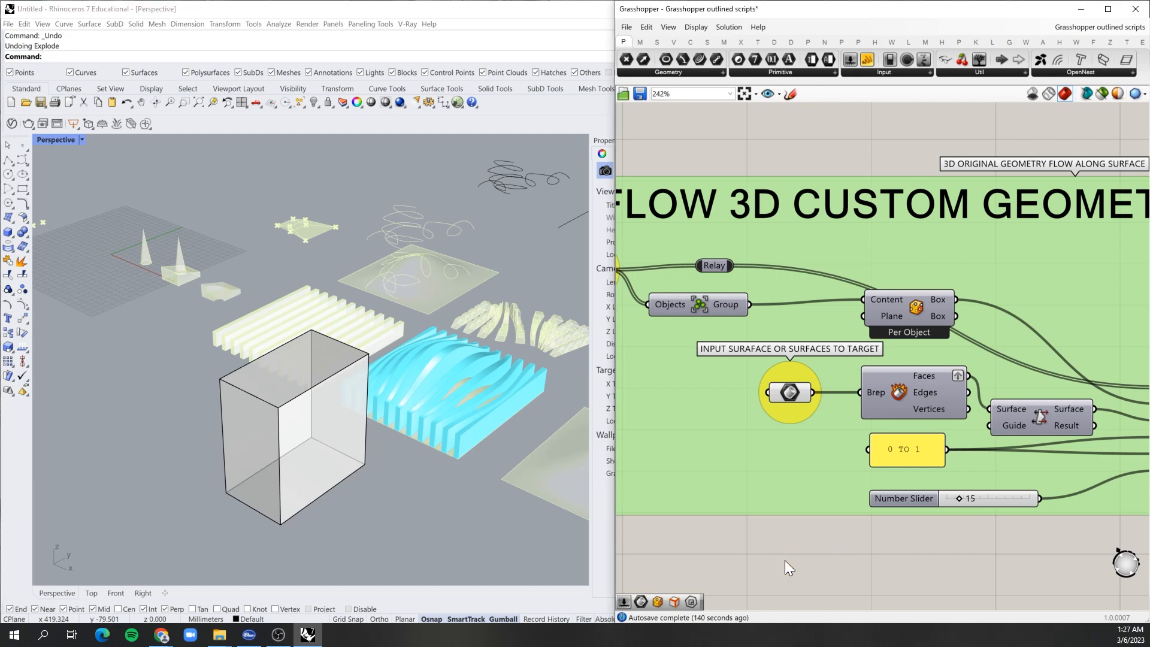
- Reference the whole box as the target Brep in the surface input parameter of the custom geometry flow script with Set one Brep
{"action": "left_click", "coordinate": [250, 434]}
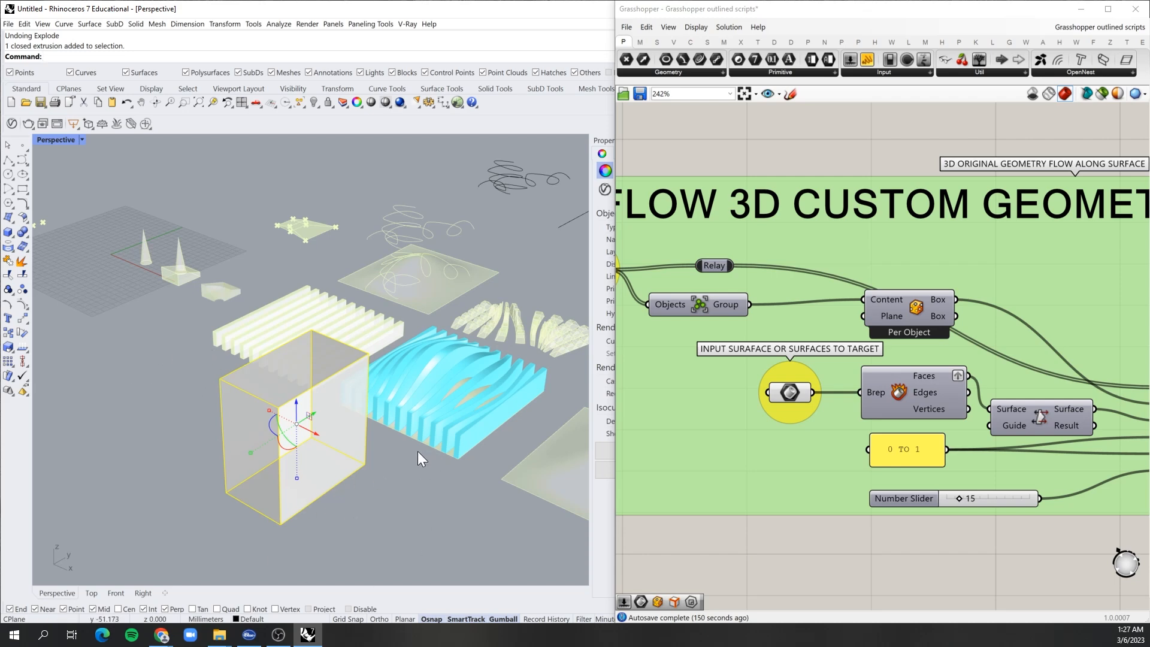
{"action": "left_click", "coordinate": [789, 395]}
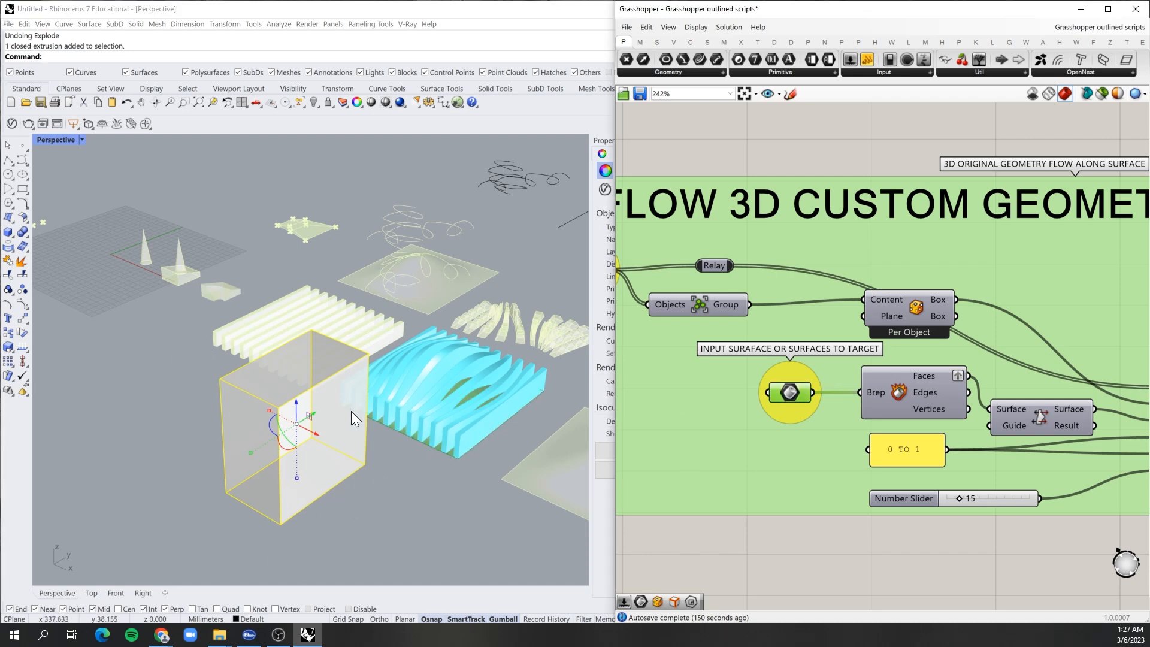
{"action": "left_click", "coordinate": [465, 531]}
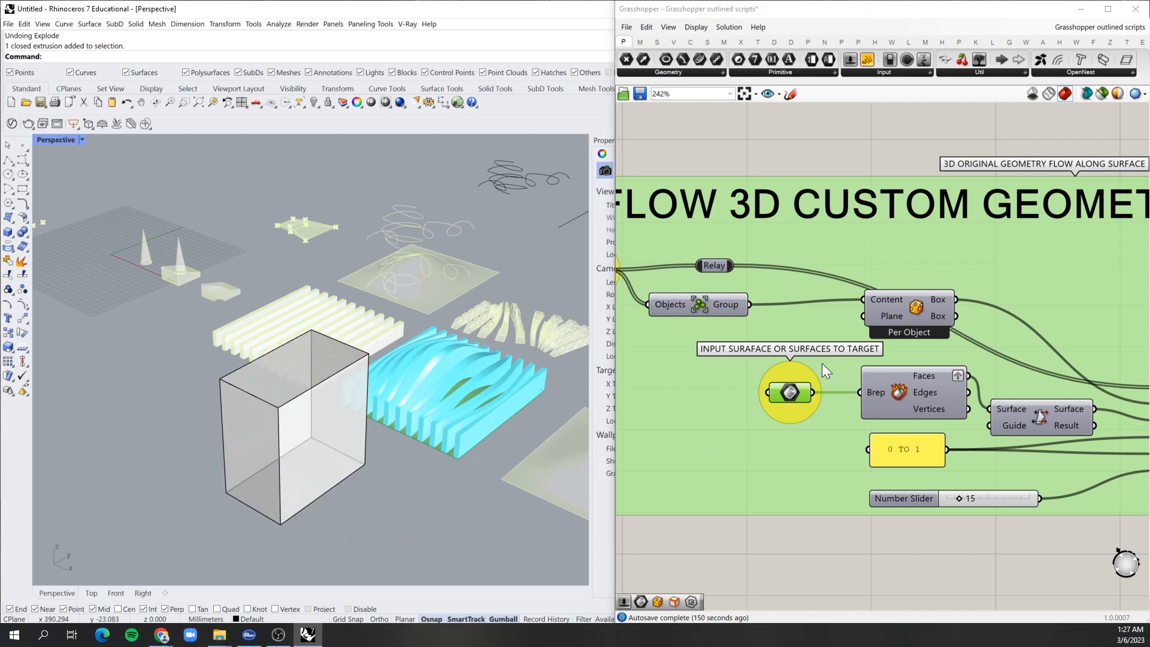
{"action": "right_click", "coordinate": [792, 393]}
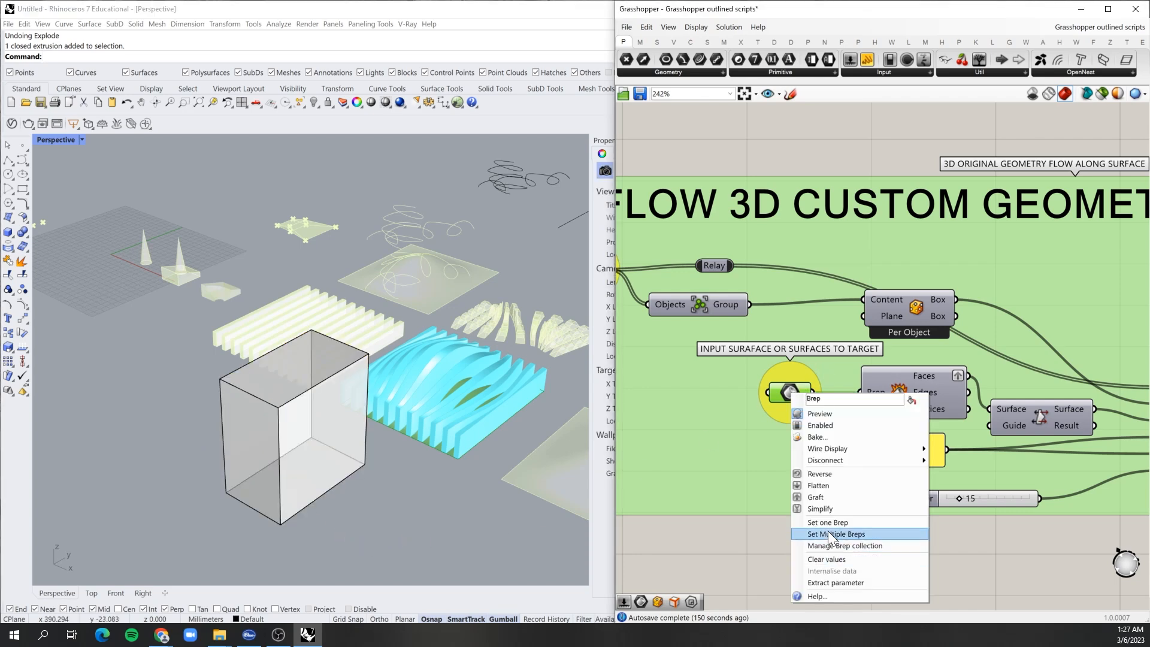
{"action": "left_click", "coordinate": [826, 530]}
{"action": "scroll", "coordinate": [790, 413], "scroll_direction": "down", "scroll_amount": 2}
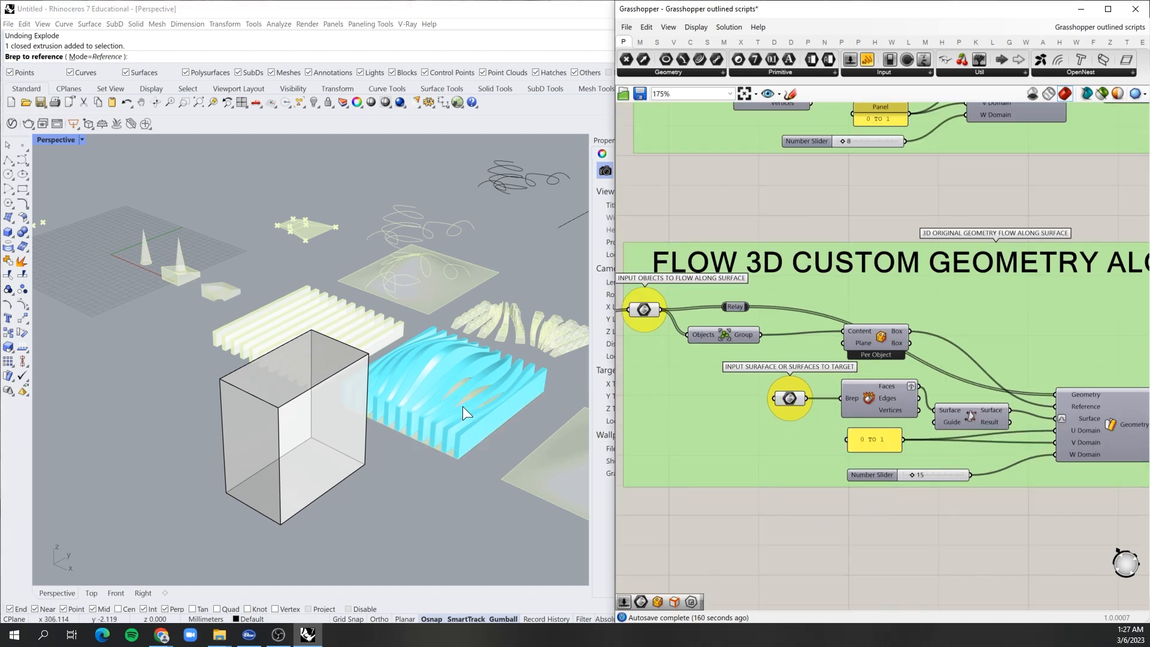
{"action": "left_click", "coordinate": [321, 407]}
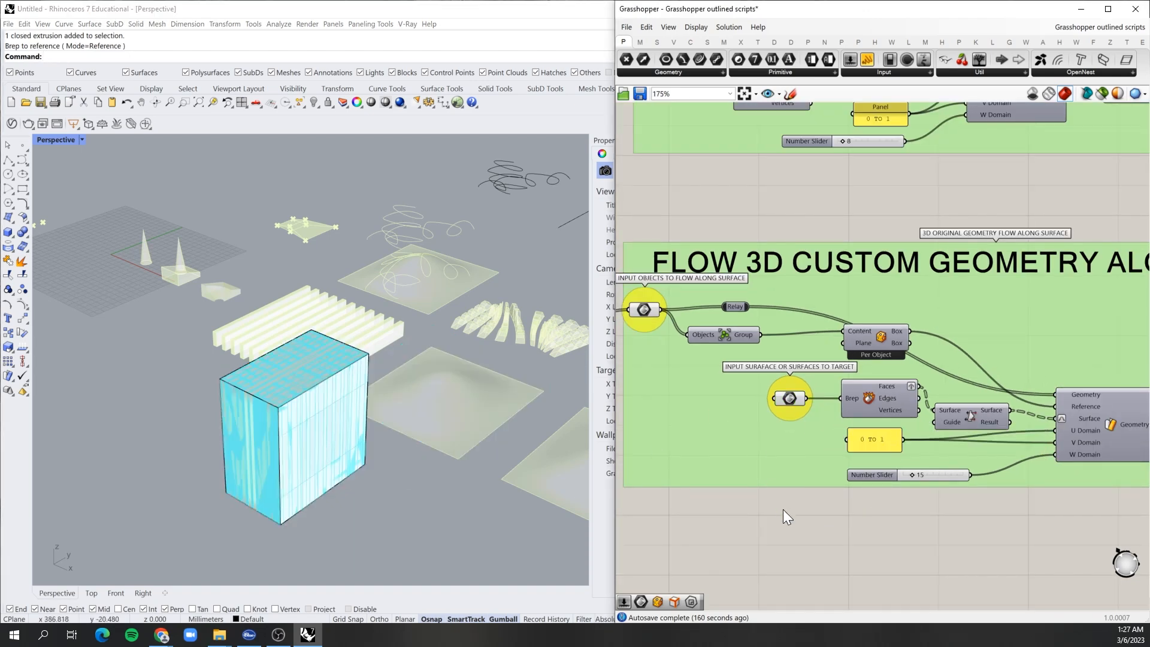
- Examine the Deconstruct Brep component in the flow script and how the geometry is oriented on the box's faces
{"action": "left_click", "coordinate": [791, 399]}
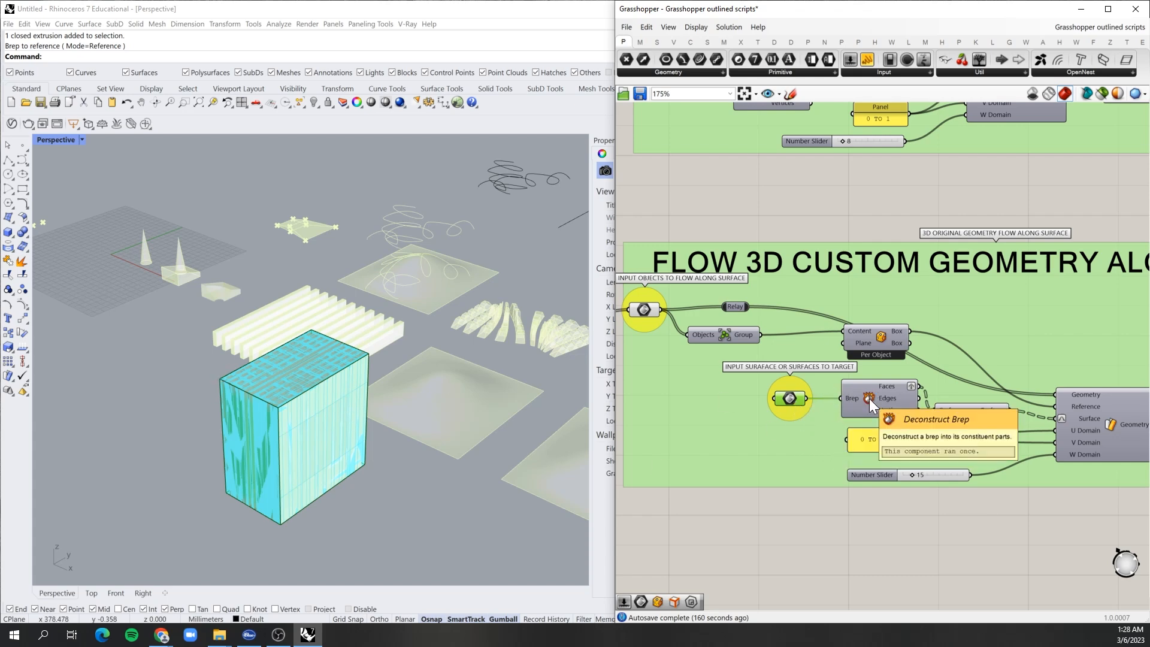
{"action": "scroll", "coordinate": [688, 382], "scroll_direction": "down", "scroll_amount": 2}
{"action": "scroll", "coordinate": [847, 377], "scroll_direction": "up", "scroll_amount": 4}
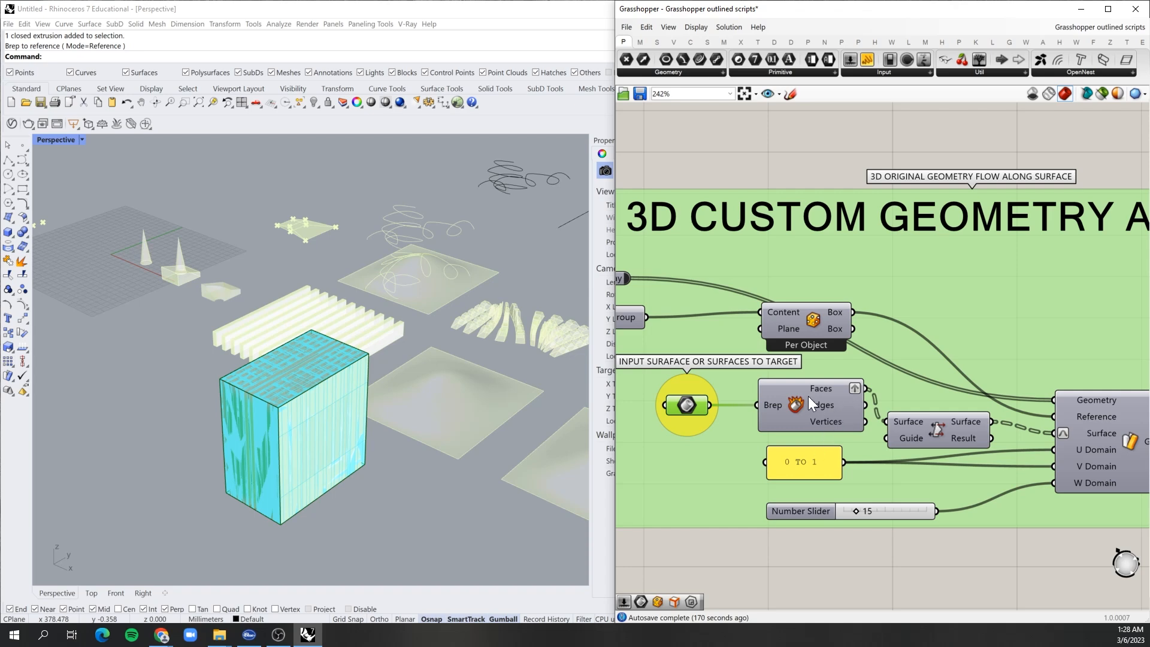
{"action": "scroll", "coordinate": [809, 394], "scroll_direction": "up", "scroll_amount": 3}
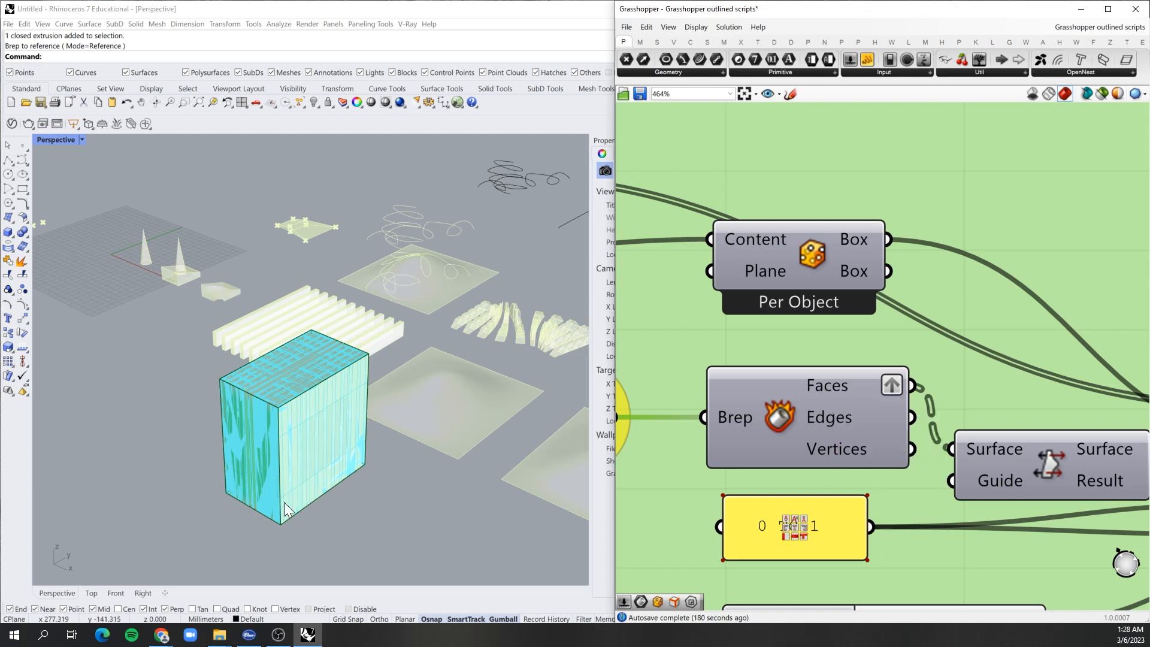
{"action": "scroll", "coordinate": [792, 412], "scroll_direction": "down", "scroll_amount": 5}
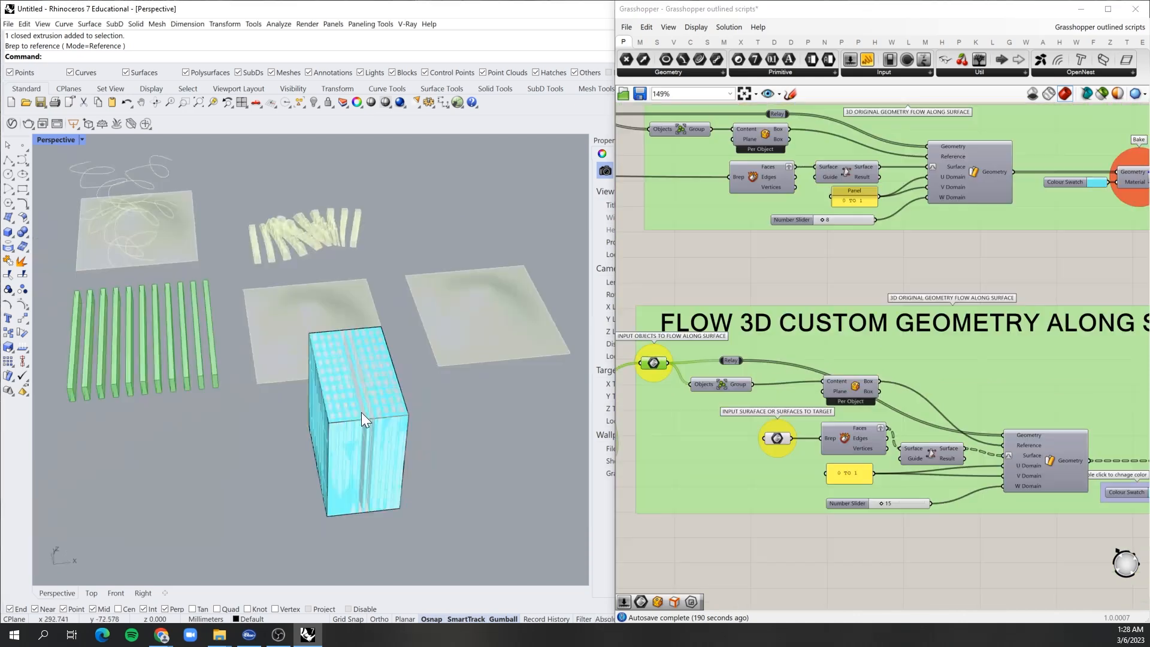
{"action": "scroll", "coordinate": [362, 412], "scroll_direction": "up", "scroll_amount": 4}
{"action": "right_click_drag", "start_coordinate": [368, 412], "coordinate": [370, 414]}
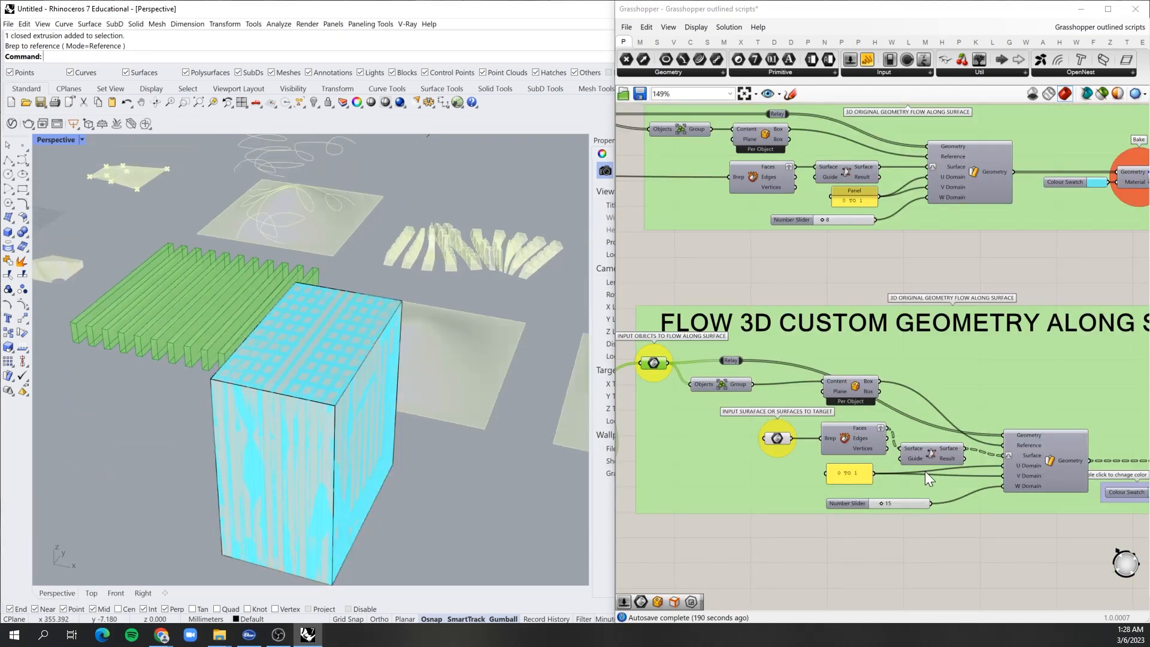
- Wire Deconstruct Brep's Faces output directly to the morph component's Surface input and delete the Surface/Guide component between them
{"action": "scroll", "coordinate": [940, 458], "scroll_direction": "up", "scroll_amount": 2}
{"action": "left_click", "coordinate": [934, 448]}
{"action": "left_click_drag", "start_coordinate": [879, 413], "coordinate": [1038, 450]}
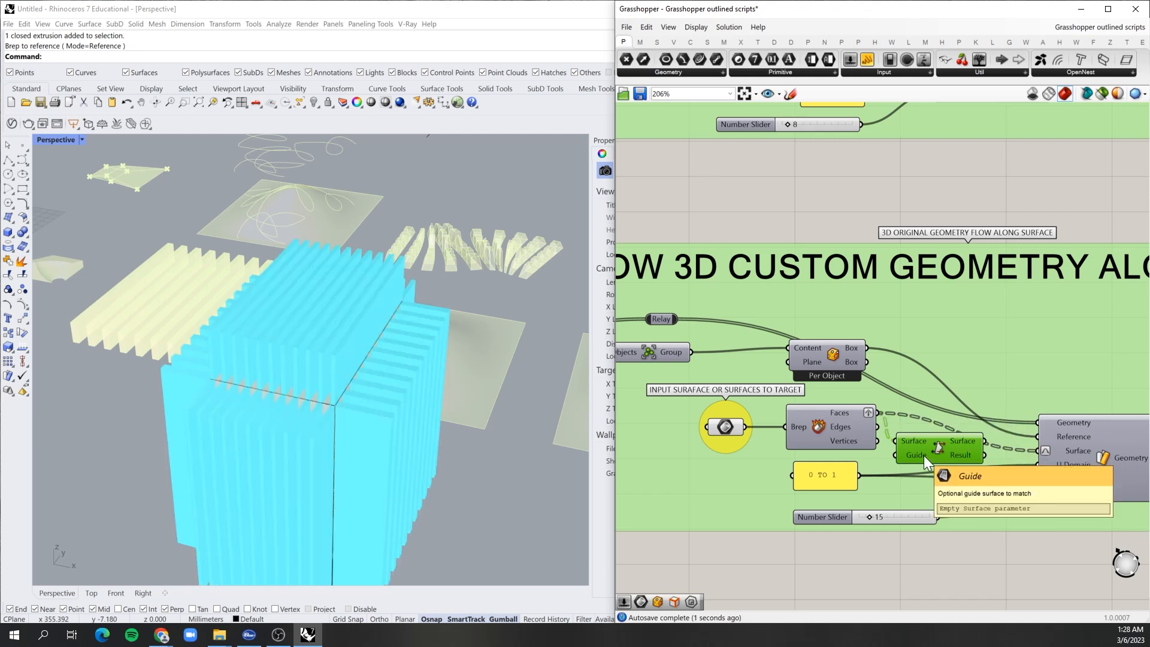
{"action": "key", "text": "Delete"}
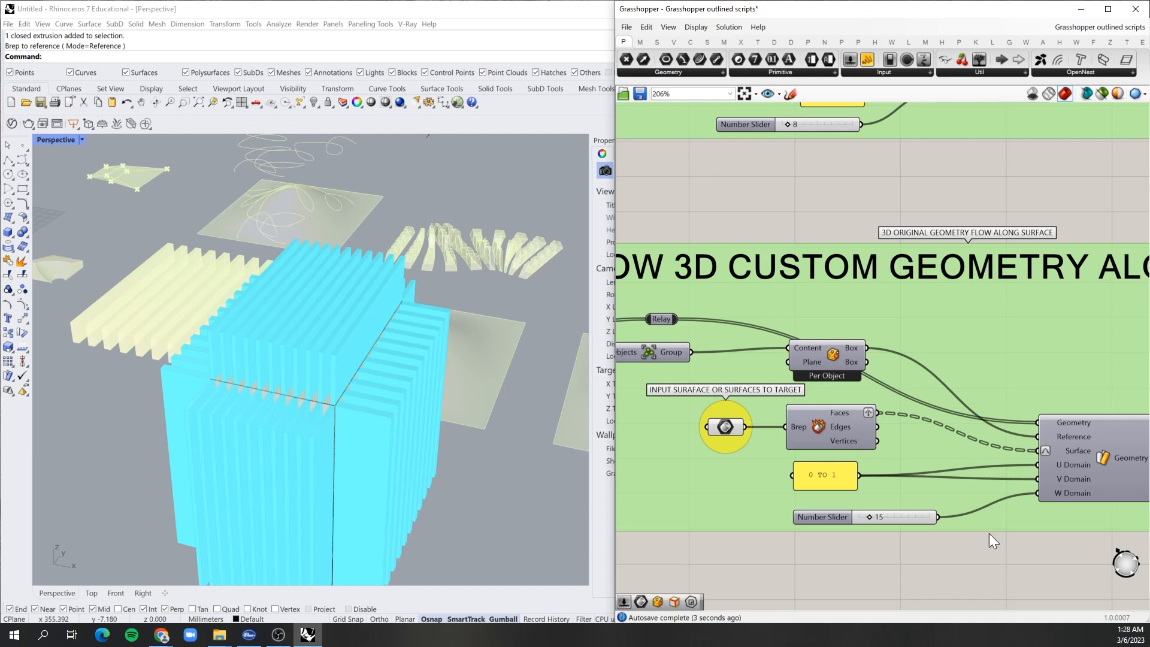
- Inspect the slats around the box from several sides and turn off Graft on Deconstruct Brep's Faces output
{"action": "scroll", "coordinate": [891, 453], "scroll_direction": "up", "scroll_amount": 2}
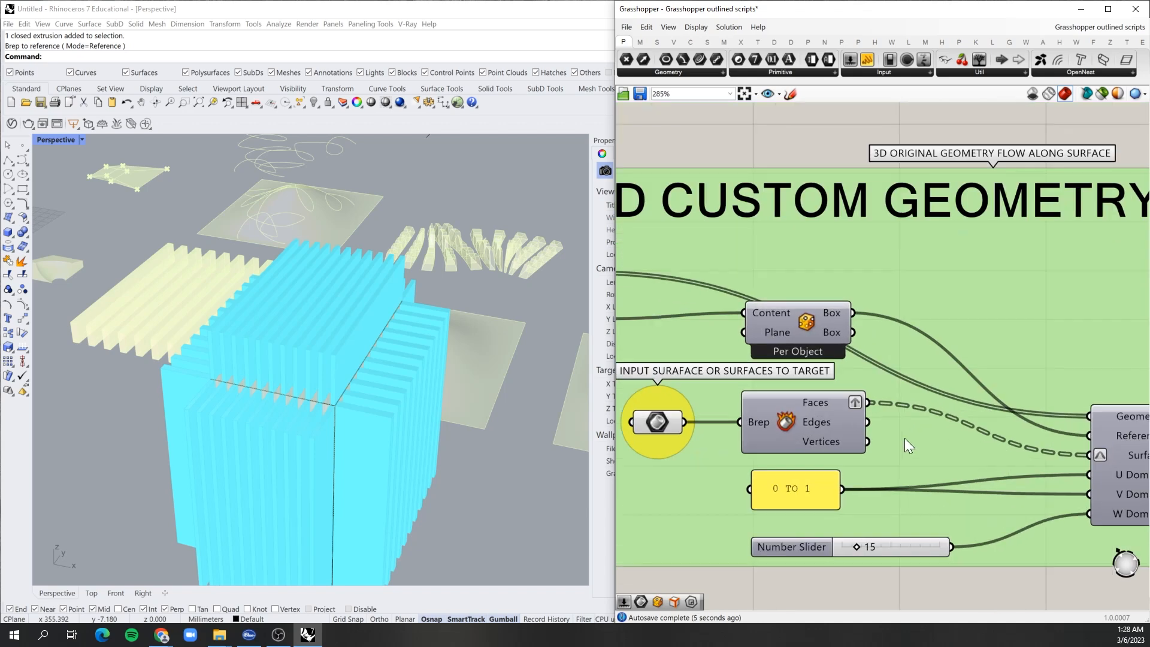
{"action": "right_click_drag", "start_coordinate": [321, 403], "coordinate": [315, 365]}
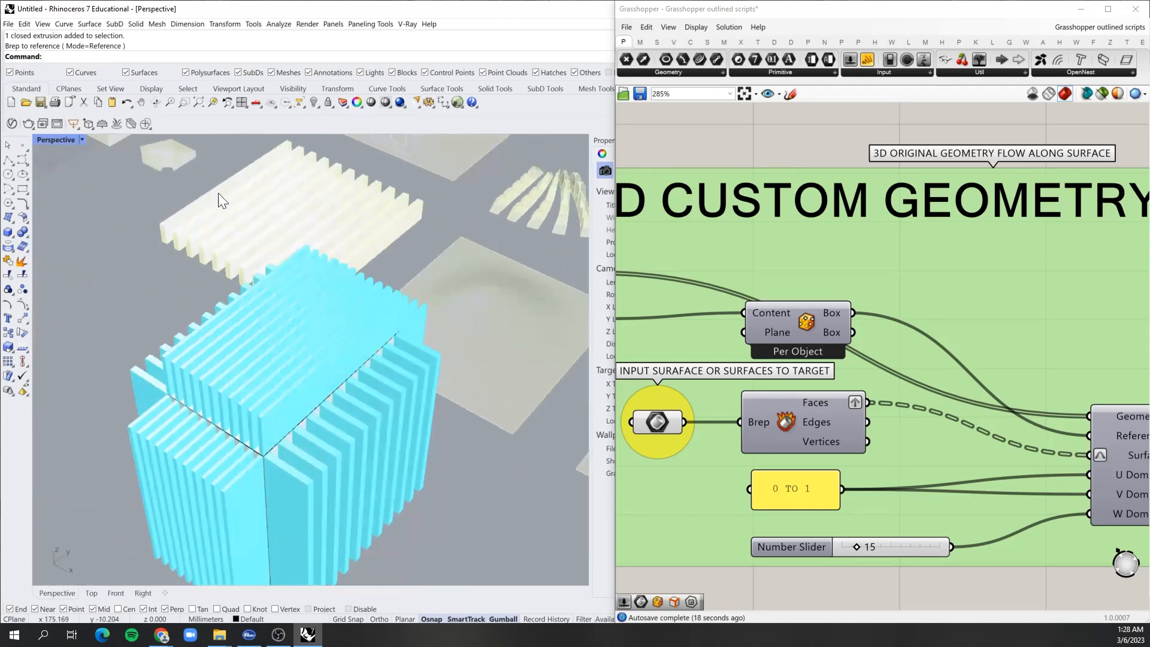
{"action": "right_click_drag", "start_coordinate": [325, 283], "coordinate": [434, 365]}
{"action": "scroll", "coordinate": [735, 404], "scroll_direction": "down", "scroll_amount": 4}
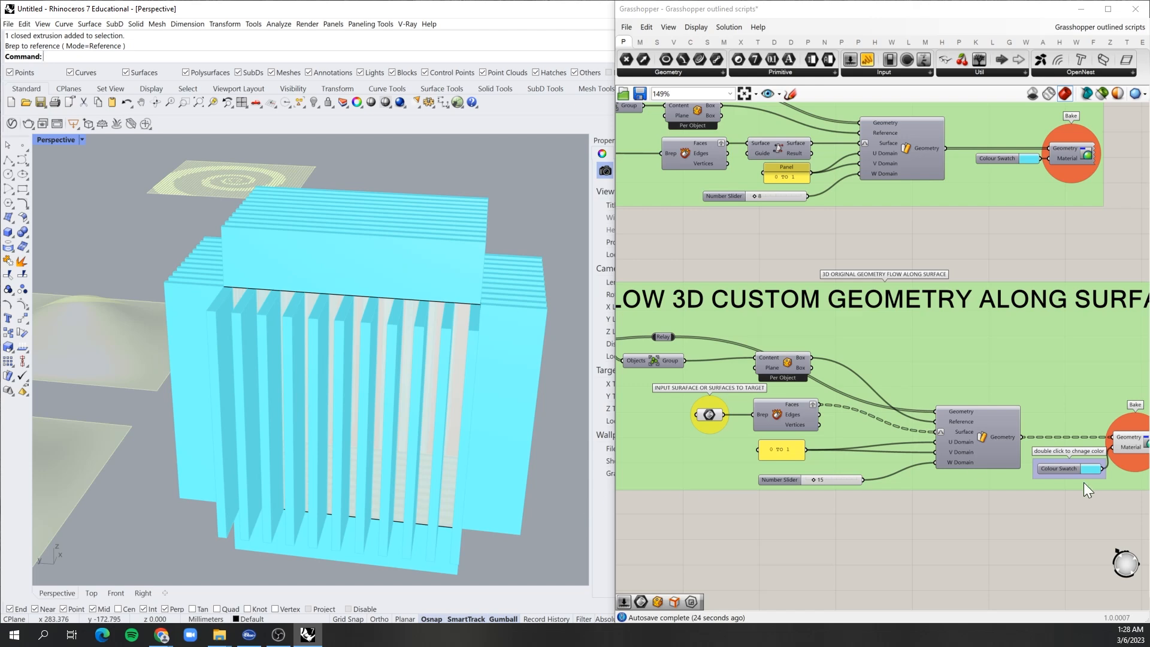
{"action": "scroll", "coordinate": [878, 441], "scroll_direction": "up", "scroll_amount": 3}
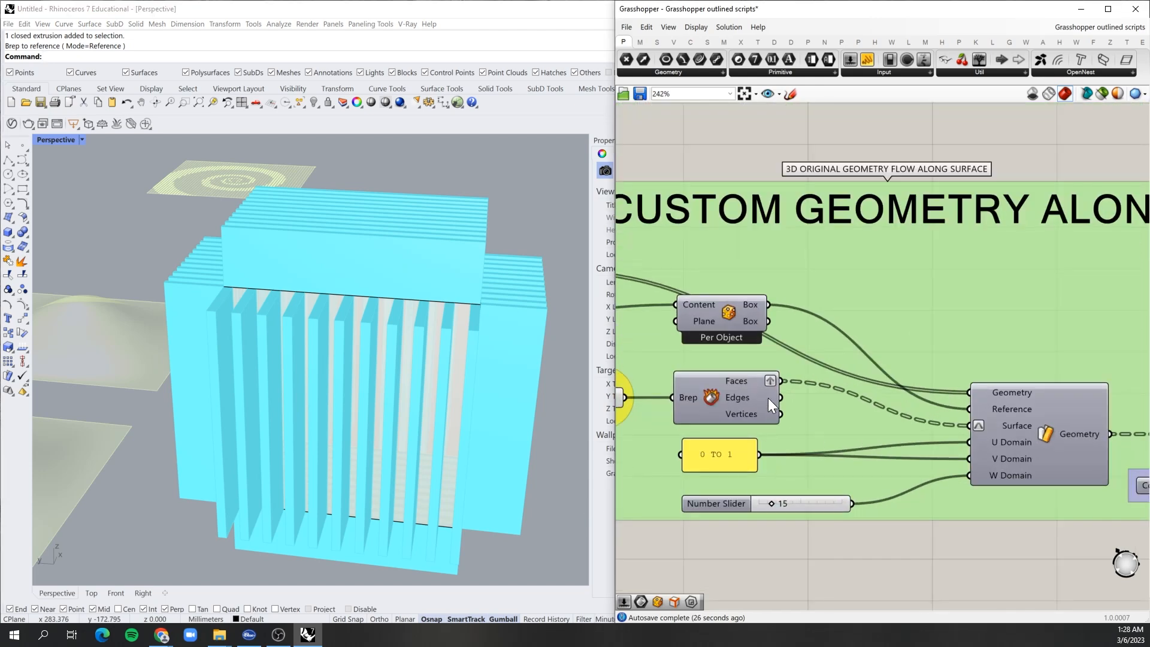
{"action": "right_click", "coordinate": [771, 381]}
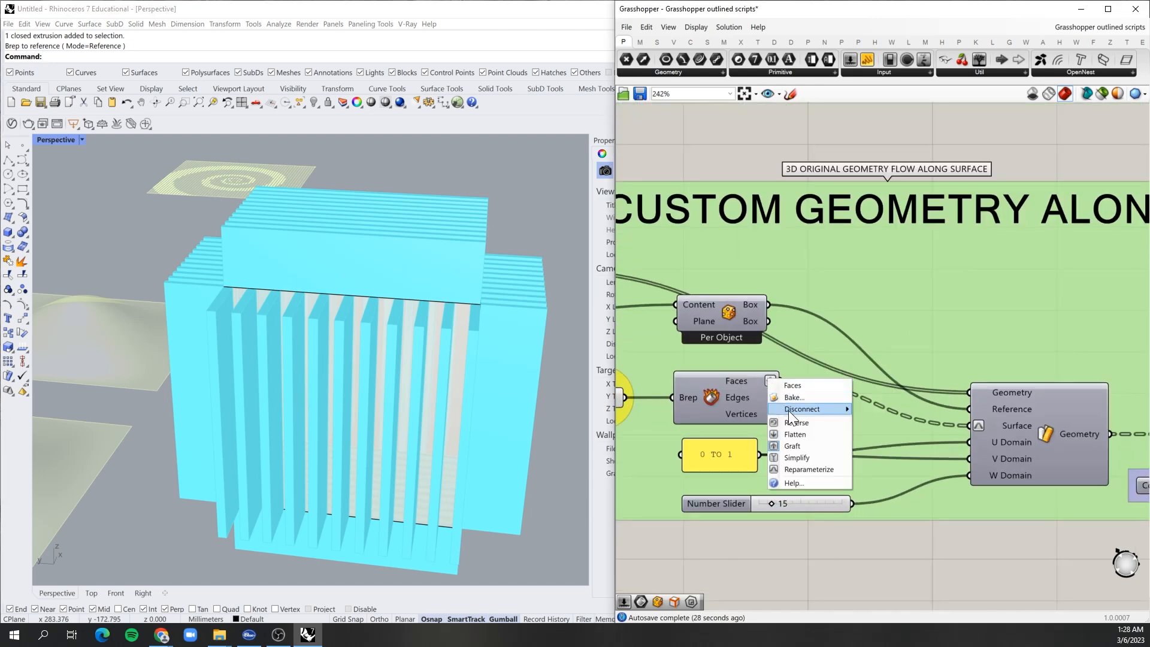
{"action": "left_click", "coordinate": [789, 434]}
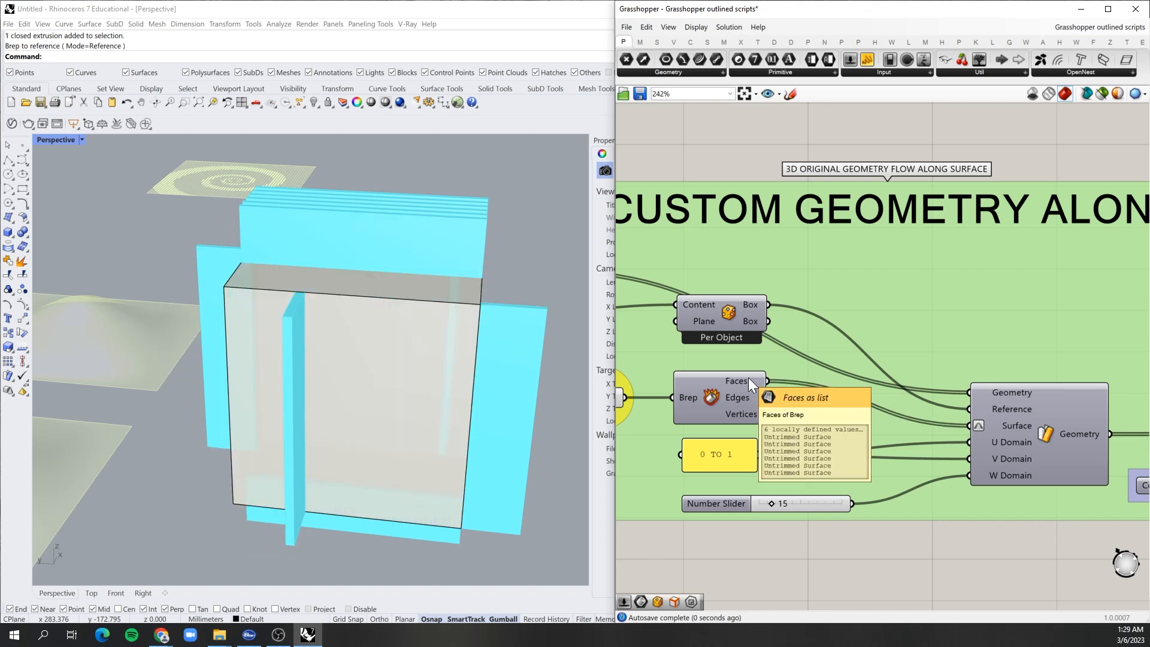
- Turn Graft back on for Deconstruct Brep's Faces output
{"action": "right_click_drag", "start_coordinate": [495, 391], "coordinate": [540, 390]}
{"action": "scroll", "coordinate": [733, 411], "scroll_direction": "up", "scroll_amount": 1}
{"action": "scroll", "coordinate": [734, 411], "scroll_direction": "up", "scroll_amount": 2}
{"action": "right_click", "coordinate": [756, 358]}
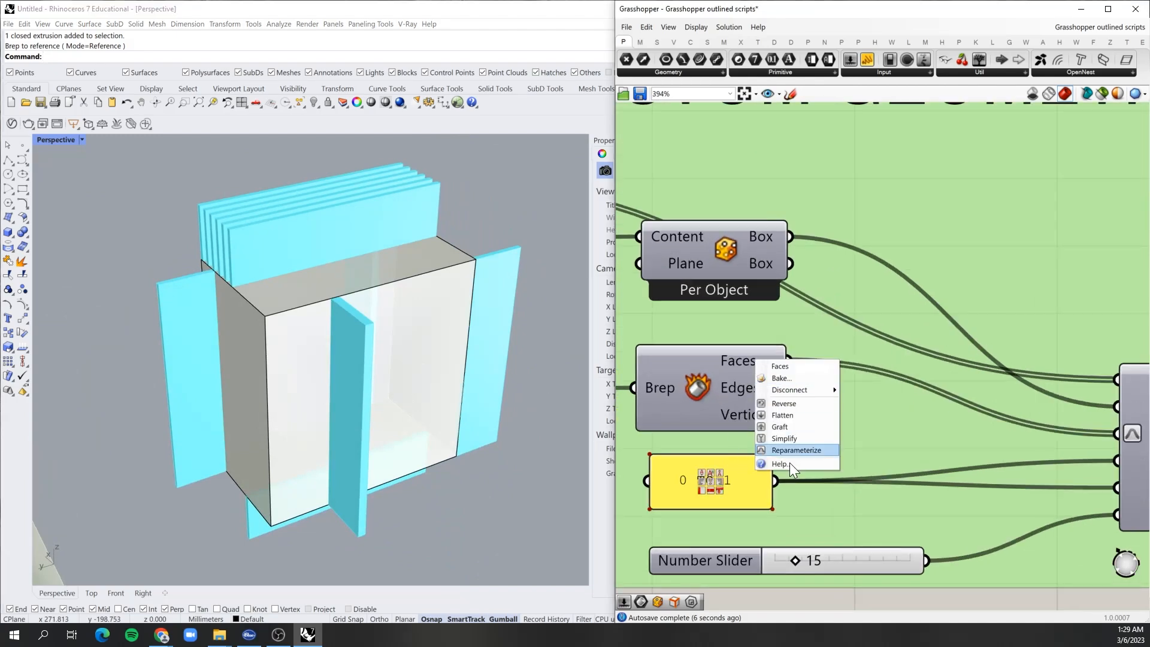
{"action": "left_click", "coordinate": [784, 426]}
{"action": "scroll", "coordinate": [701, 354], "scroll_direction": "down", "scroll_amount": 1}
{"action": "scroll", "coordinate": [767, 369], "scroll_direction": "down", "scroll_amount": 1}
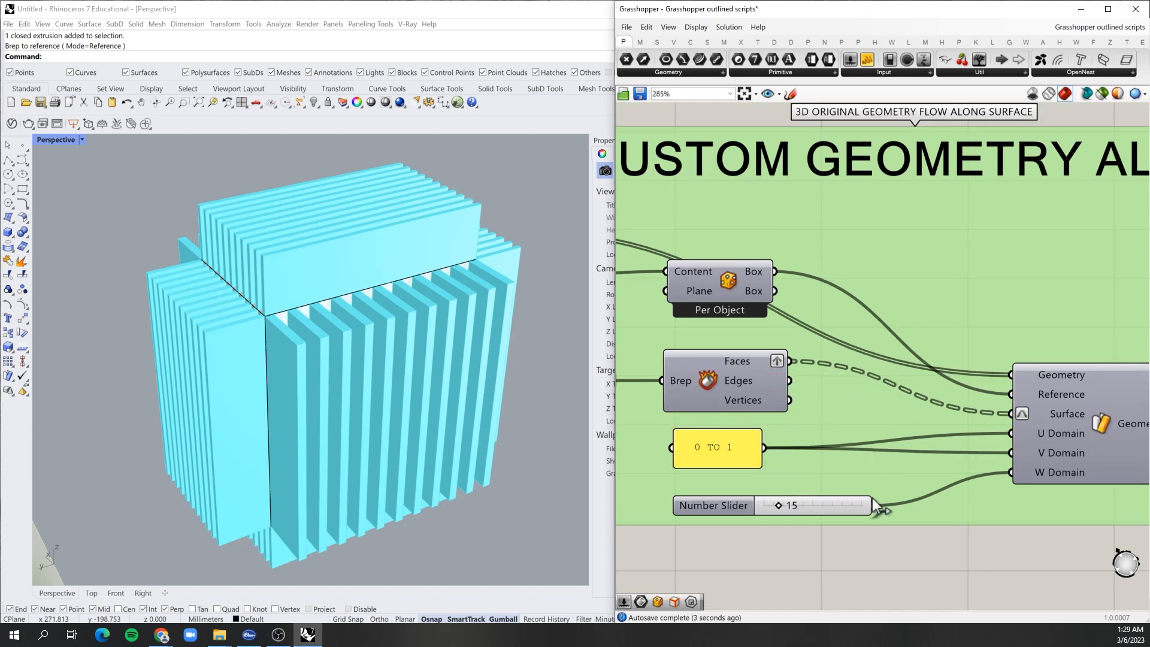
- Flatten the Faces output and connect a new panel to it below the script to read its data structure
{"action": "right_click", "coordinate": [750, 360]}
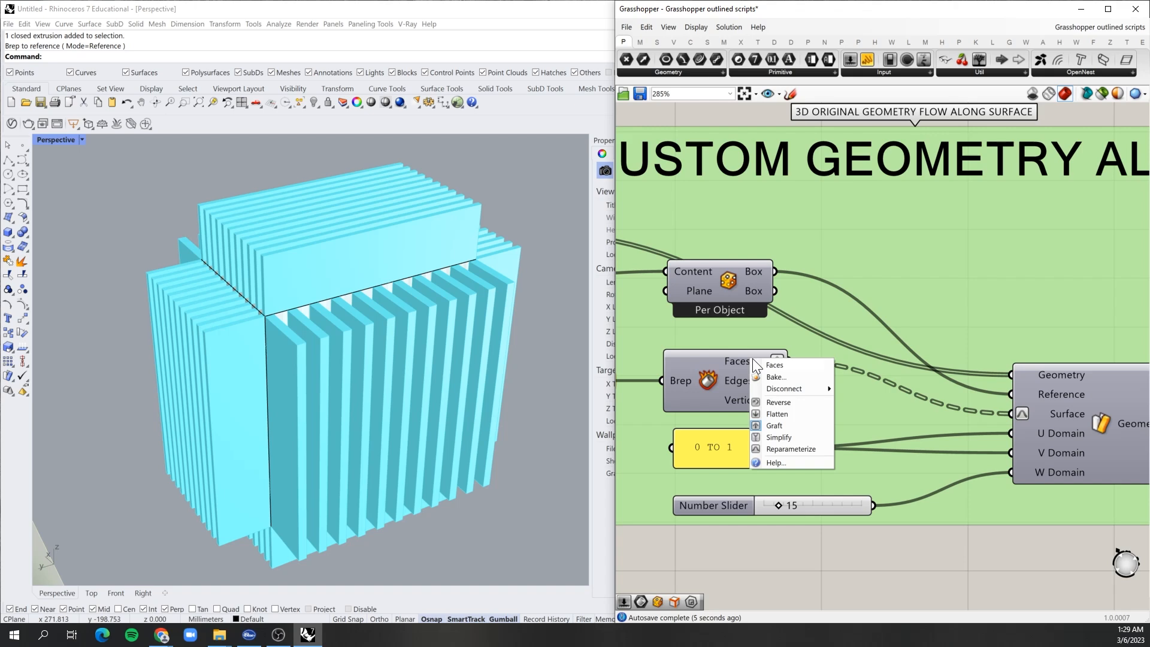
{"action": "left_click", "coordinate": [777, 414]}
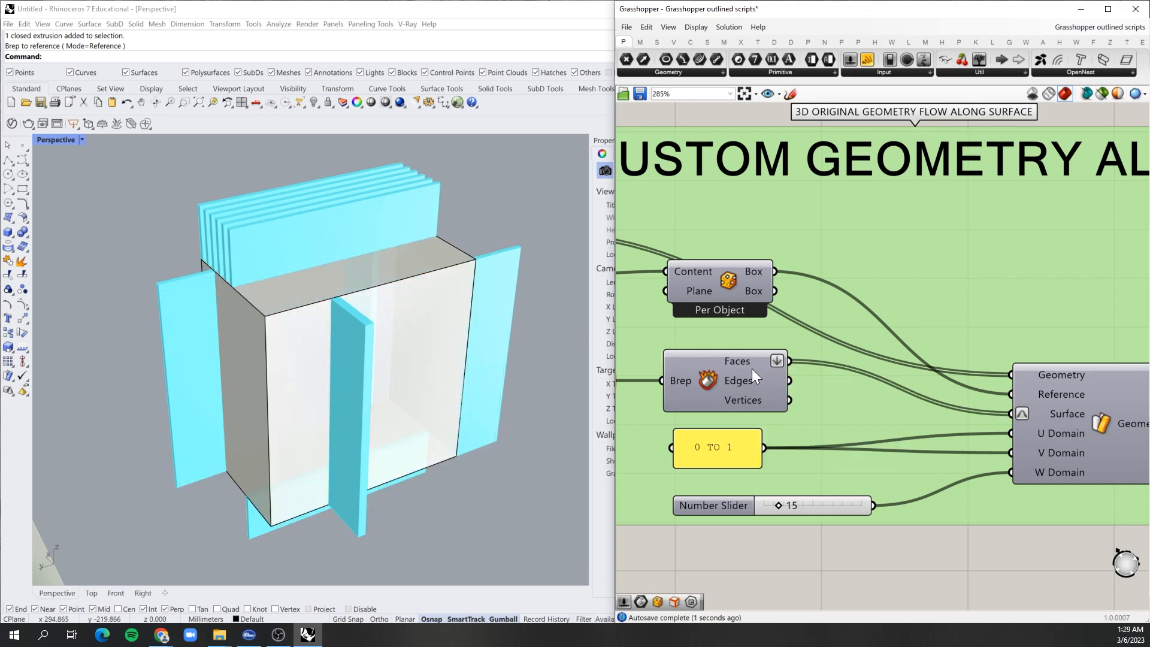
{"action": "scroll", "coordinate": [679, 337], "scroll_direction": "down", "scroll_amount": 2}
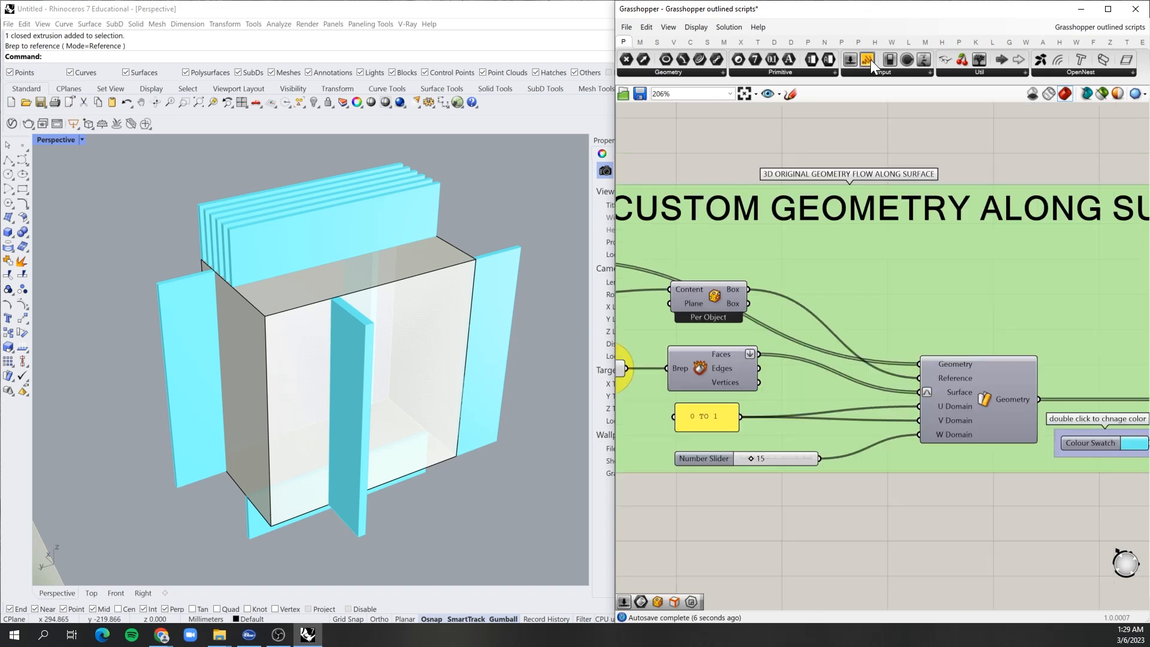
{"action": "left_click_drag", "start_coordinate": [839, 451], "coordinate": [879, 530]}
{"action": "left_click_drag", "start_coordinate": [760, 354], "coordinate": [859, 525]}
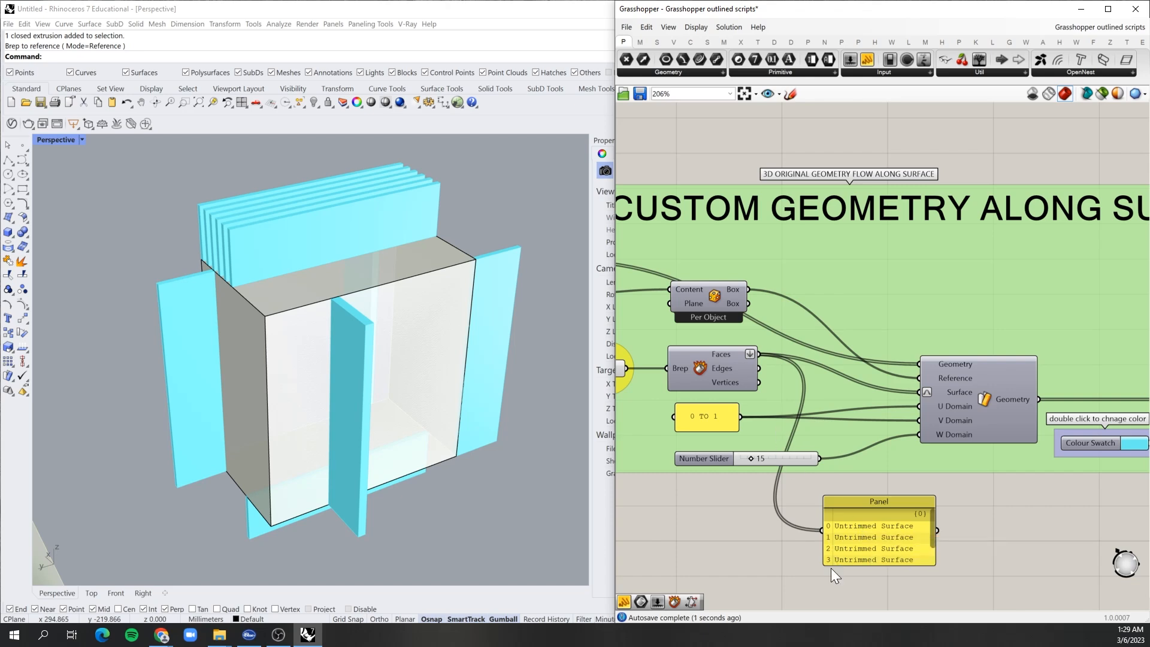
{"action": "scroll", "coordinate": [842, 557], "scroll_direction": "down", "scroll_amount": 1}
{"action": "scroll", "coordinate": [850, 545], "scroll_direction": "up", "scroll_amount": 2}
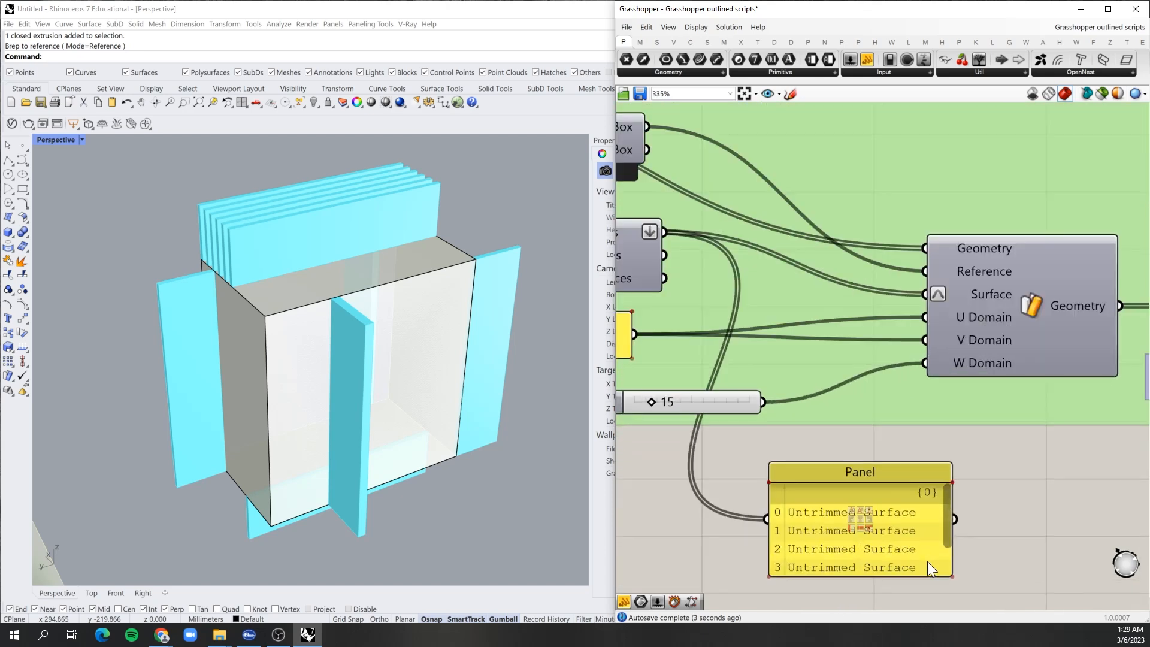
- Switch the Faces output from Flatten to Graft and inspect its data structure in the panel
{"action": "right_click", "coordinate": [708, 318]}
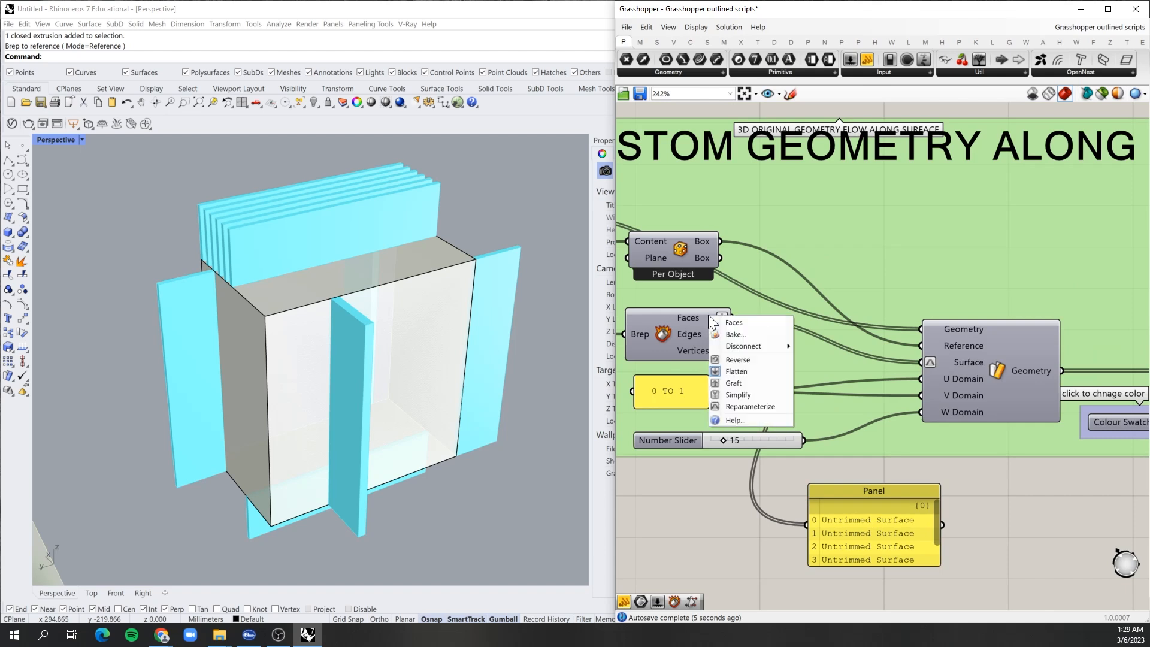
{"action": "left_click", "coordinate": [742, 385]}
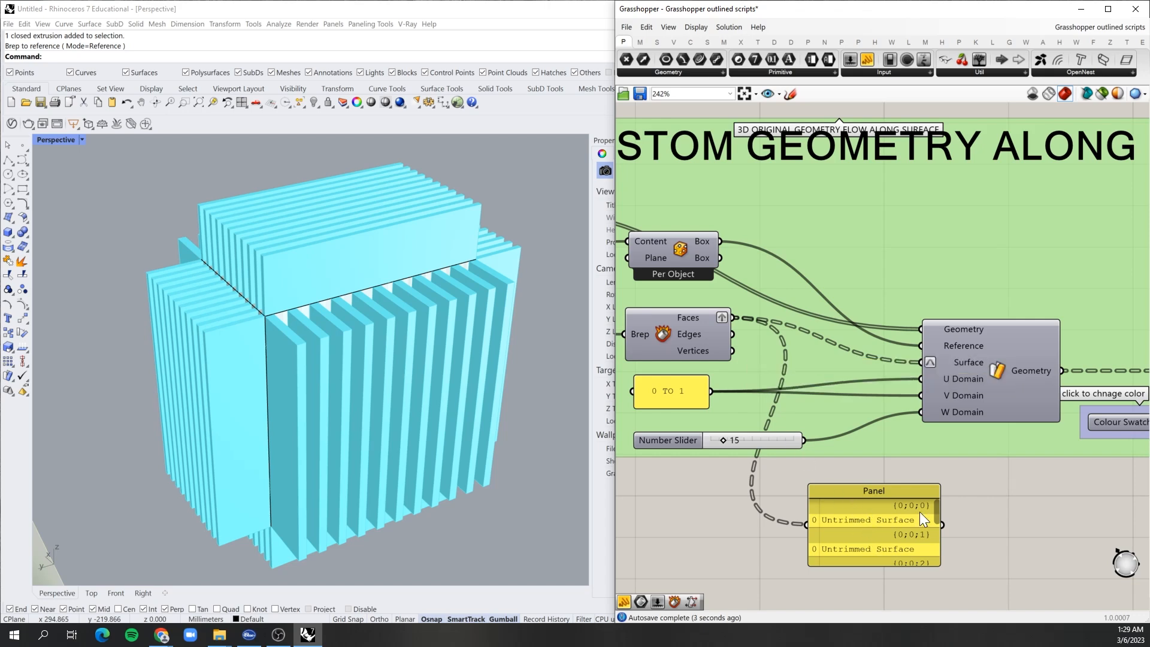
{"action": "left_click_drag", "start_coordinate": [936, 517], "coordinate": [1011, 502]}
- Toggle Graft off and on again for the Faces output to compare the data structures, and delete the panel
{"action": "right_click", "coordinate": [718, 323]}
{"action": "left_click", "coordinate": [739, 378]}
{"action": "right_click", "coordinate": [702, 322]}
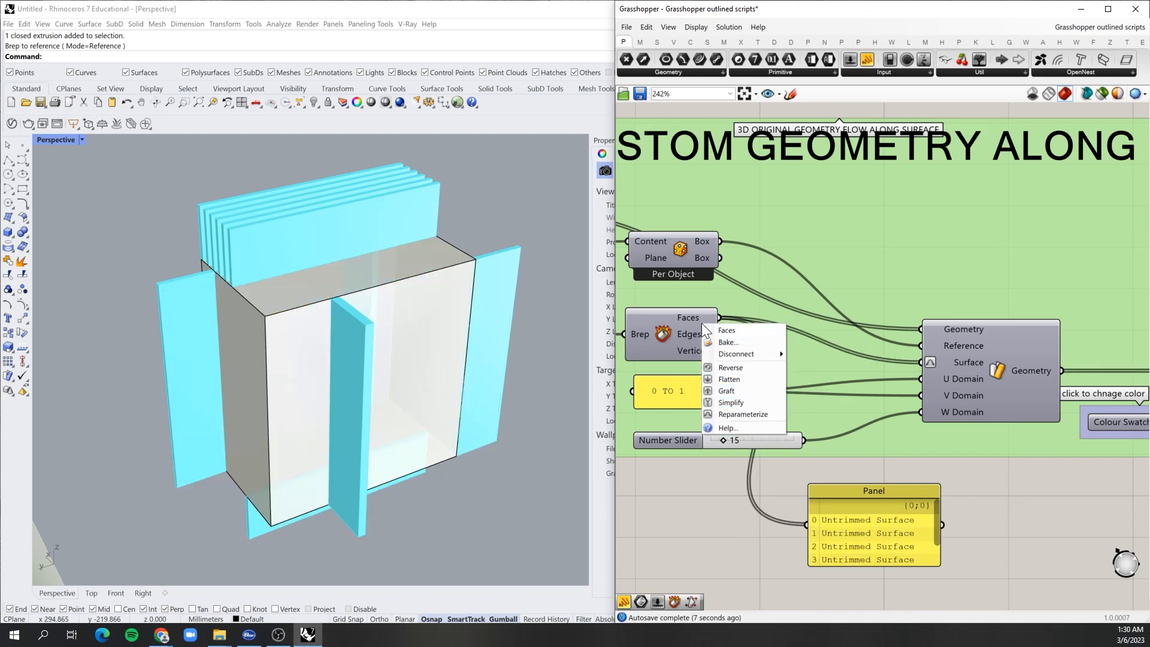
{"action": "left_click", "coordinate": [725, 390]}
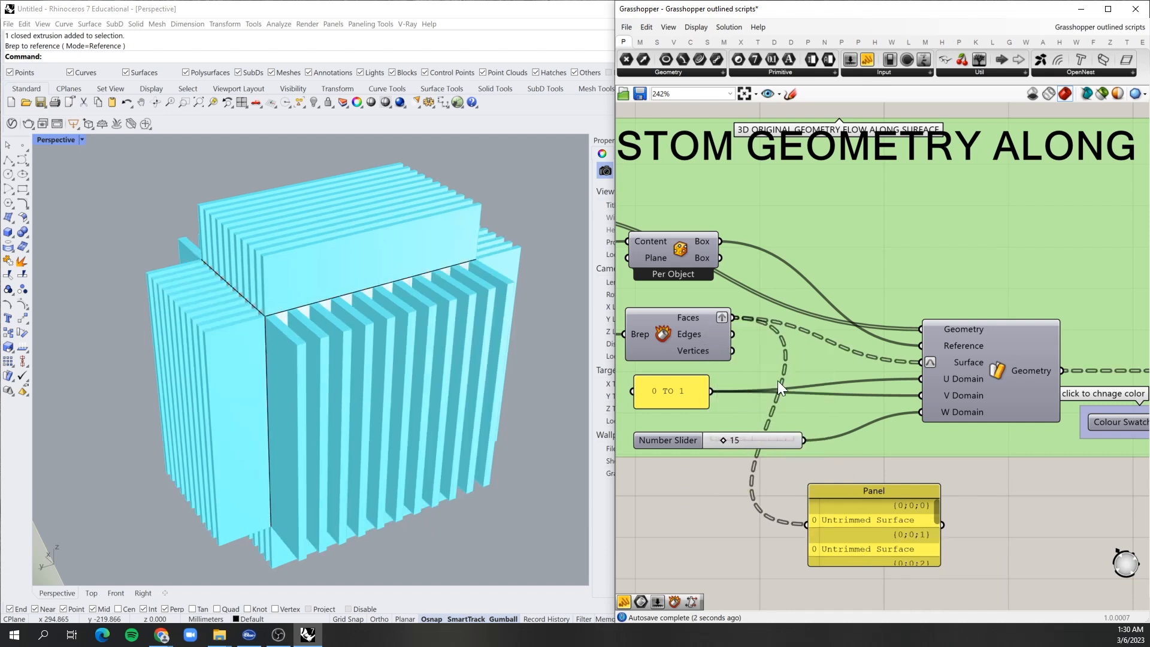
{"action": "left_click", "coordinate": [884, 530]}
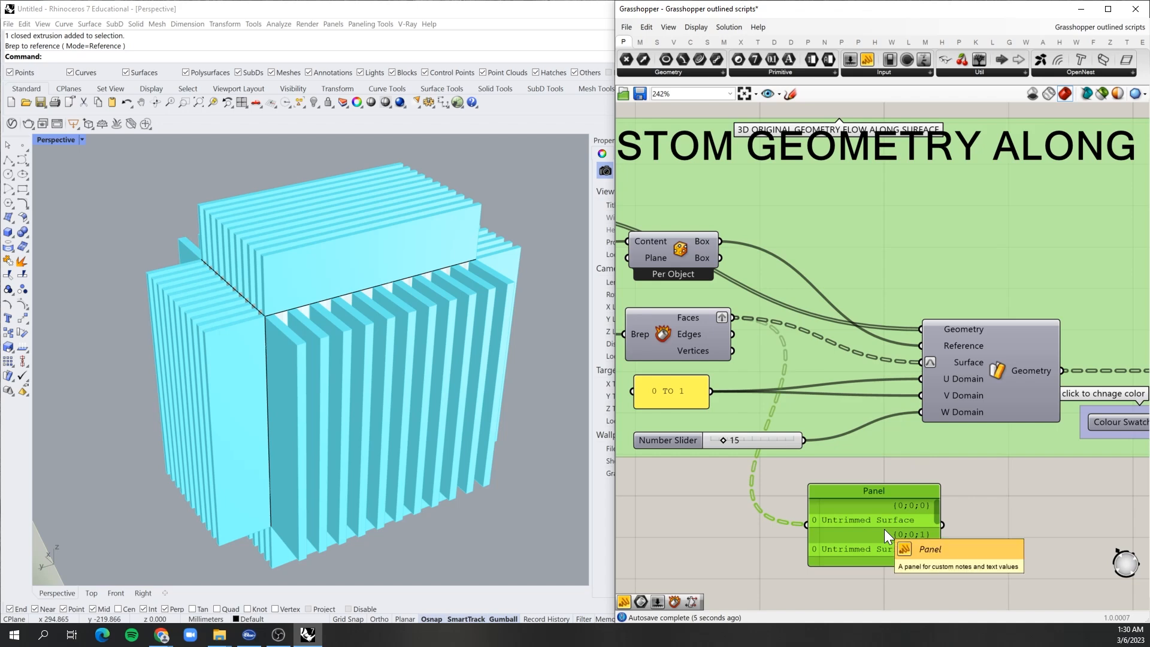
{"action": "key", "text": "Delete"}
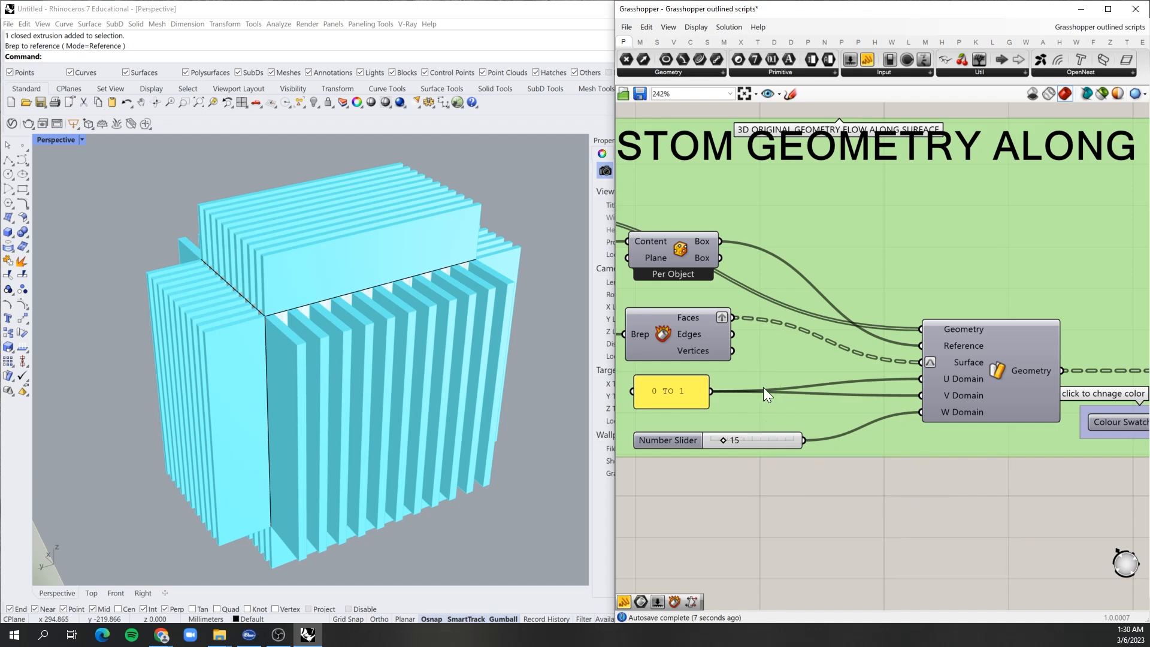
- Examine the end of the custom geometry flow script, highlighting the geometry of the component labelled Bake in the viewport
{"action": "scroll", "coordinate": [767, 383], "scroll_direction": "down", "scroll_amount": 3}
{"action": "scroll", "coordinate": [863, 368], "scroll_direction": "up", "scroll_amount": 2}
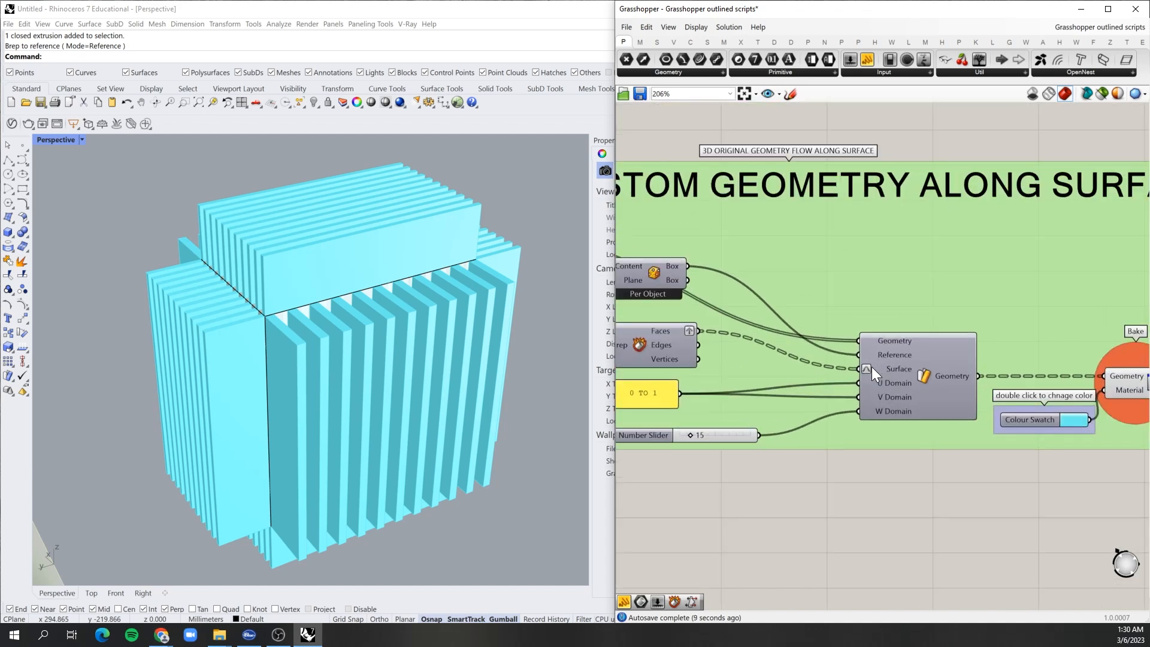
{"action": "scroll", "coordinate": [871, 367], "scroll_direction": "down", "scroll_amount": 3}
{"action": "left_click", "coordinate": [985, 369]}
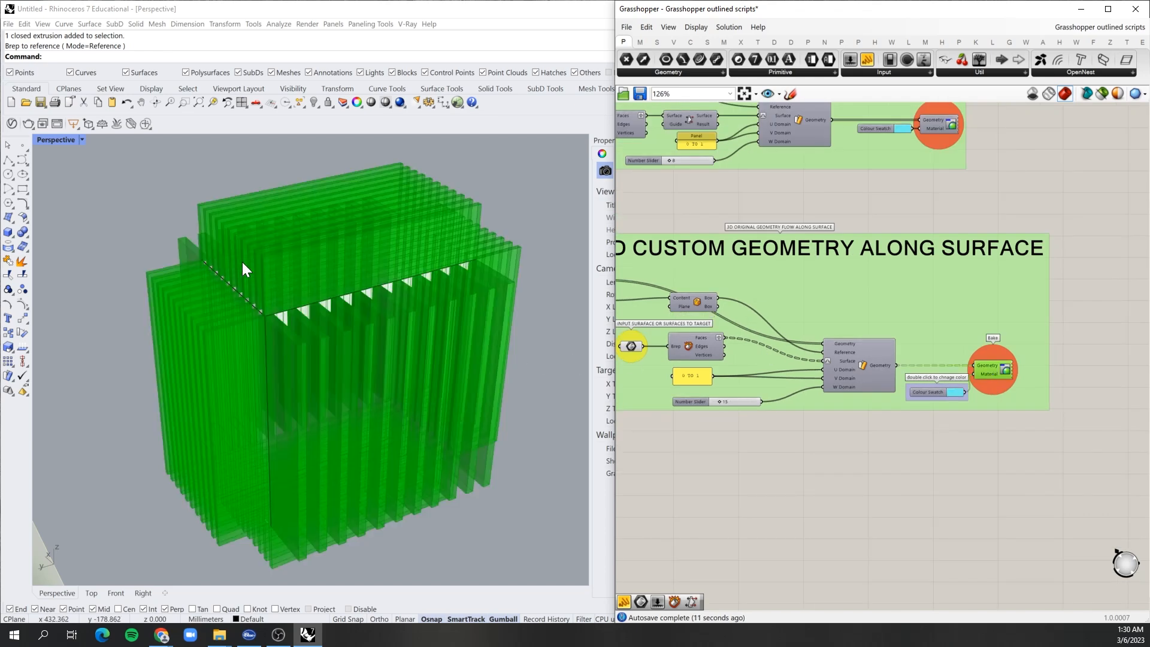
{"action": "left_click", "coordinate": [814, 476]}
{"action": "scroll", "coordinate": [657, 319], "scroll_direction": "up", "scroll_amount": 2}
{"action": "scroll", "coordinate": [802, 396], "scroll_direction": "down", "scroll_amount": 4}
{"action": "scroll", "coordinate": [911, 391], "scroll_direction": "up", "scroll_amount": 2}
{"action": "scroll", "coordinate": [808, 386], "scroll_direction": "down", "scroll_amount": 2}
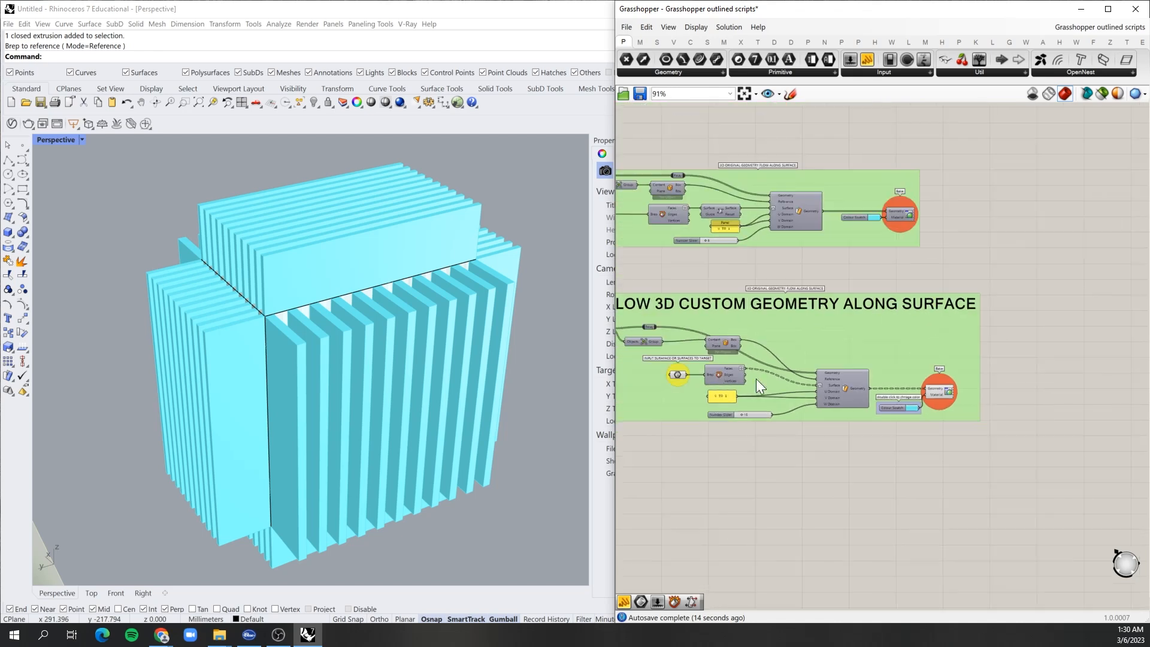
- Insert a List Item component between the Faces output and the Surface input of the custom geometry flow script
{"action": "scroll", "coordinate": [807, 386], "scroll_direction": "up", "scroll_amount": 5}
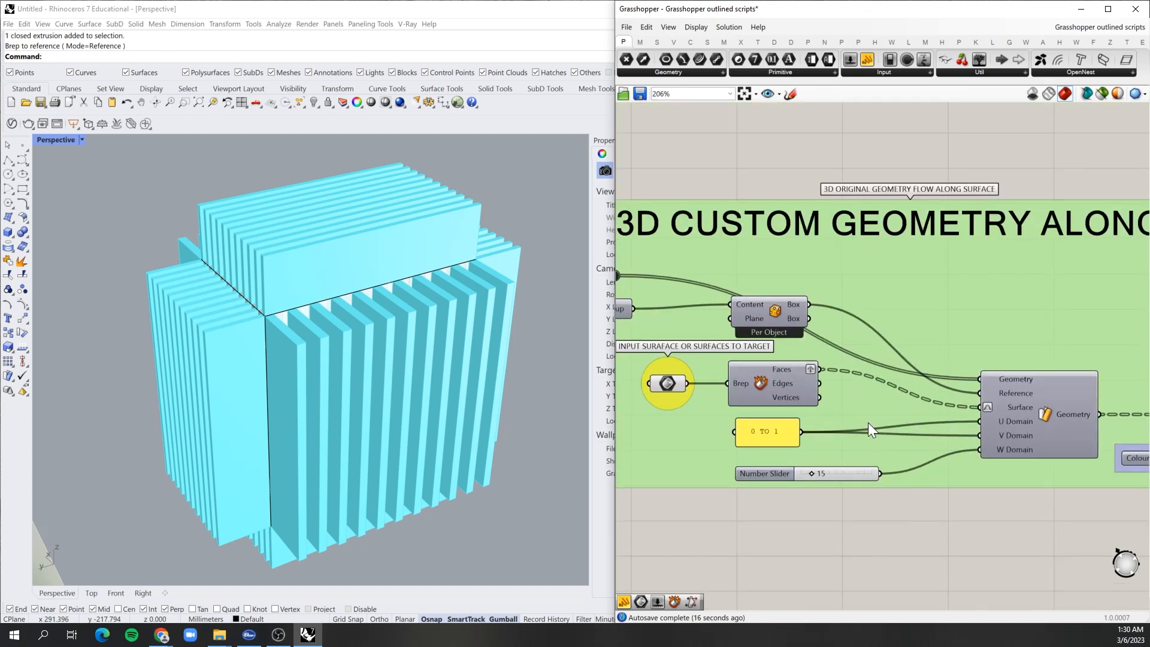
{"action": "double_click", "coordinate": [924, 568]}
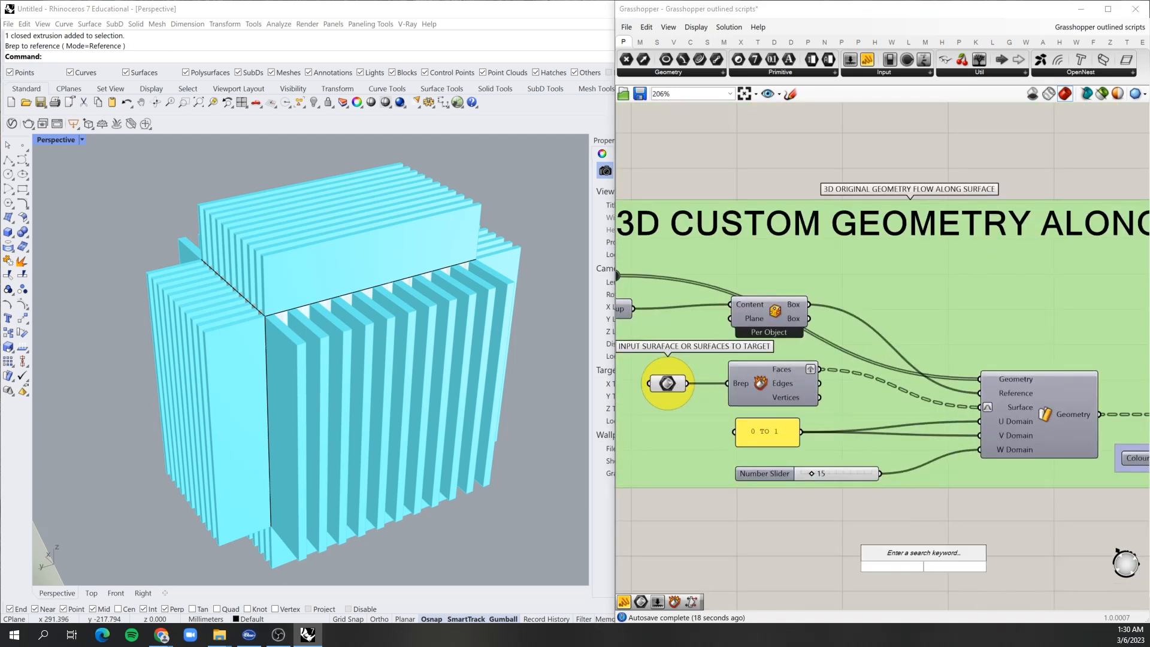
{"action": "type", "text": "LIST ITEM"}
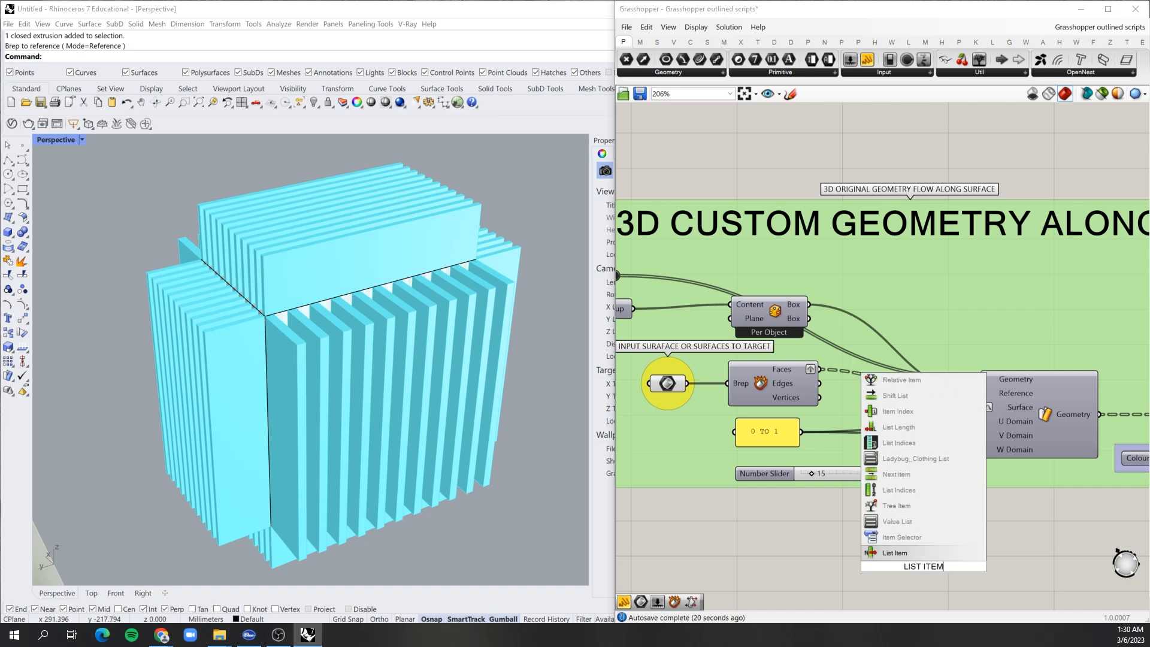
{"action": "key", "text": "Return"}
{"action": "left_click_drag", "start_coordinate": [922, 566], "coordinate": [887, 381]}
{"action": "left_click_drag", "start_coordinate": [821, 370], "coordinate": [925, 394]}
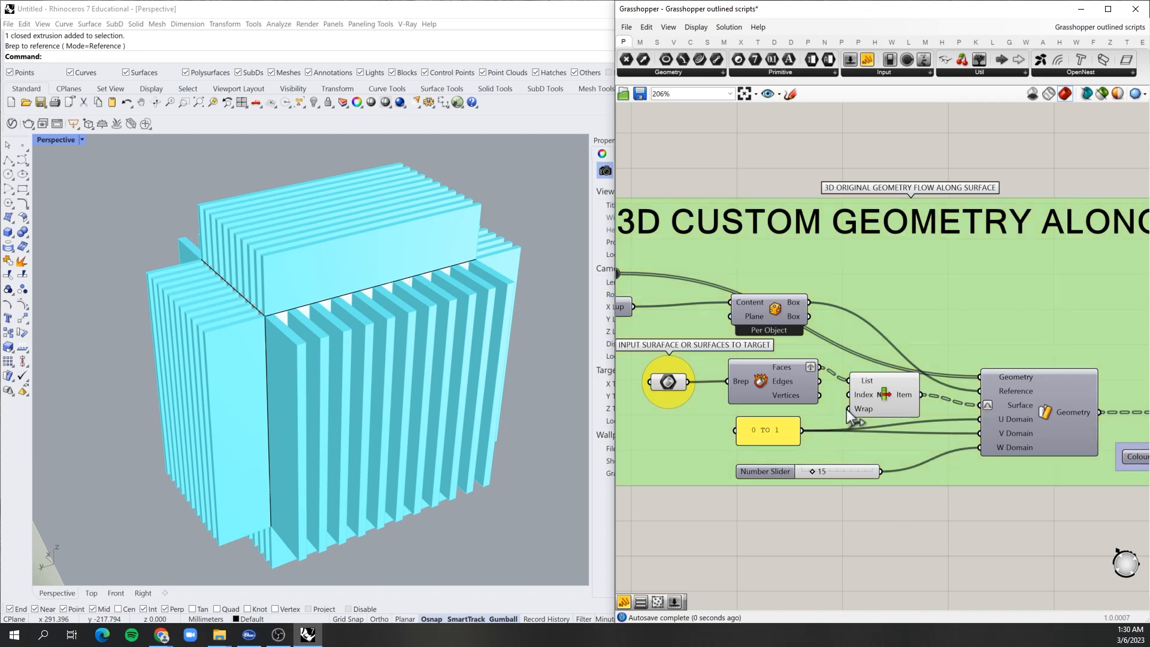
{"action": "left_click_drag", "start_coordinate": [882, 394], "coordinate": [903, 390]}
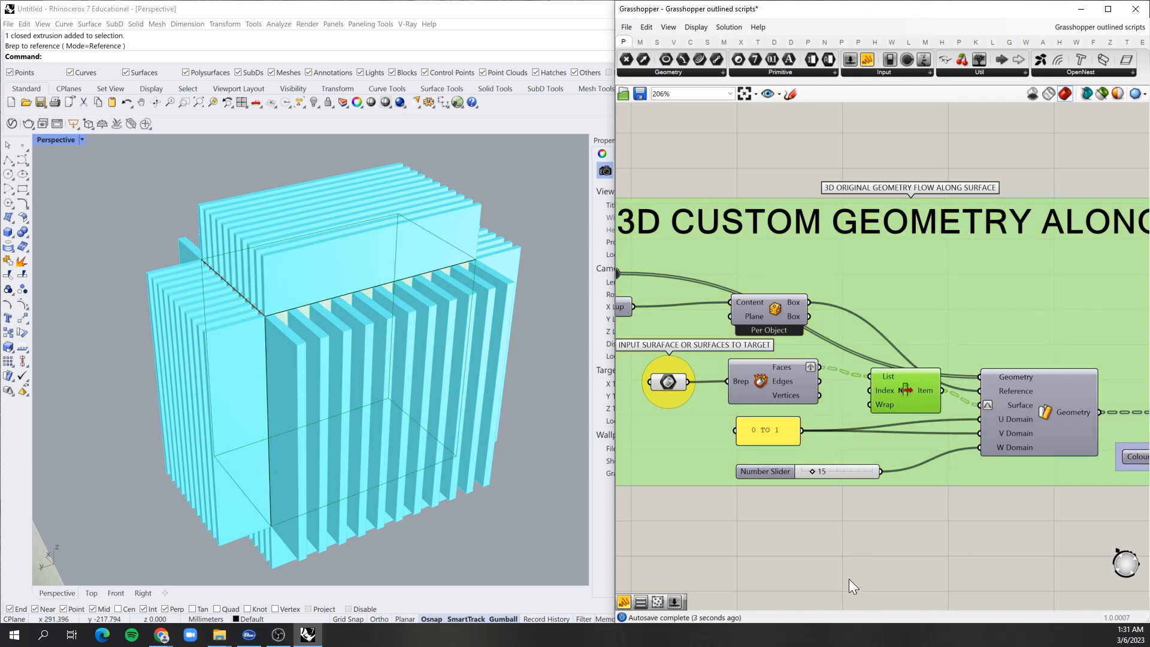
{"action": "left_click", "coordinate": [793, 556]}
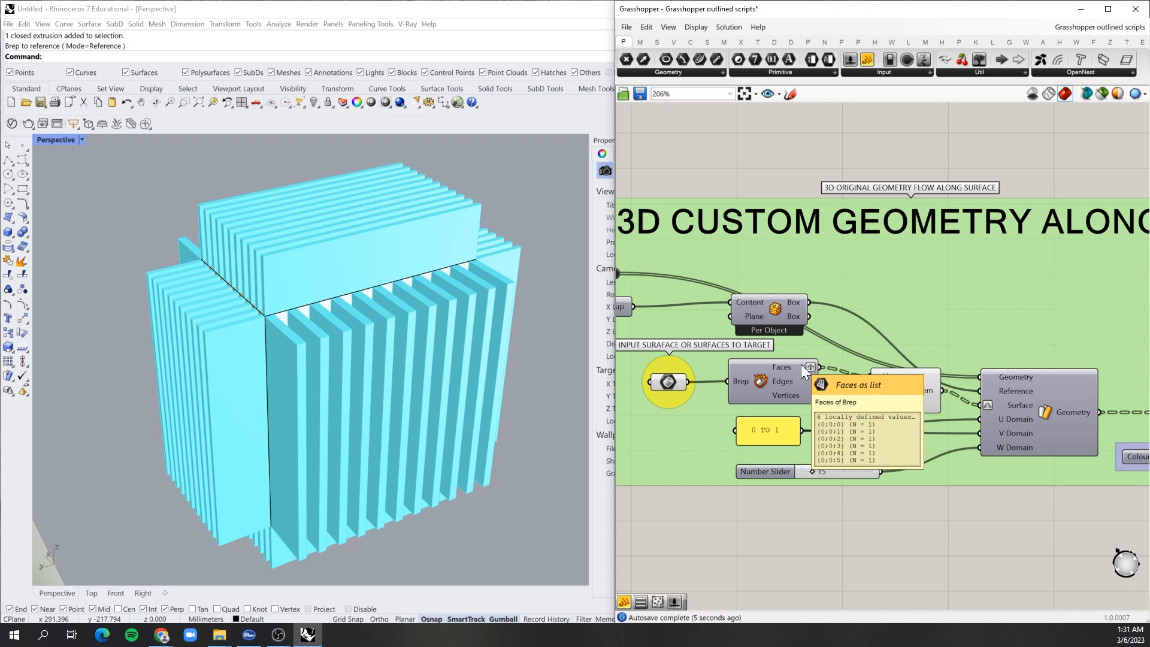
- Add a number slider set to 6 below the script and connect it to the List Item's Index input
{"action": "double_click", "coordinate": [814, 520]}
{"action": "type", "text": "6"}
{"action": "key", "text": "Return"}
{"action": "left_click_drag", "start_coordinate": [887, 528], "coordinate": [870, 391]}
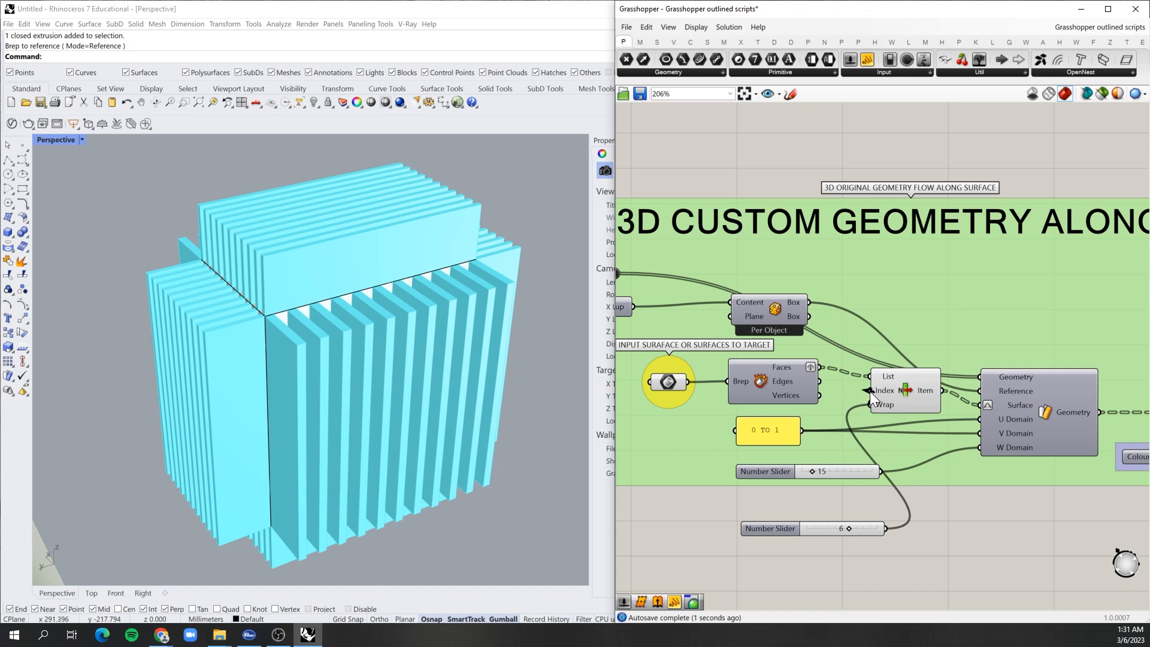
{"action": "key", "text": "ctrl+z"}
{"action": "left_click_drag", "start_coordinate": [887, 527], "coordinate": [863, 396]}
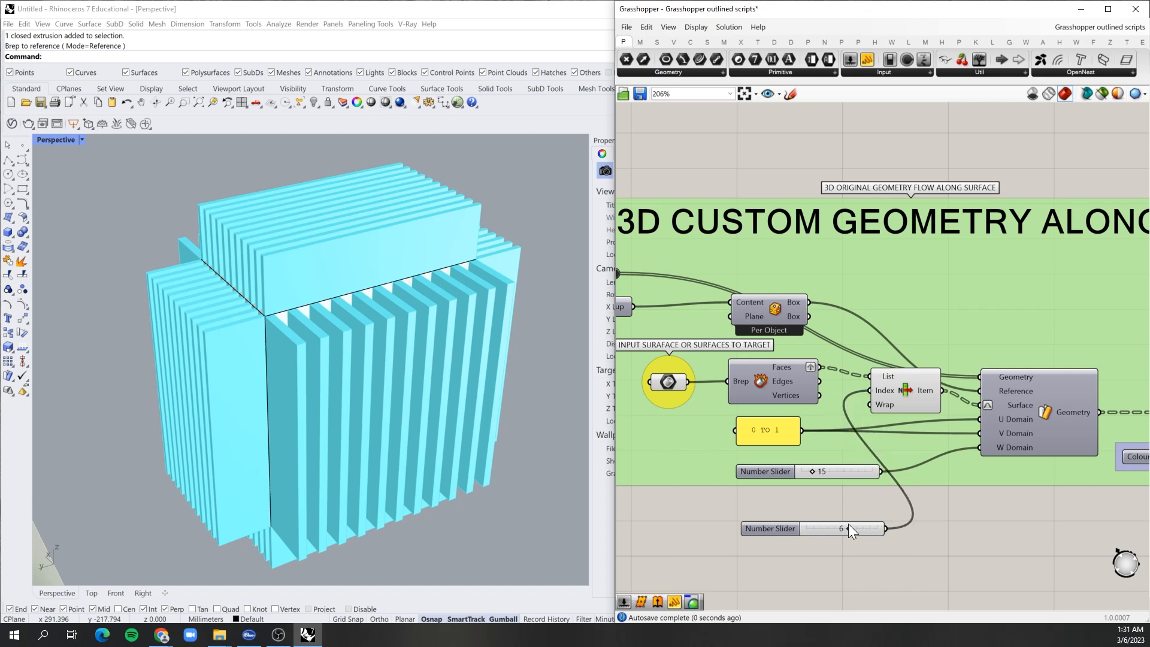
- Turn off Graft on the Faces output and try index values 4 and 3 to flow the geometry onto single faces
{"action": "left_click_drag", "start_coordinate": [848, 528], "coordinate": [823, 530]}
{"action": "scroll", "coordinate": [823, 392], "scroll_direction": "down", "scroll_amount": 3}
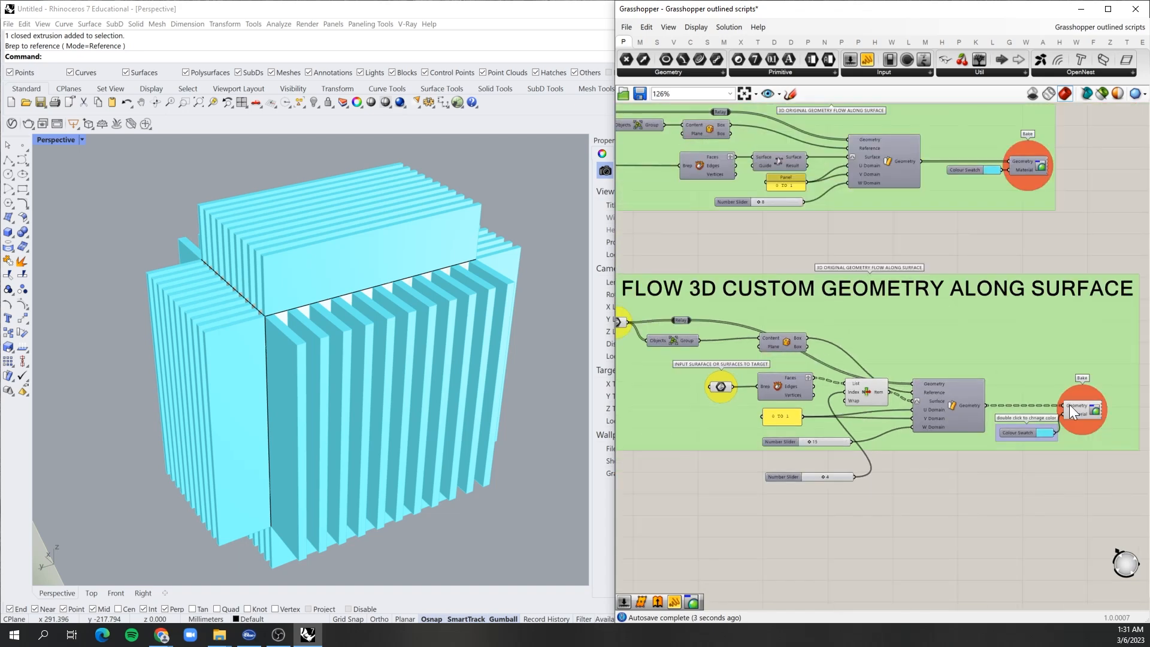
{"action": "scroll", "coordinate": [846, 458], "scroll_direction": "up", "scroll_amount": 3}
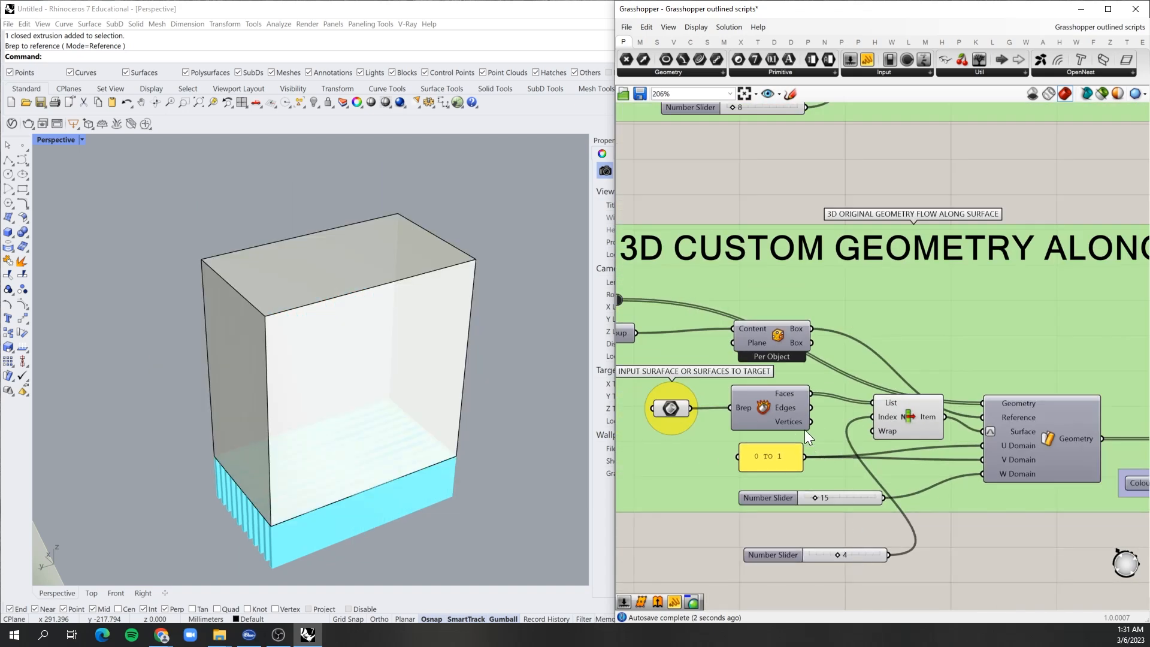
{"action": "right_click", "coordinate": [808, 393]}
{"action": "left_click_drag", "start_coordinate": [829, 553], "coordinate": [779, 542]}
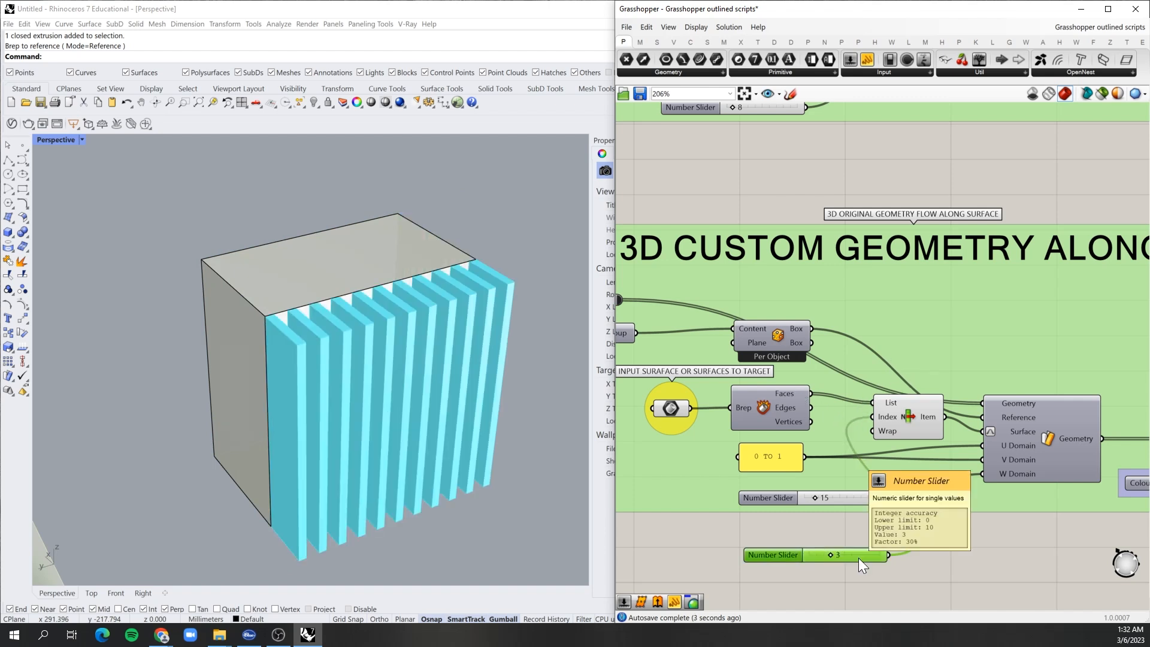
- Delete the index number slider and the List Item component
{"action": "key", "text": "Delete"}
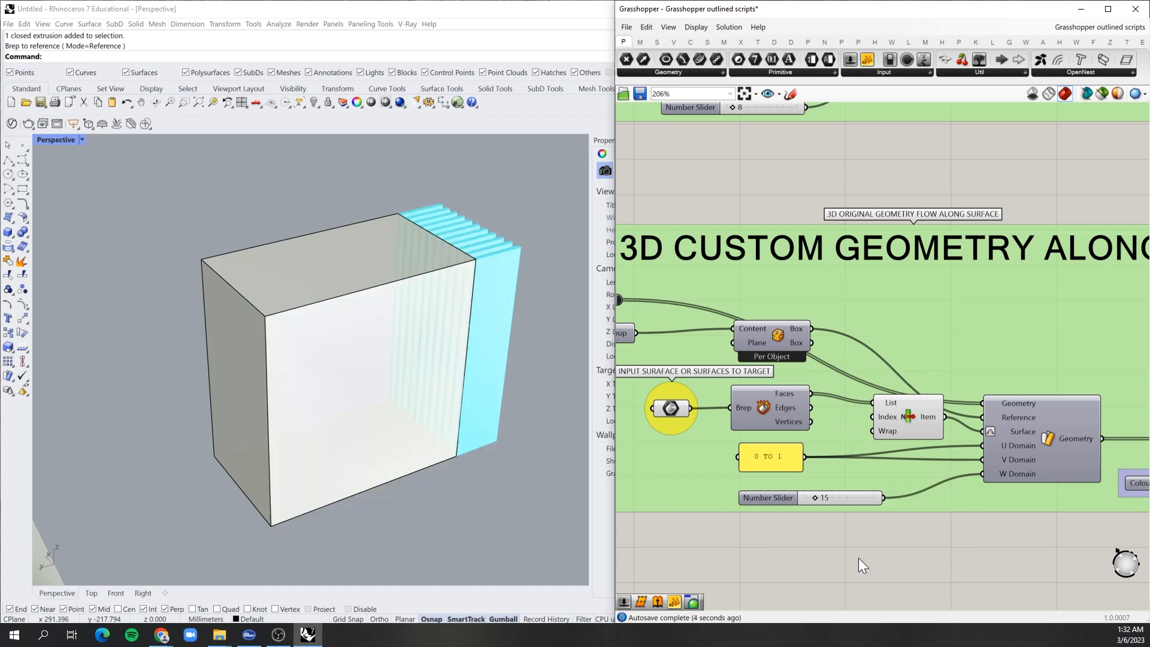
{"action": "left_click", "coordinate": [912, 416]}
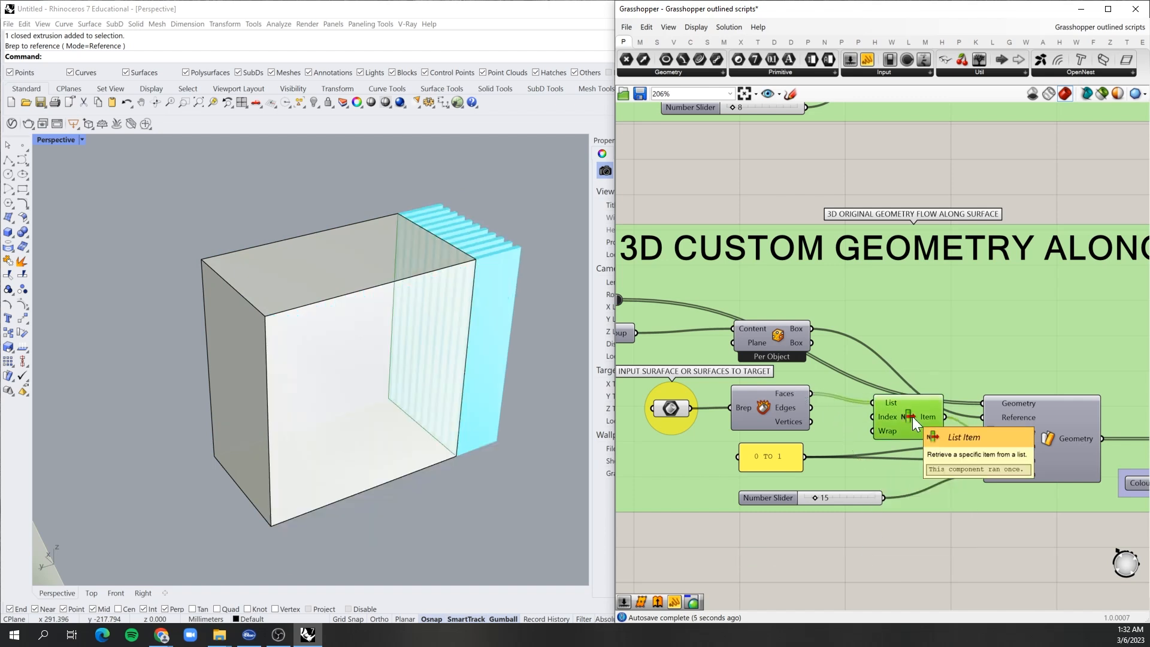
{"action": "key", "text": "Delete"}
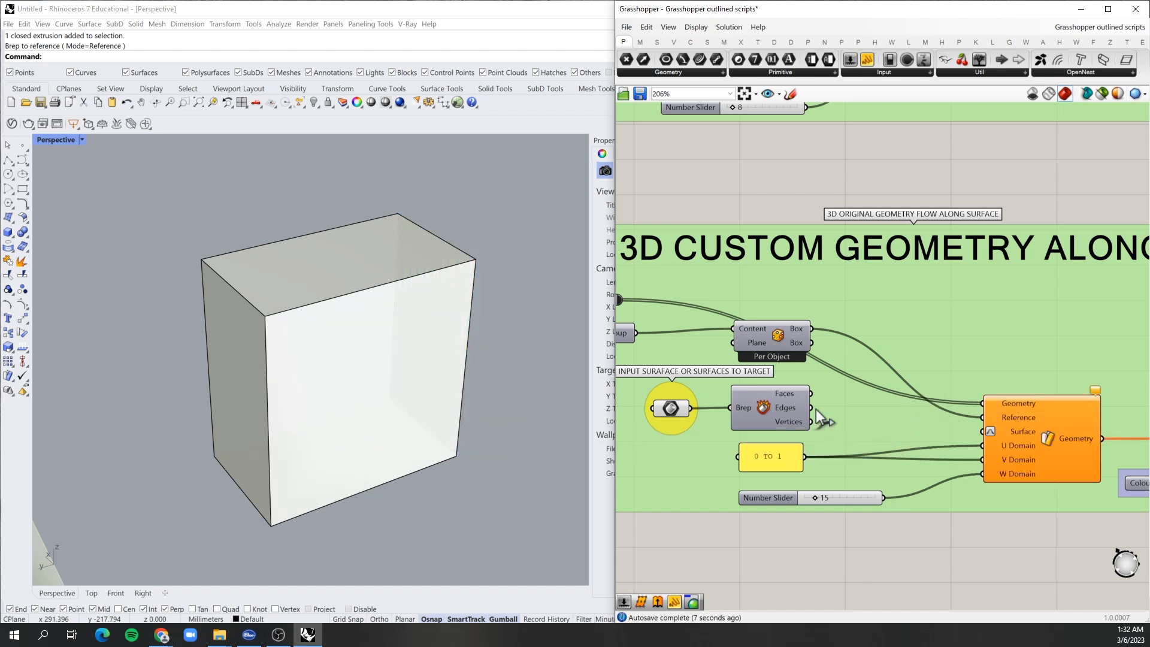
- Connect the Faces output directly to the flow component's Surface input and graft the Faces output
{"action": "left_click_drag", "start_coordinate": [812, 395], "coordinate": [984, 432]}
{"action": "right_click", "coordinate": [781, 395]}
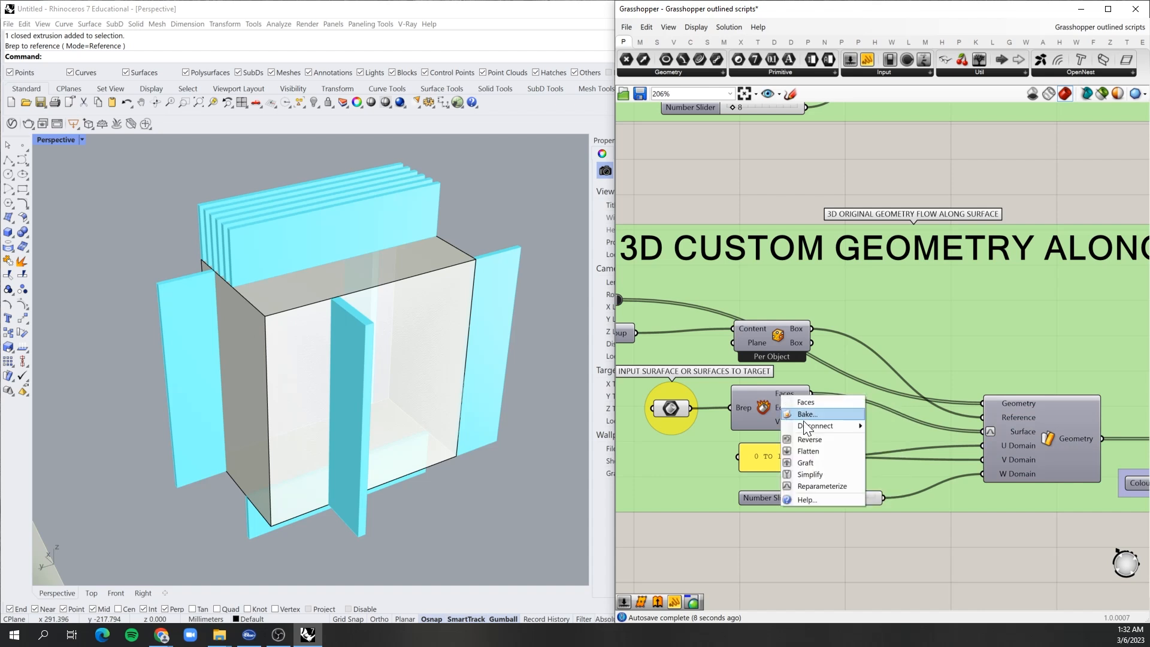
{"action": "mouse_move", "coordinate": [803, 425]}
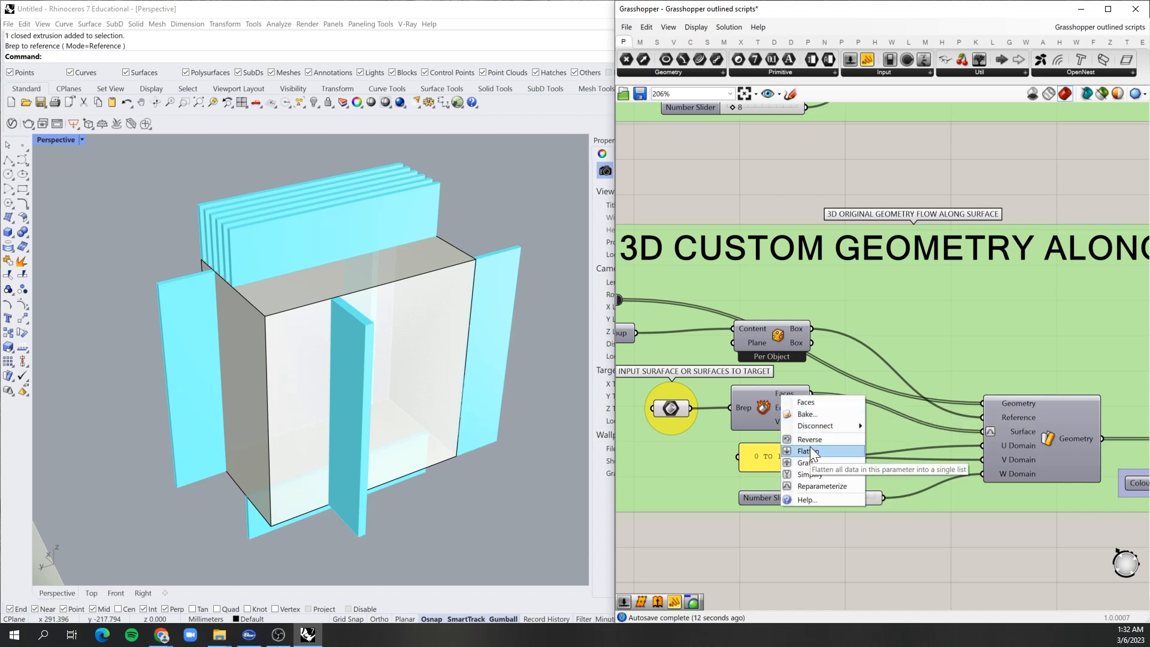
{"action": "left_click", "coordinate": [811, 462]}
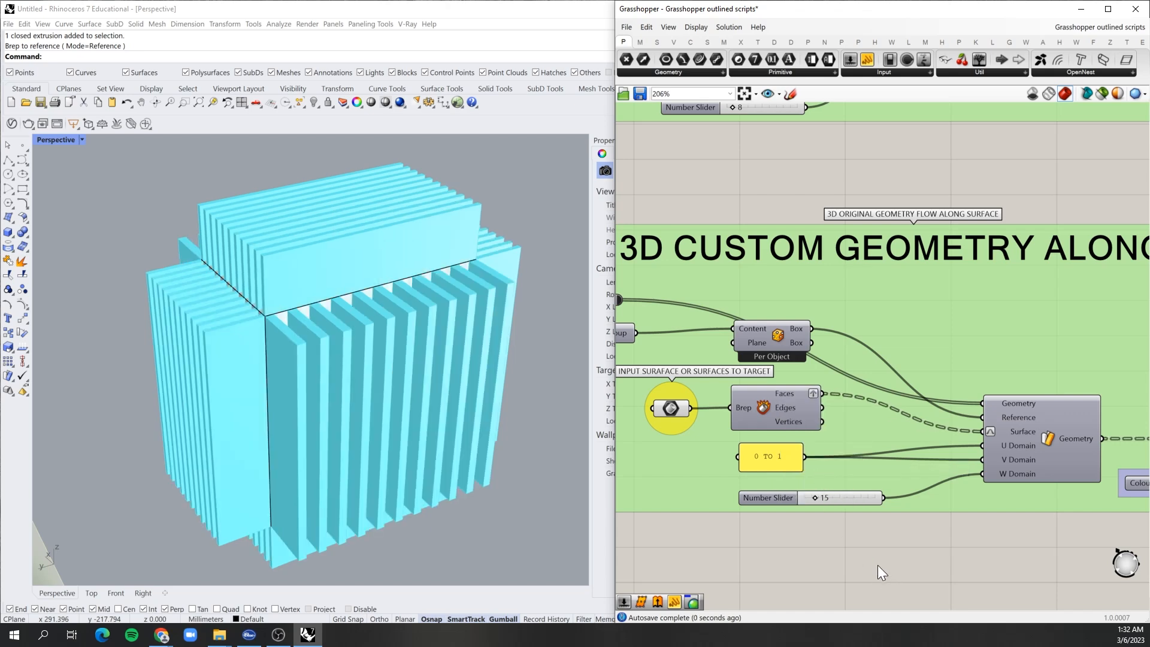